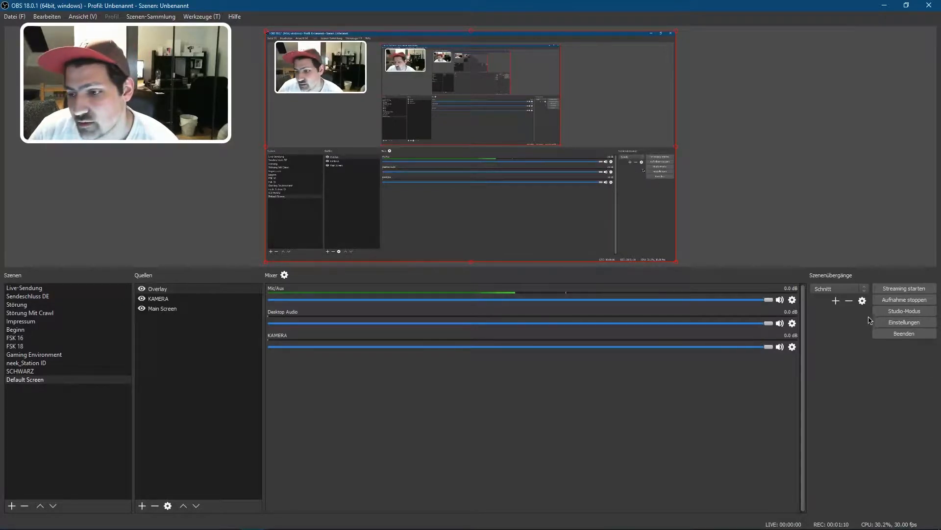
- Check the base and output resolution in the video settings
{"action": "left_click", "coordinate": [886, 323]}
{"action": "left_click", "coordinate": [345, 214]}
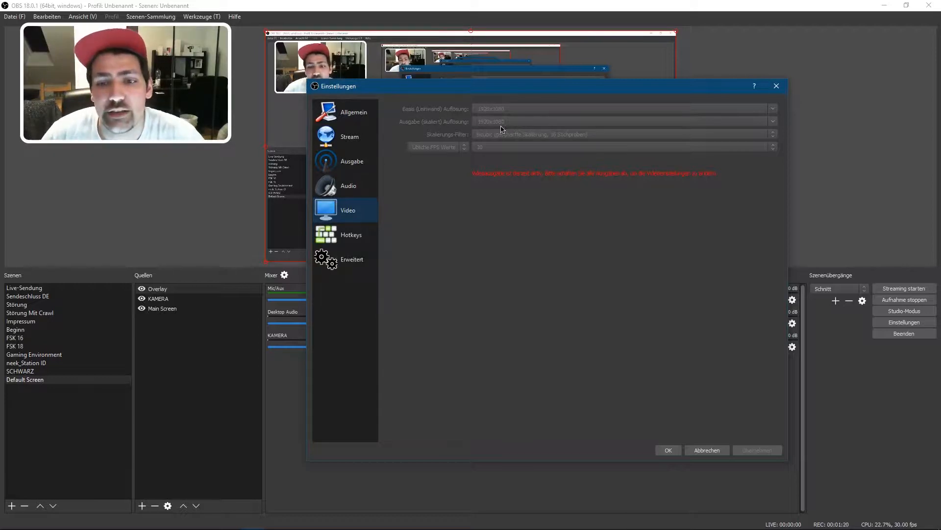
{"action": "left_click", "coordinate": [780, 88]}
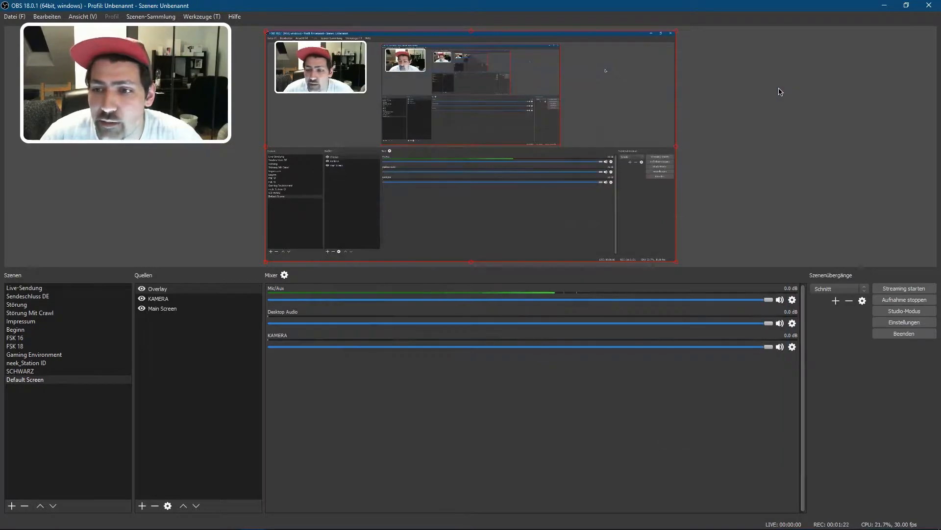
- Switch to paint.net and create a new image 1920 pixels wide and 1080 pixels high
{"action": "left_click_drag", "start_coordinate": [811, 2], "coordinate": [0, 314]}
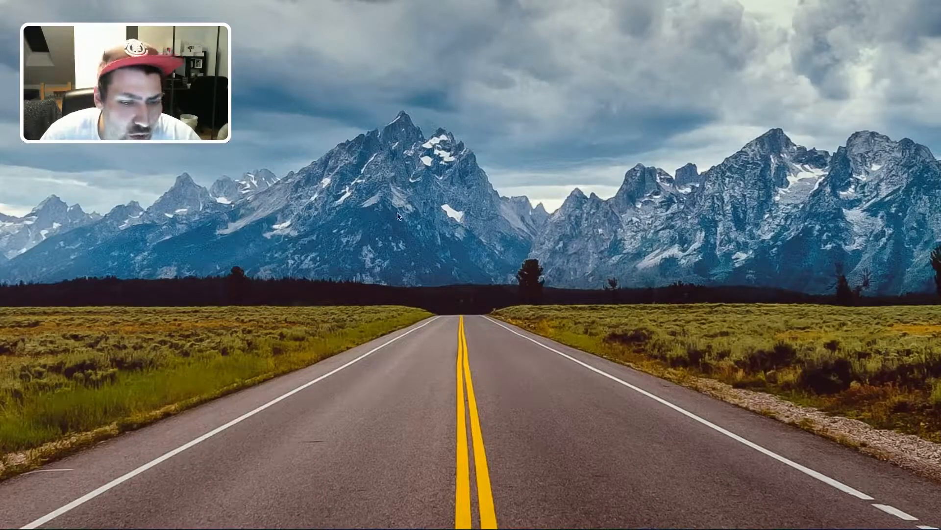
{"action": "mouse_move", "coordinate": [194, 529]}
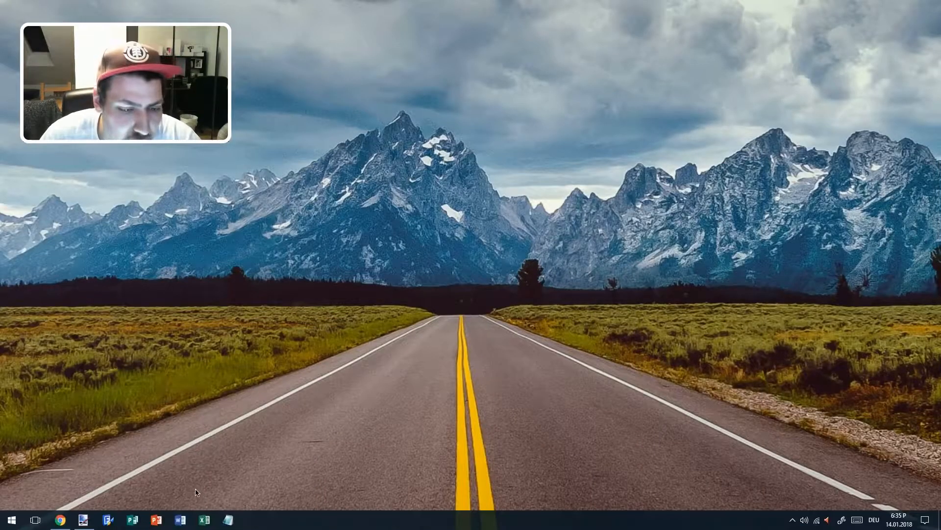
{"action": "left_click", "coordinate": [88, 527]}
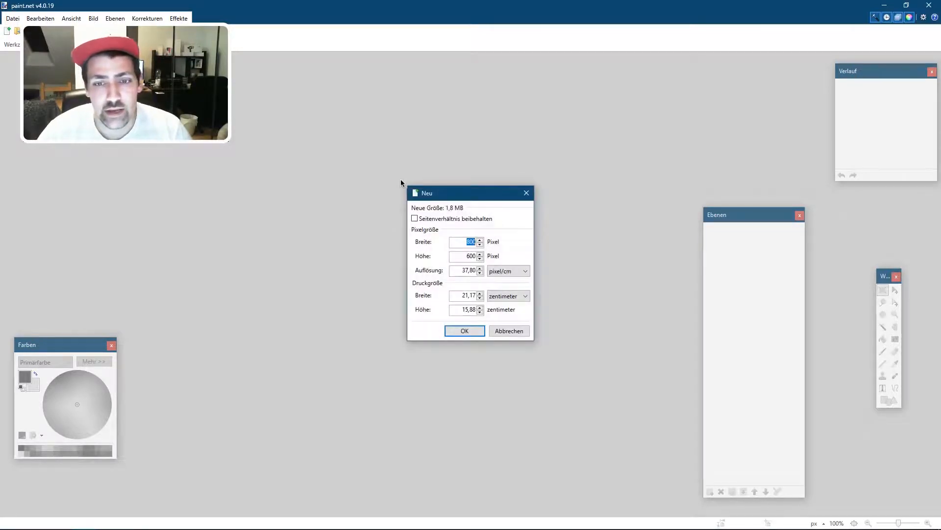
{"action": "type", "text": "1920"}
{"action": "key", "text": "Tab"}
{"action": "type", "text": "18"}
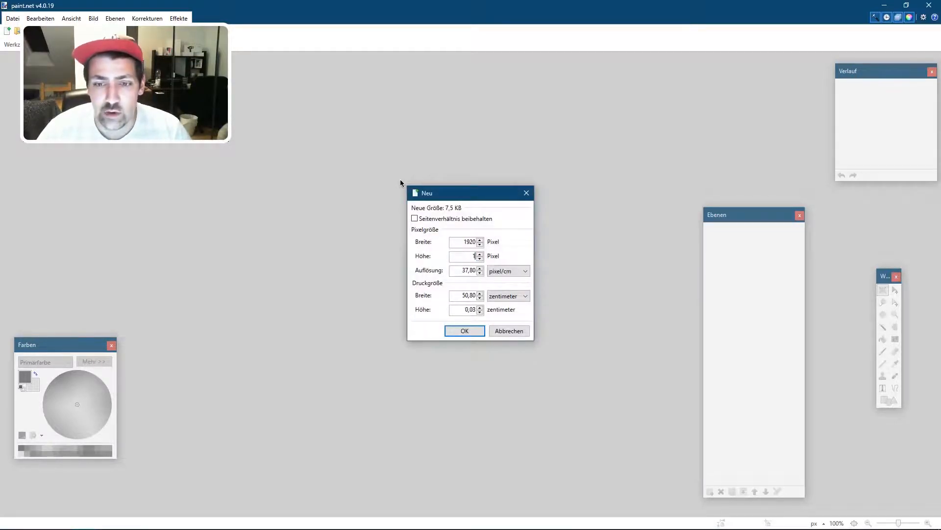
{"action": "type", "text": "80"}
{"action": "key", "text": "Return"}
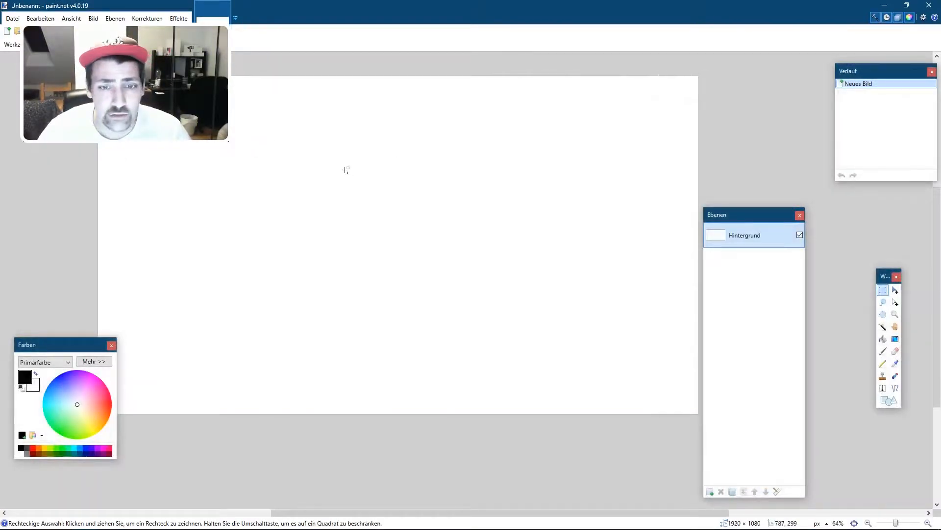
- Clear the entire white background layer so the canvas is transparent
{"action": "key", "text": "ctrl+a"}
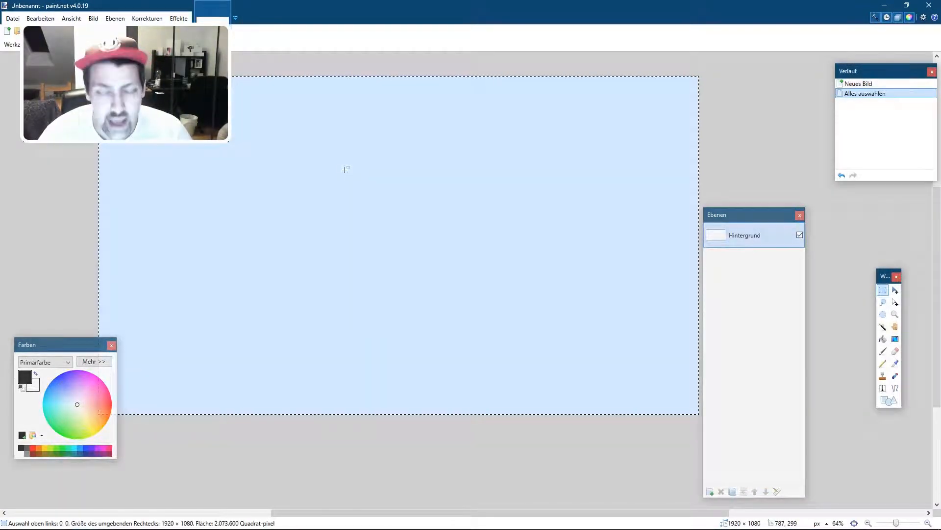
{"action": "key", "text": "Delete"}
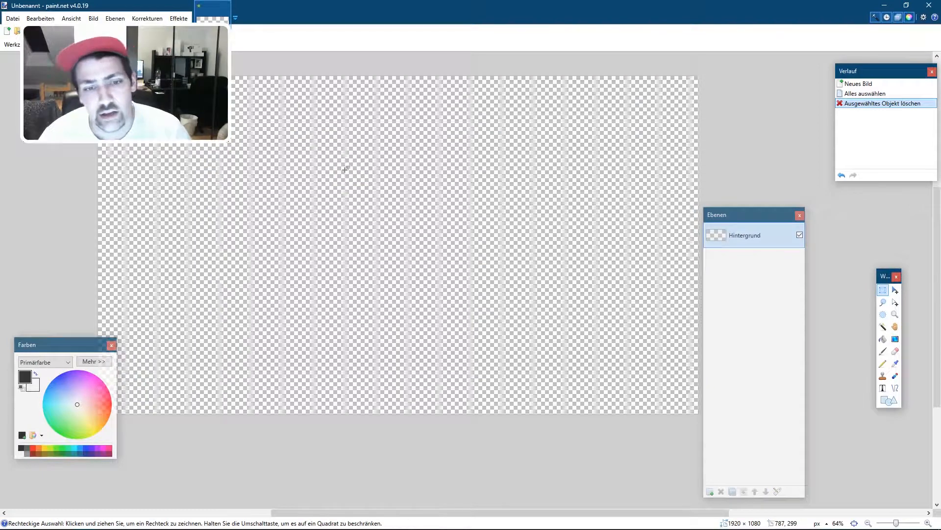
{"action": "scroll", "coordinate": [345, 170], "scroll_direction": "up", "scroll_amount": 1}
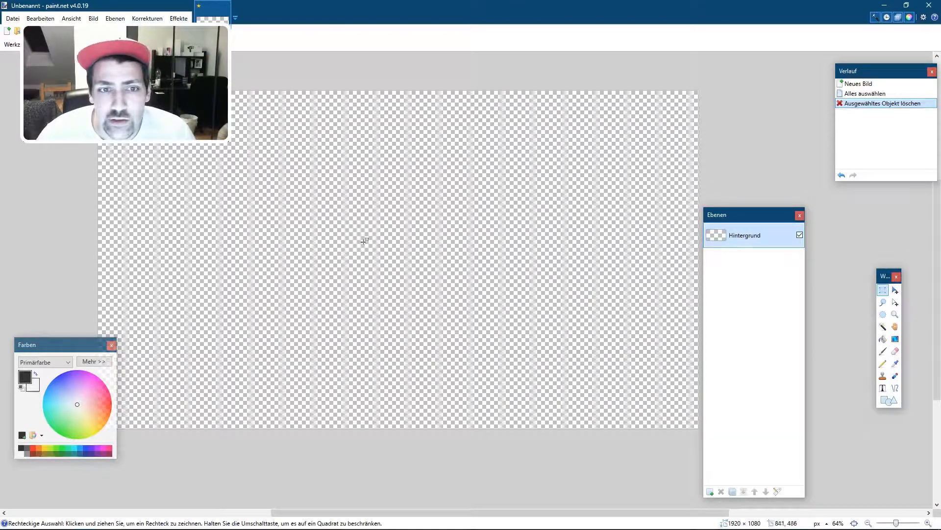
{"action": "scroll", "coordinate": [305, 254], "scroll_direction": "up", "scroll_amount": 2}
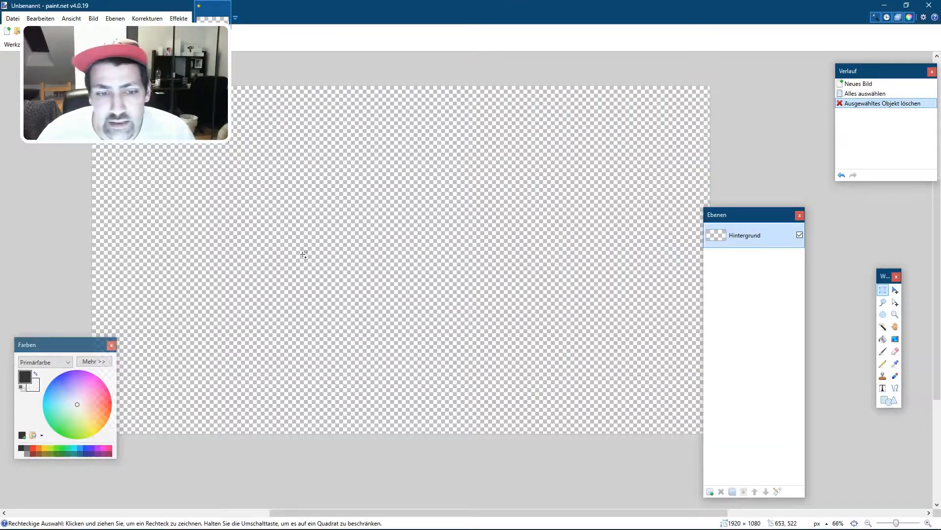
{"action": "scroll", "coordinate": [302, 256], "scroll_direction": "down", "scroll_amount": 1}
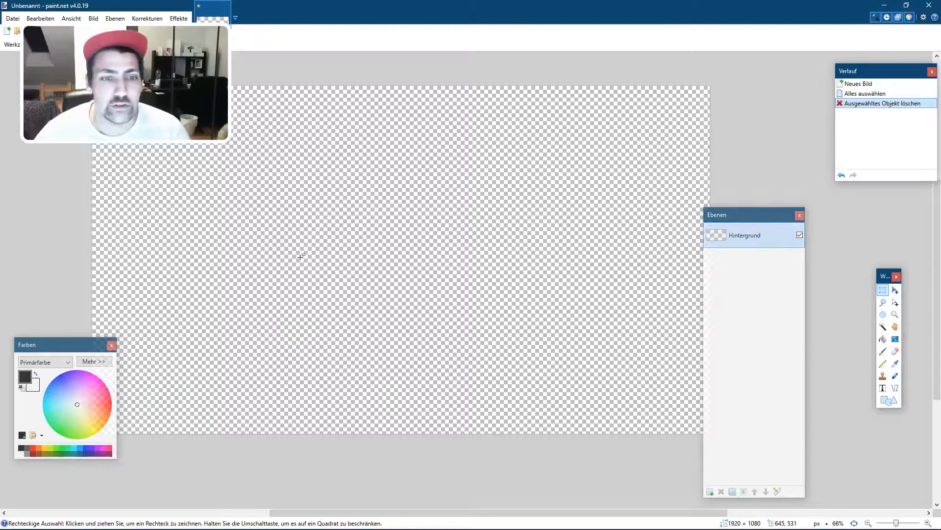
- Render grid lines over the canvas with Grid/CheckerBoard Maker, using a grid step of 64 and a brush width of 1
{"action": "left_click", "coordinate": [179, 19]}
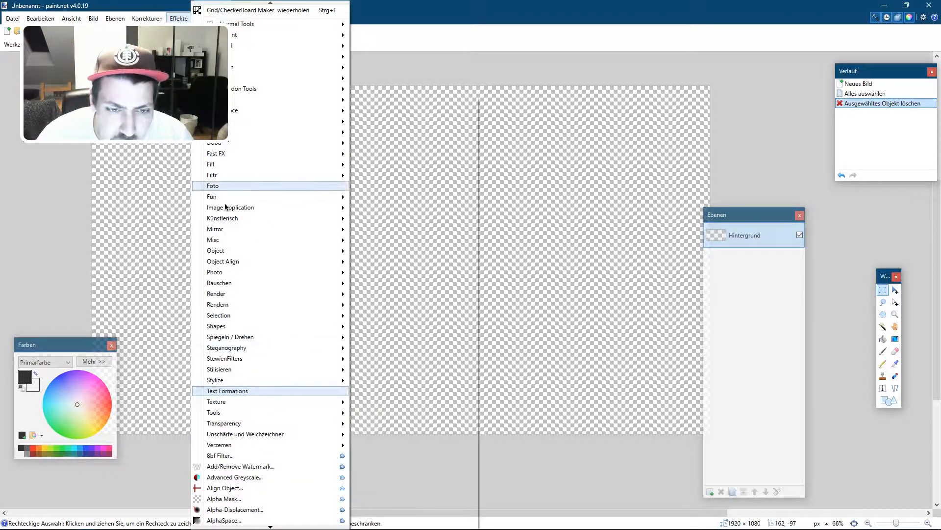
{"action": "mouse_move", "coordinate": [267, 305]}
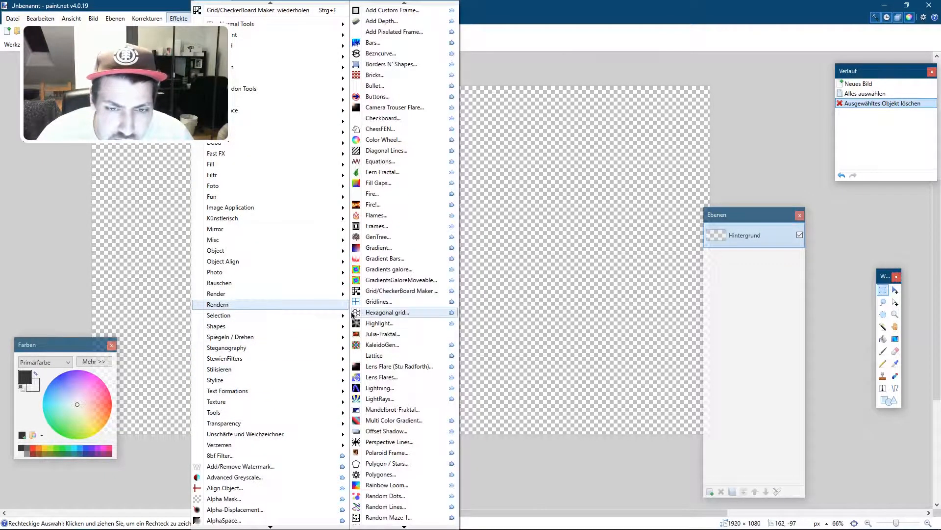
{"action": "left_click", "coordinate": [387, 294]}
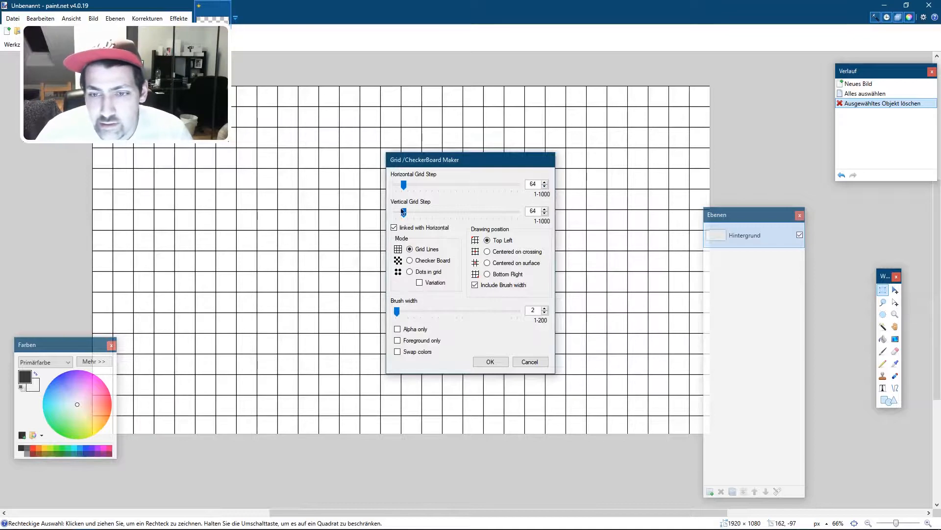
{"action": "left_click", "coordinate": [431, 268]}
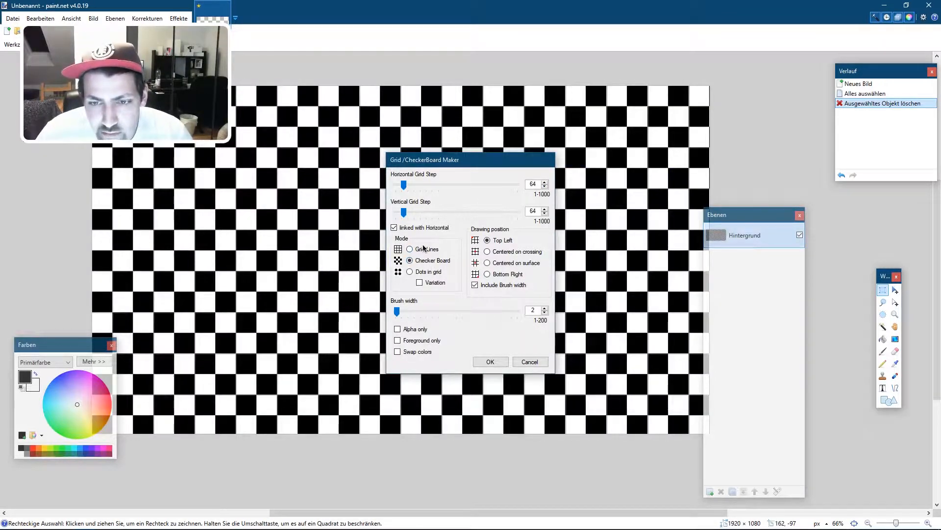
{"action": "left_click", "coordinate": [425, 247]}
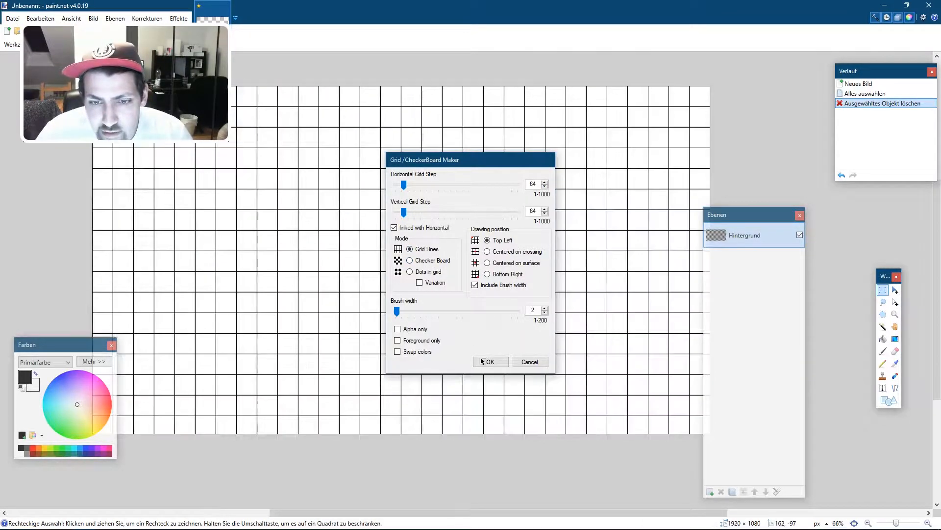
{"action": "left_click", "coordinate": [544, 312]}
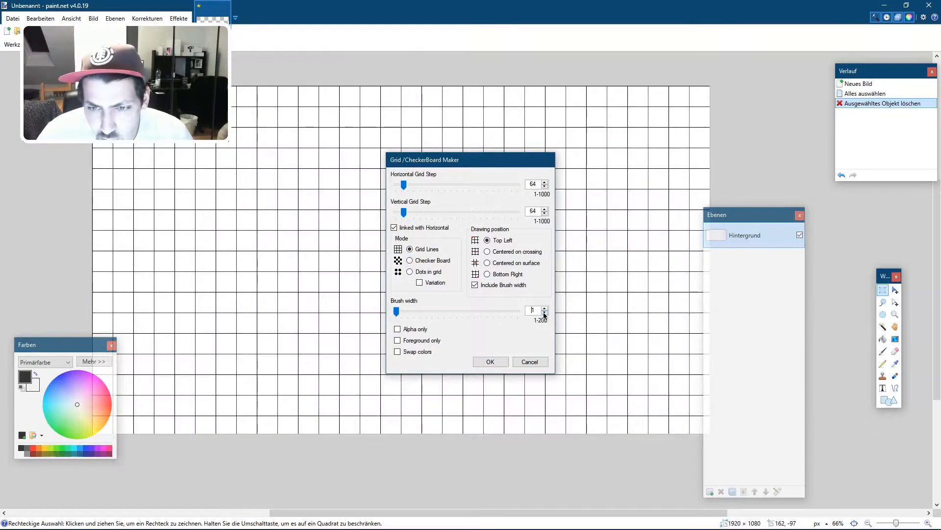
{"action": "left_click", "coordinate": [489, 362]}
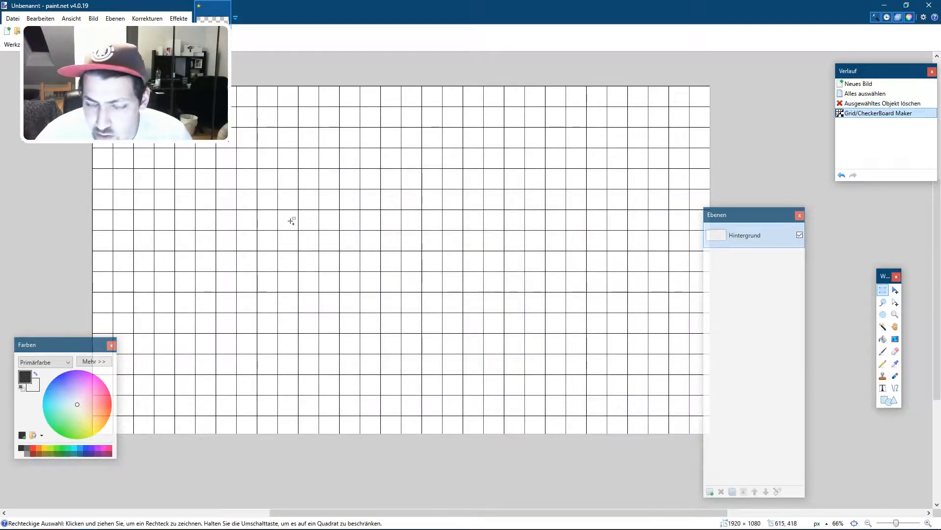
{"action": "scroll", "coordinate": [292, 220], "scroll_direction": "up", "scroll_amount": 1}
{"action": "left_click", "coordinate": [292, 220]}
{"action": "scroll", "coordinate": [408, 199], "scroll_direction": "down", "scroll_amount": 1}
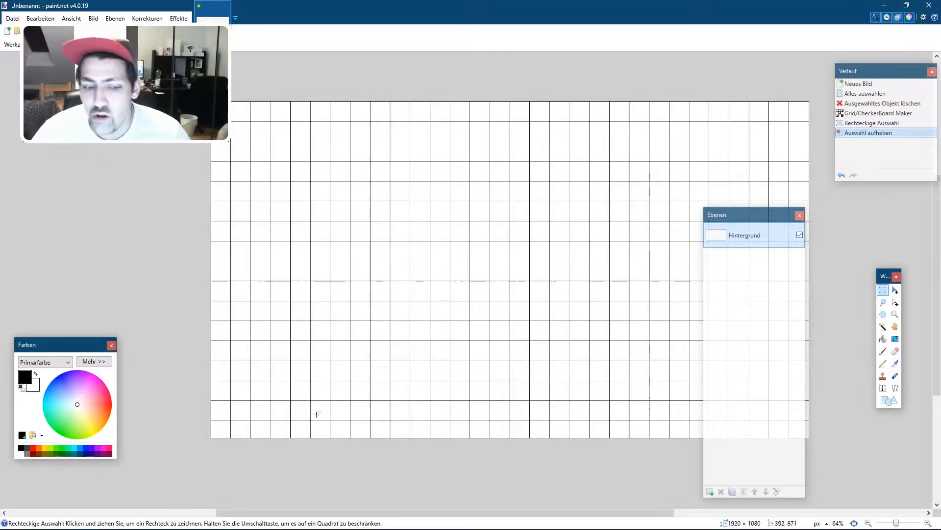
- Switch to Chrome and filter the "star sky wallpaper" image results by usage rights "Zur Wiederverwendung und Veränderung gekennzeichnet"
{"action": "left_click", "coordinate": [60, 520]}
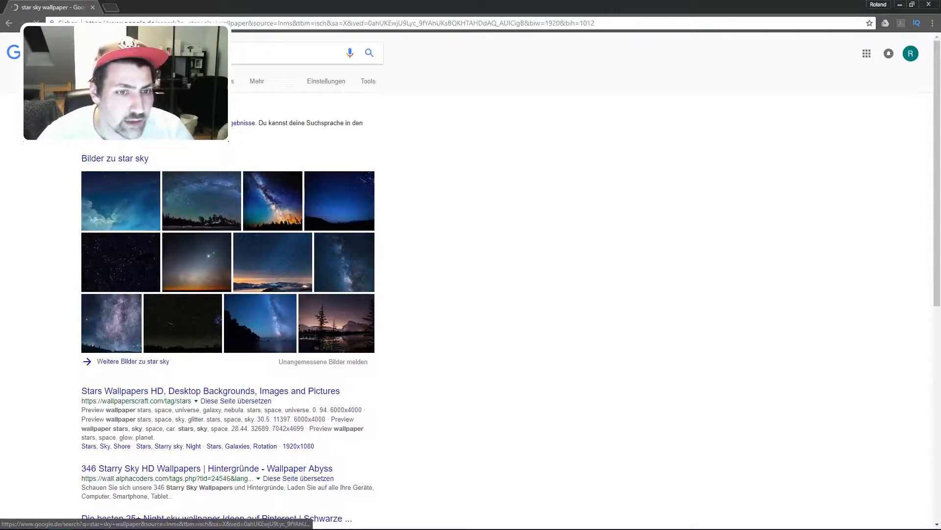
{"action": "left_click", "coordinate": [254, 80]}
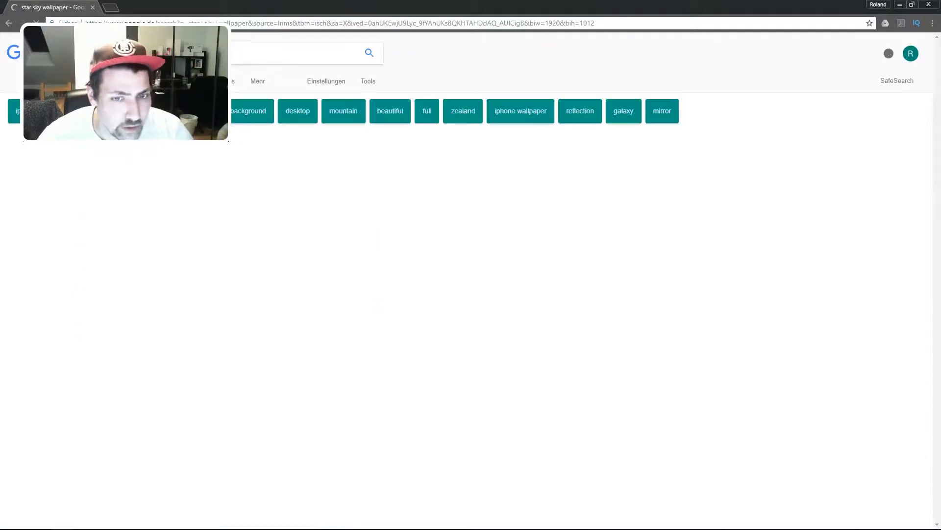
{"action": "left_click", "coordinate": [368, 82]}
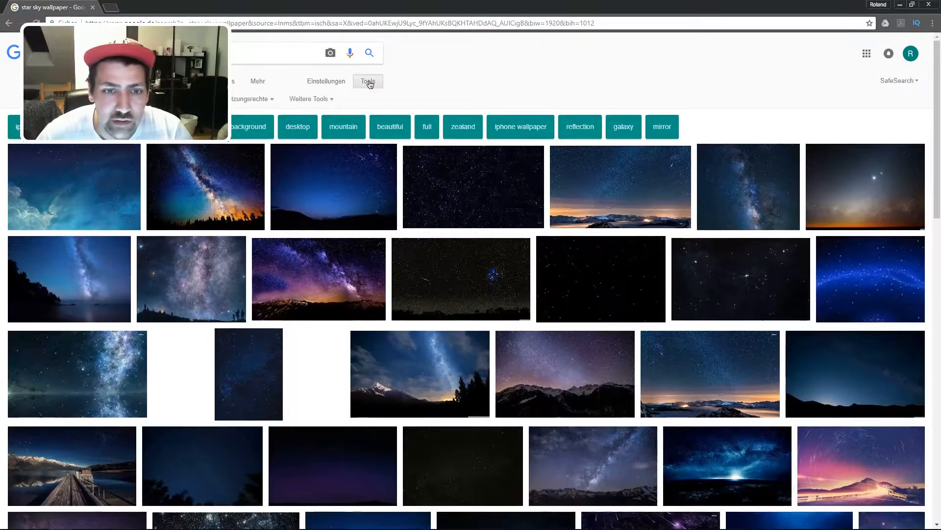
{"action": "left_click", "coordinate": [248, 99]}
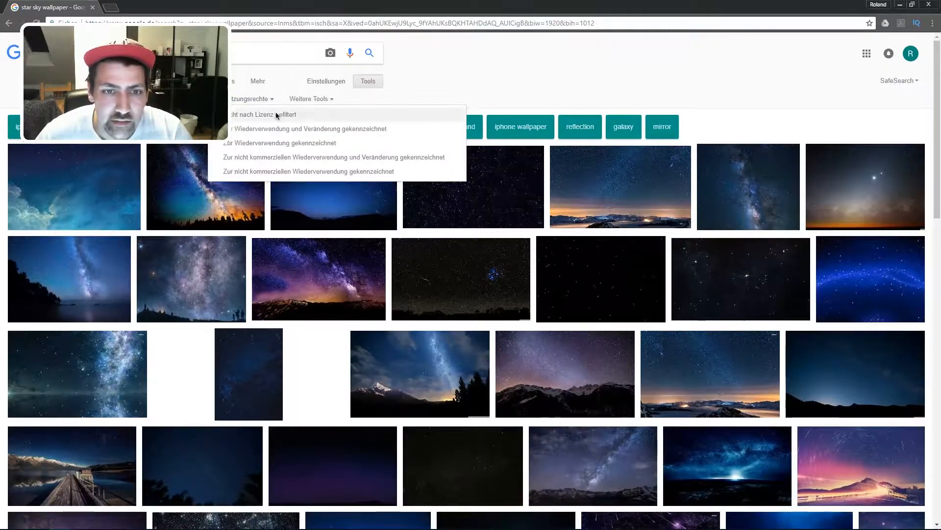
{"action": "left_click", "coordinate": [246, 129]}
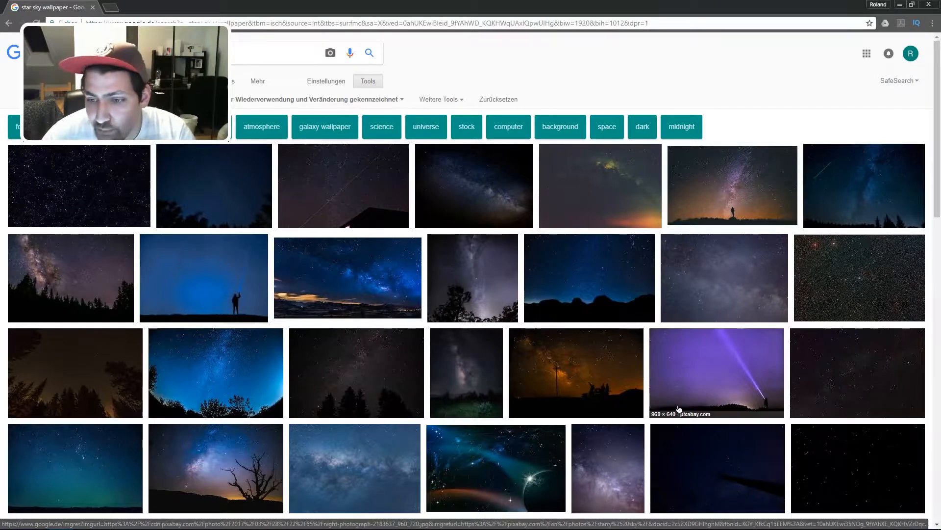
- Restrict the image results to an exact size of 1920 × 1080 px
{"action": "left_click", "coordinate": [79, 100]}
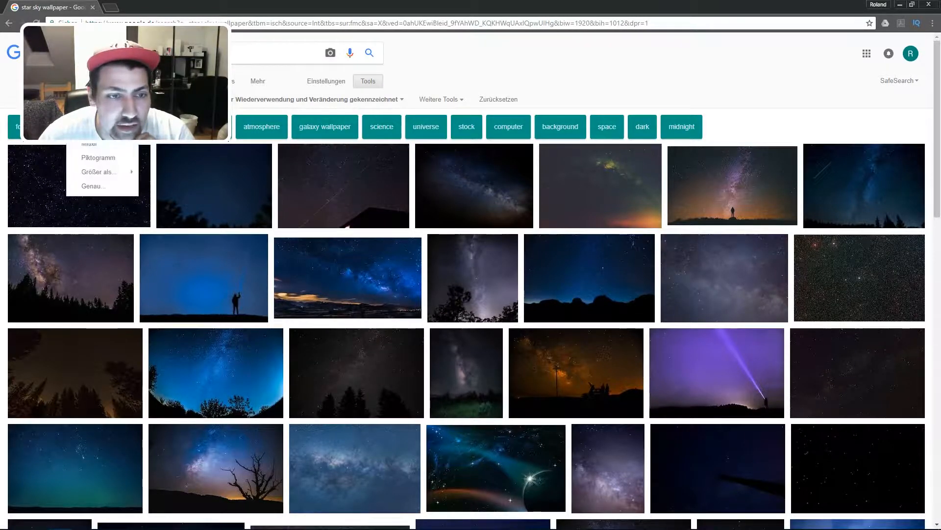
{"action": "left_click", "coordinate": [125, 185]}
{"action": "type", "text": "1920"}
{"action": "key", "text": "Tab"}
{"action": "type", "text": "10"}
{"action": "key", "text": "Tab"}
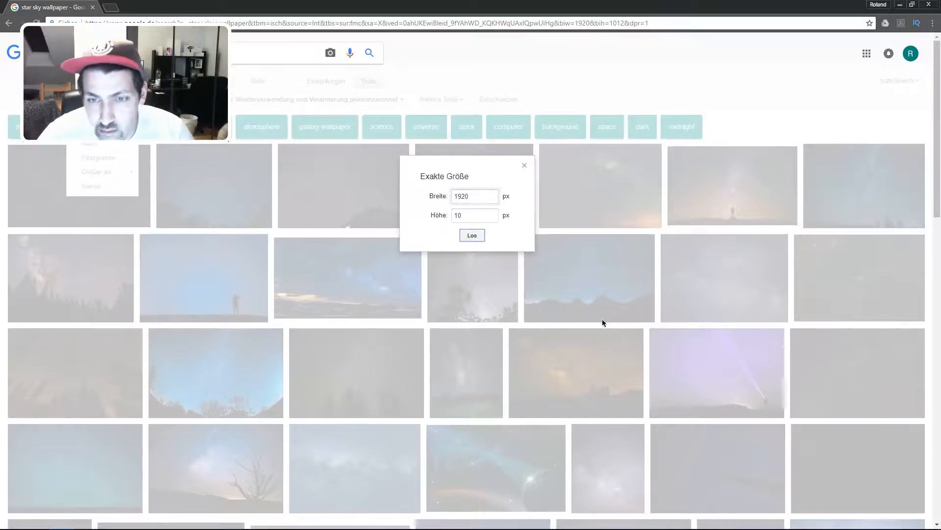
{"action": "left_click", "coordinate": [474, 215]}
{"action": "type", "text": "80"}
{"action": "key", "text": "Return"}
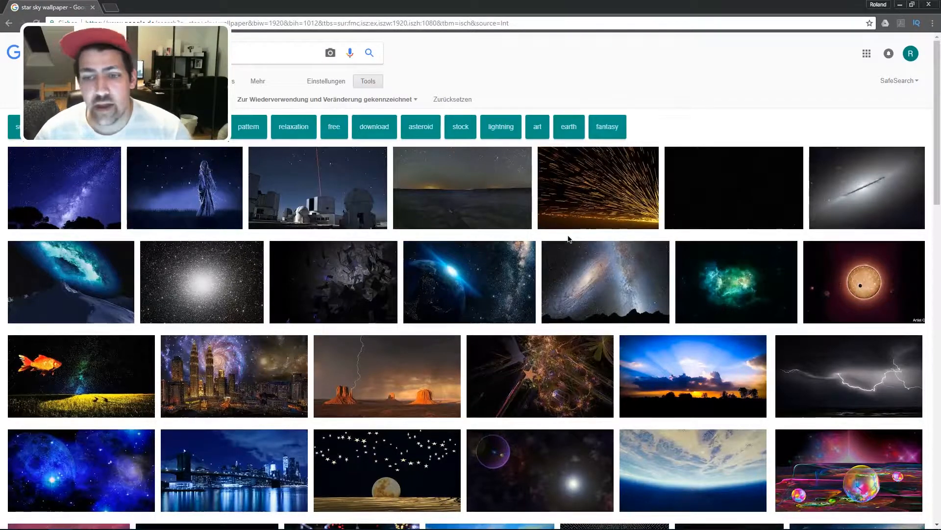
- Open the black starfield photo from Pexels at full size and copy the image
{"action": "left_click", "coordinate": [738, 176]}
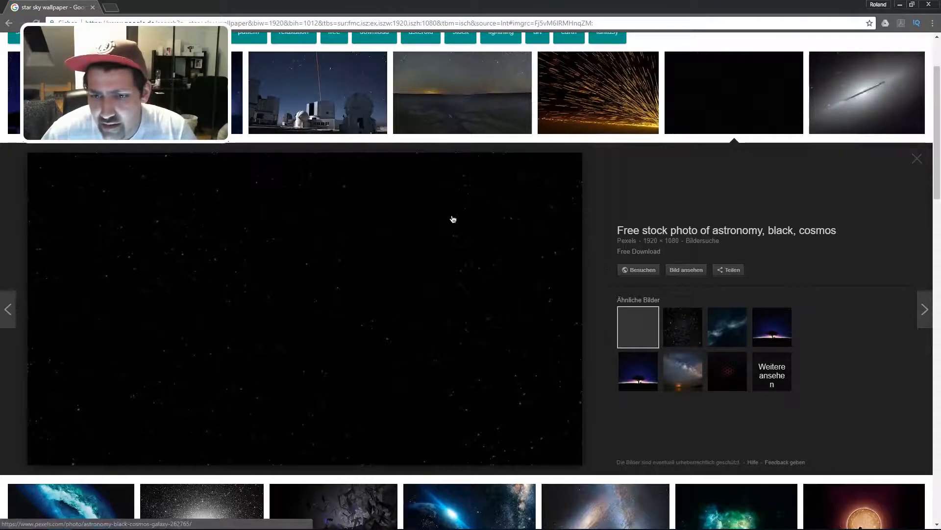
{"action": "left_click", "coordinate": [692, 271]}
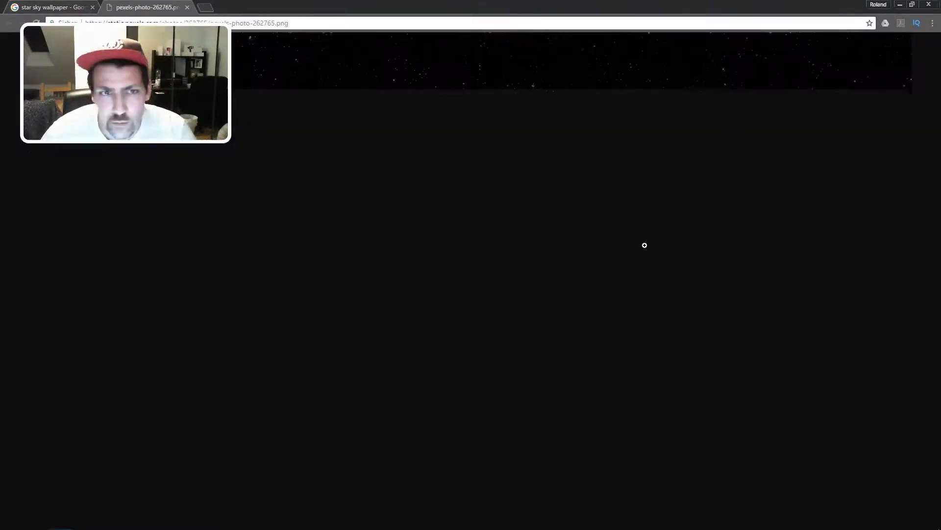
{"action": "right_click", "coordinate": [341, 182]}
{"action": "left_click", "coordinate": [370, 214]}
- Return to paint.net, add a new layer above the grid, and paste the copied starfield image into it
{"action": "left_click", "coordinate": [897, 6]}
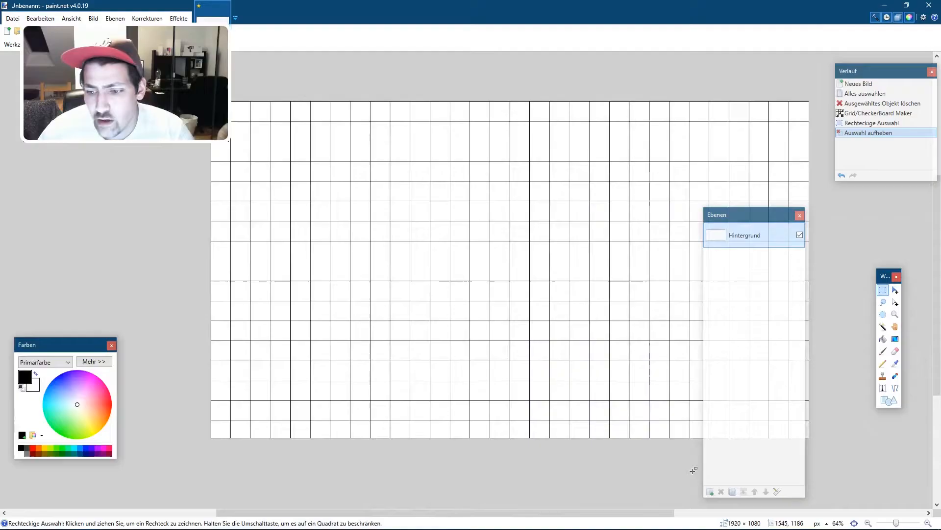
{"action": "left_click", "coordinate": [709, 492]}
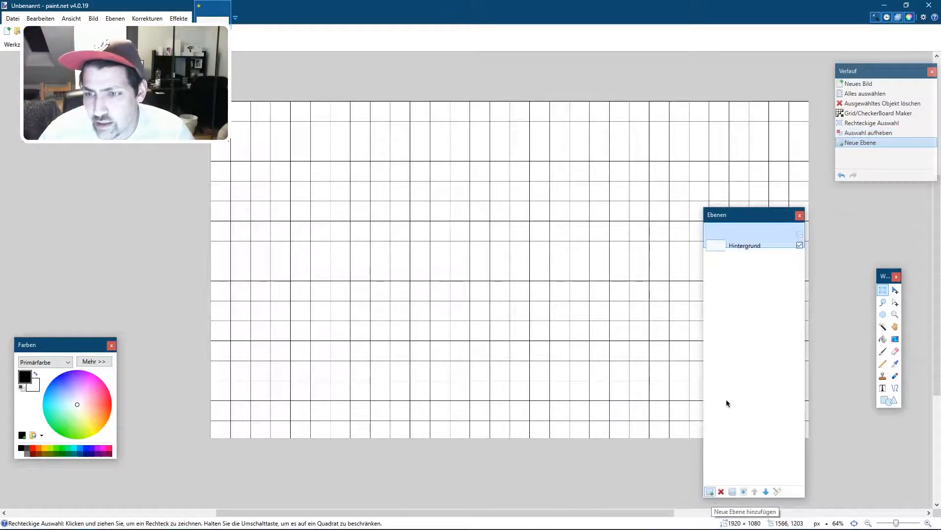
{"action": "key", "text": "m"}
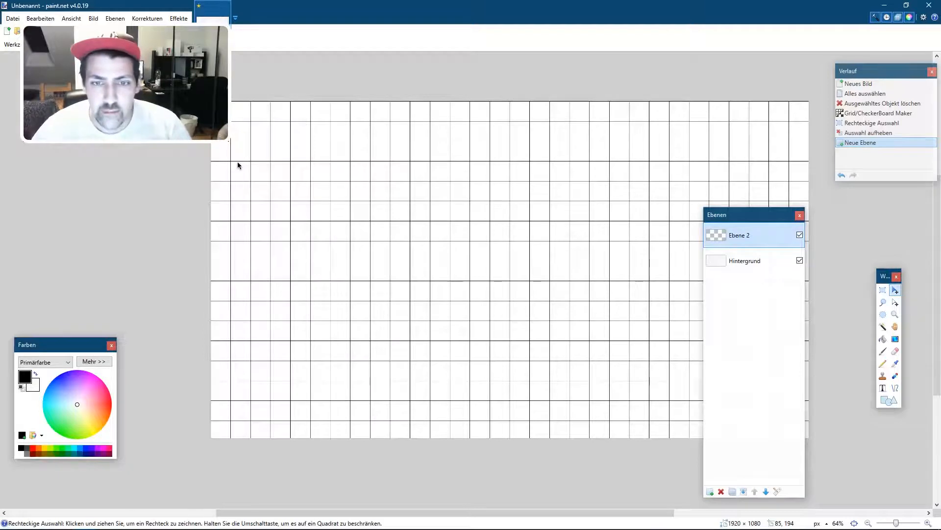
{"action": "key", "text": "ctrl+v"}
{"action": "key", "text": "ctrl+d"}
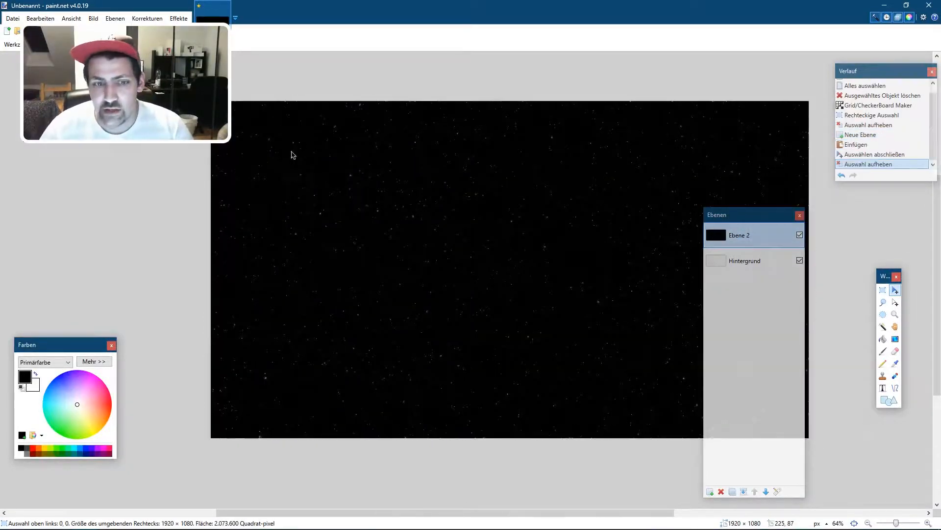
{"action": "scroll", "coordinate": [339, 237], "scroll_direction": "up", "scroll_amount": 1}
{"action": "scroll", "coordinate": [338, 237], "scroll_direction": "up", "scroll_amount": 1}
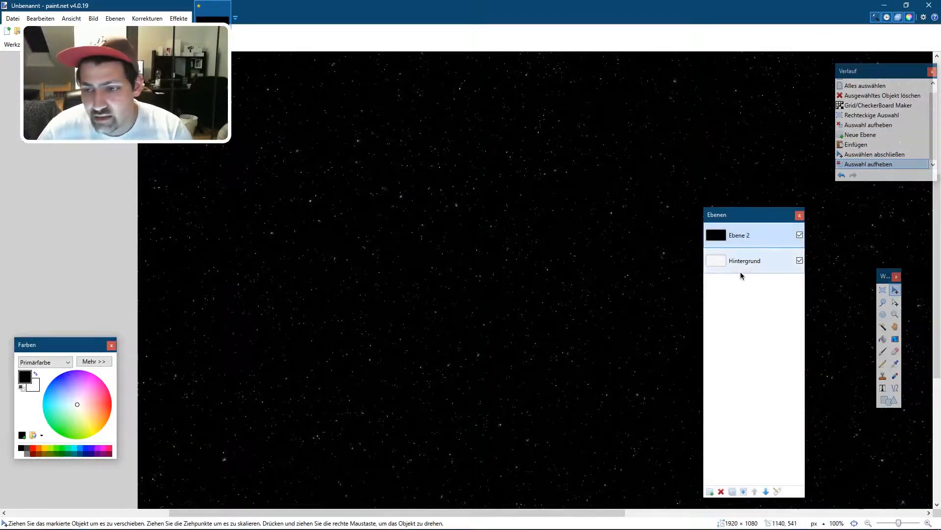
- Move the grid layer above the starfield layer and invert the colours of the entire grid
{"action": "left_click_drag", "start_coordinate": [750, 264], "coordinate": [758, 240]}
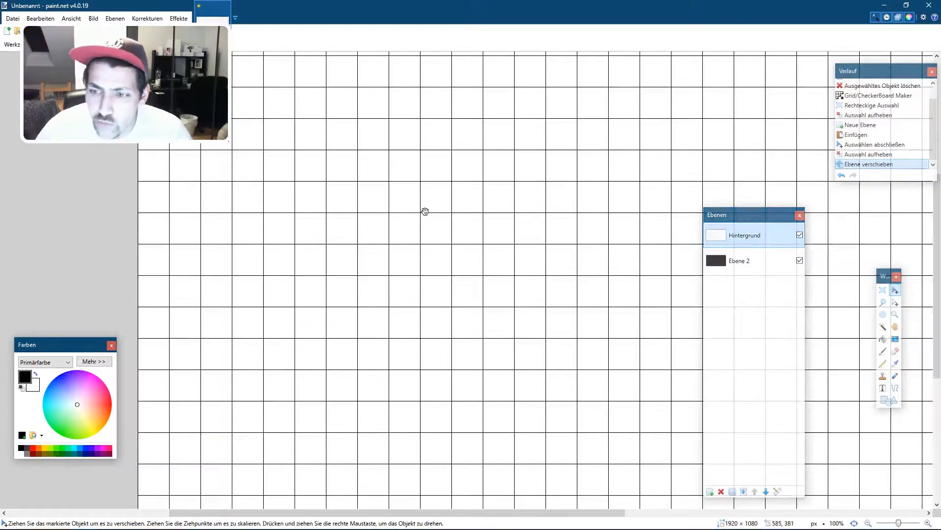
{"action": "key", "text": "ctrl+a"}
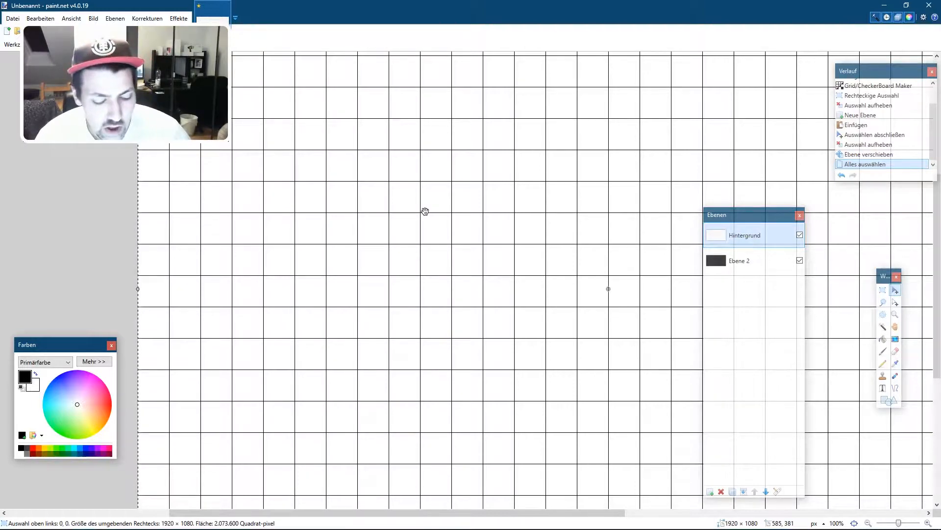
{"action": "key", "text": "ctrl+shift+i"}
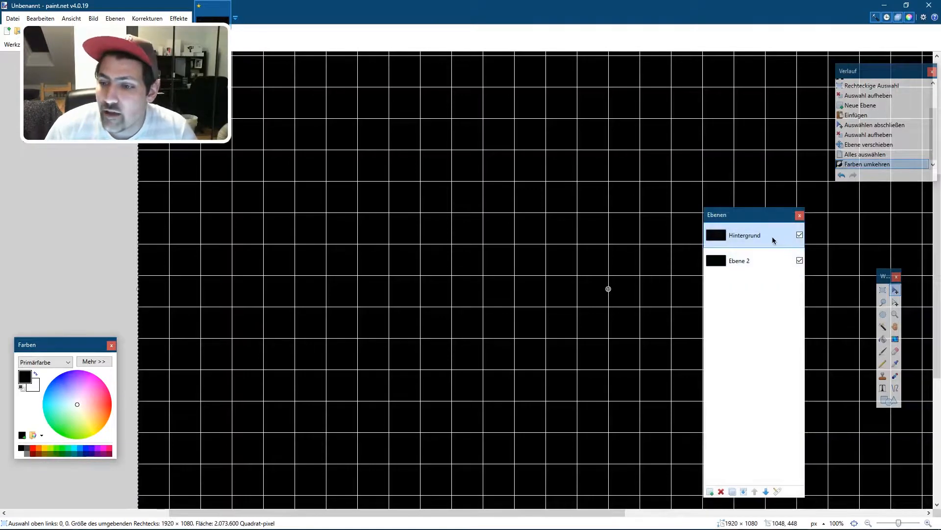
- Set the grid layer's blend mode to Additiv
{"action": "double_click", "coordinate": [773, 238]}
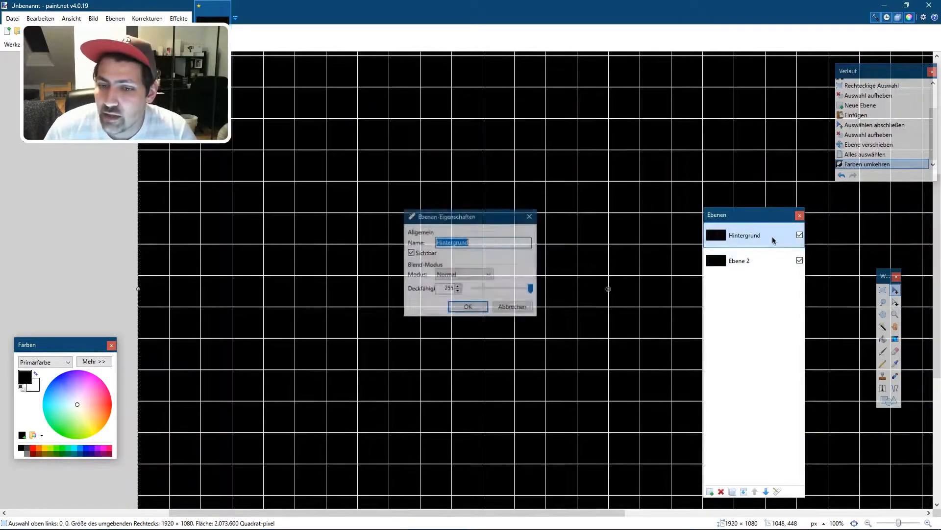
{"action": "left_click", "coordinate": [442, 277]}
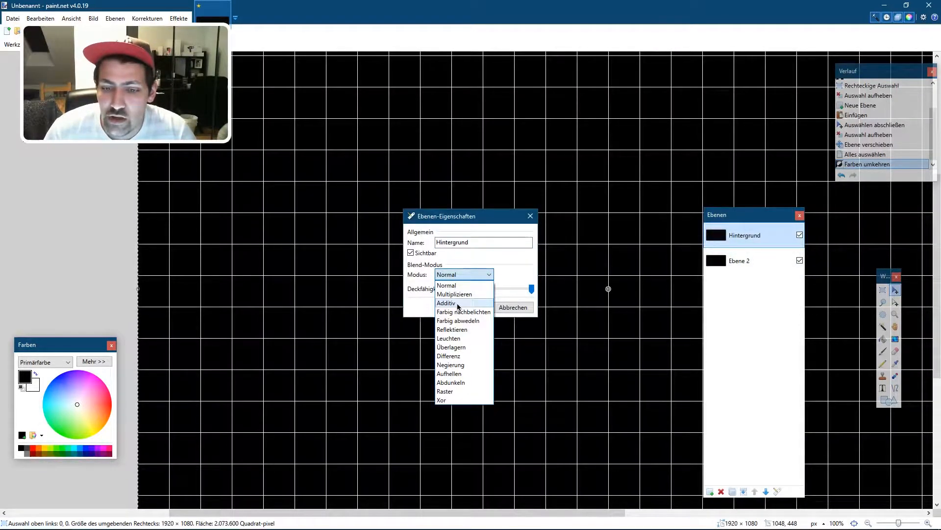
{"action": "left_click", "coordinate": [458, 301]}
{"action": "left_click", "coordinate": [473, 309]}
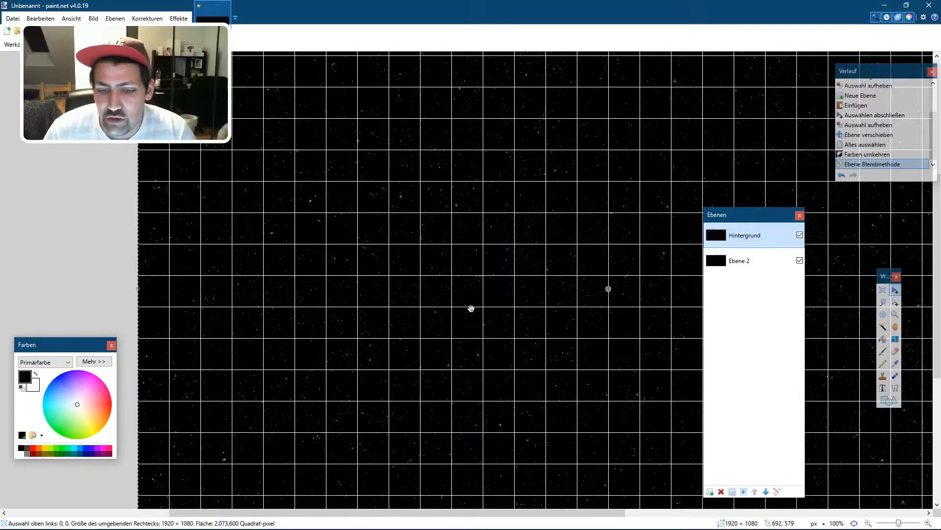
- Lower the grid layer's opacity until its lines are only faint, and clear the selection around the canvas
{"action": "scroll", "coordinate": [417, 329], "scroll_direction": "up", "scroll_amount": 1}
{"action": "scroll", "coordinate": [417, 329], "scroll_direction": "up", "scroll_amount": 5}
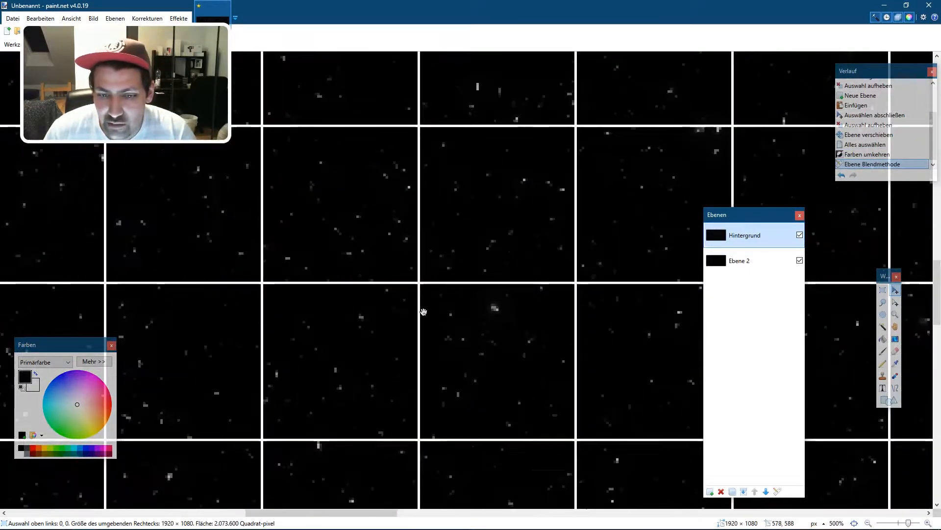
{"action": "double_click", "coordinate": [756, 236]}
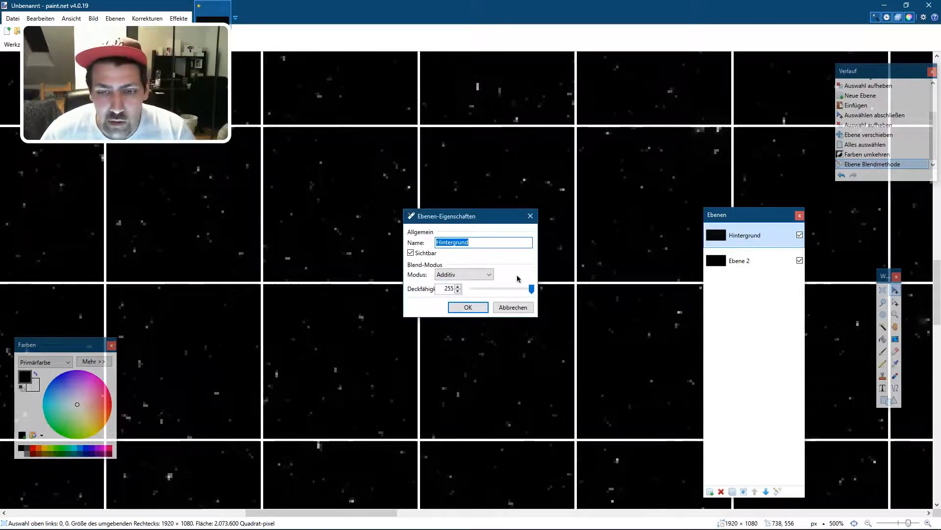
{"action": "left_click", "coordinate": [485, 293]}
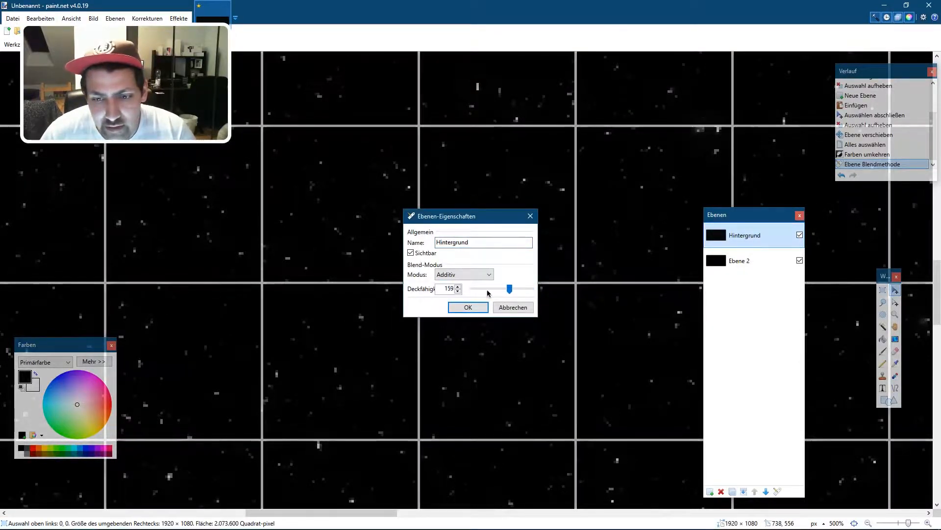
{"action": "left_click_drag", "start_coordinate": [488, 293], "coordinate": [479, 293]}
{"action": "left_click", "coordinate": [479, 307]}
{"action": "scroll", "coordinate": [271, 224], "scroll_direction": "down", "scroll_amount": 10}
{"action": "scroll", "coordinate": [369, 198], "scroll_direction": "up", "scroll_amount": 4}
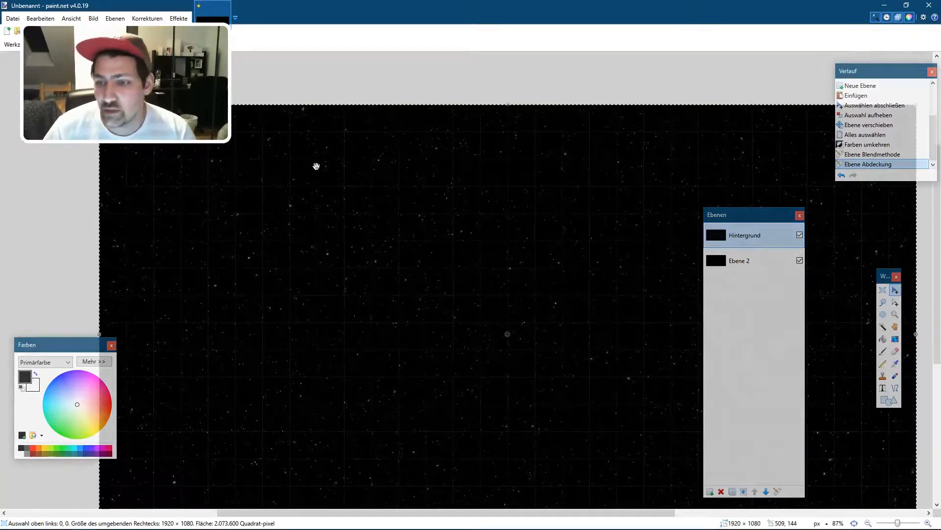
{"action": "left_click", "coordinate": [882, 289]}
{"action": "left_click", "coordinate": [351, 160]}
{"action": "scroll", "coordinate": [351, 159], "scroll_direction": "down", "scroll_amount": 4}
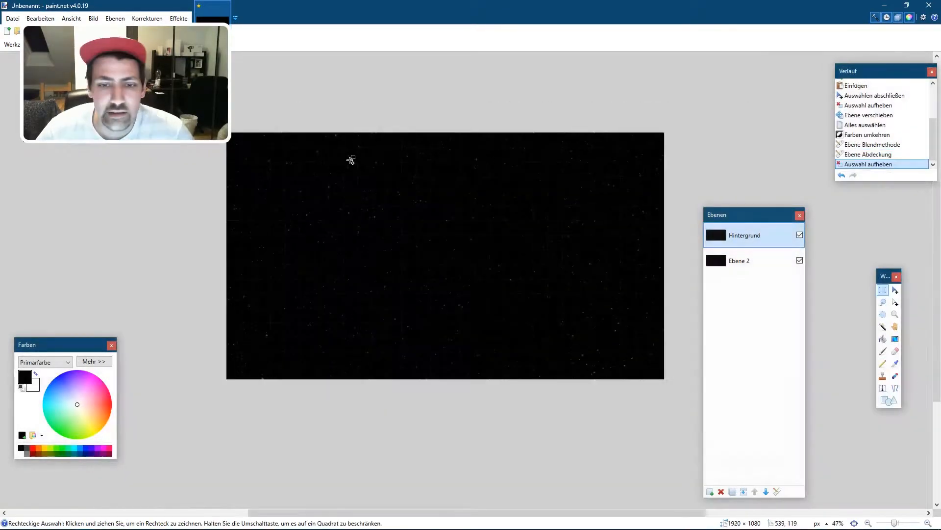
- Mark out a trial layout with rectangular selections: a large screen area, two boxes beside it and two strips beneath, and clear the selections
{"action": "scroll", "coordinate": [347, 150], "scroll_direction": "up", "scroll_amount": 3}
{"action": "scroll", "coordinate": [347, 150], "scroll_direction": "down", "scroll_amount": 2}
{"action": "scroll", "coordinate": [541, 133], "scroll_direction": "up", "scroll_amount": 1}
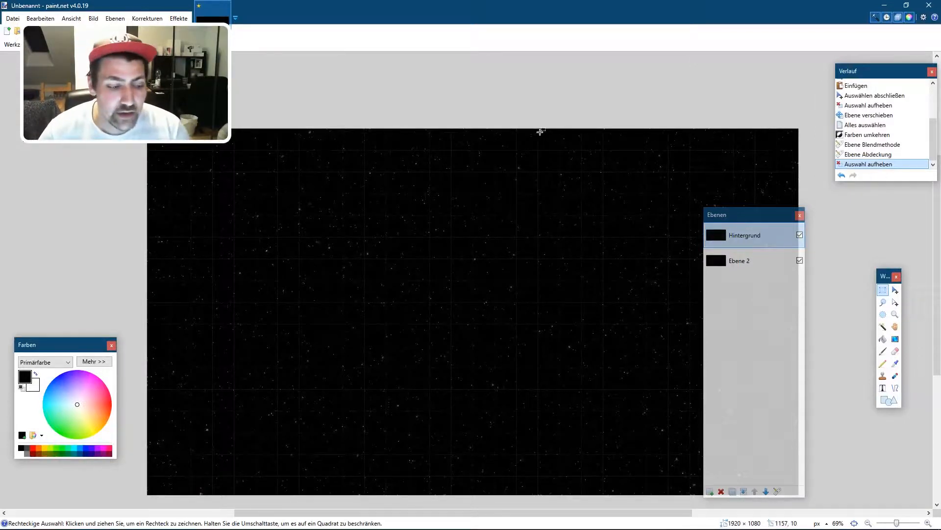
{"action": "scroll", "coordinate": [423, 192], "scroll_direction": "up", "scroll_amount": 2}
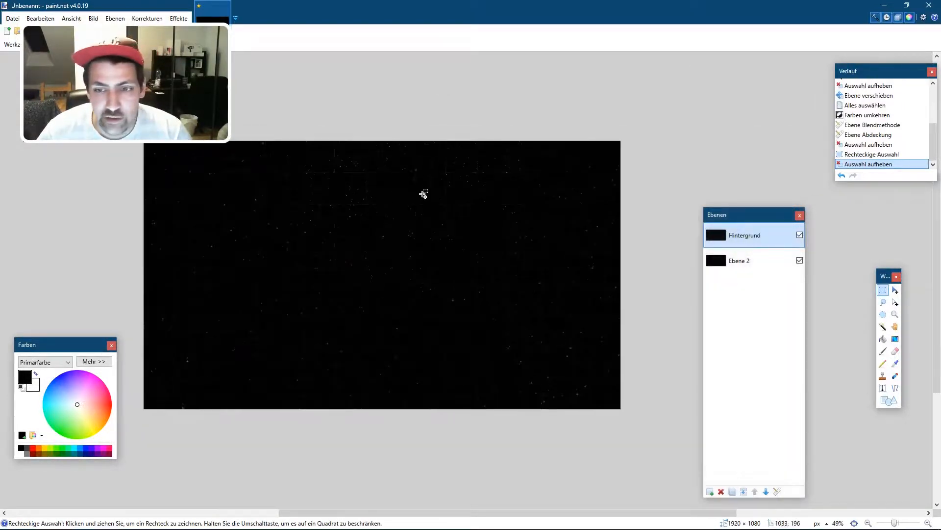
{"action": "left_click_drag", "start_coordinate": [620, 154], "coordinate": [257, 361]}
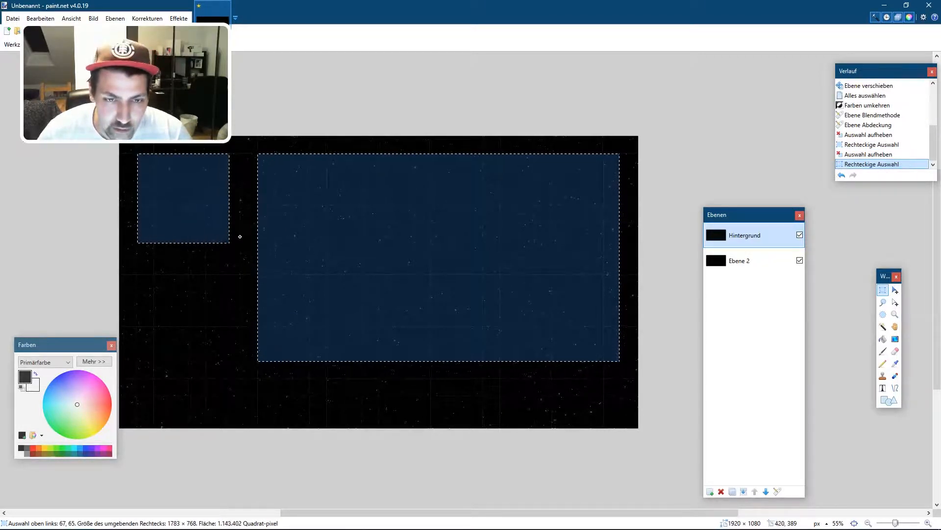
{"action": "left_click_drag", "start_coordinate": [241, 227], "coordinate": [242, 227]}
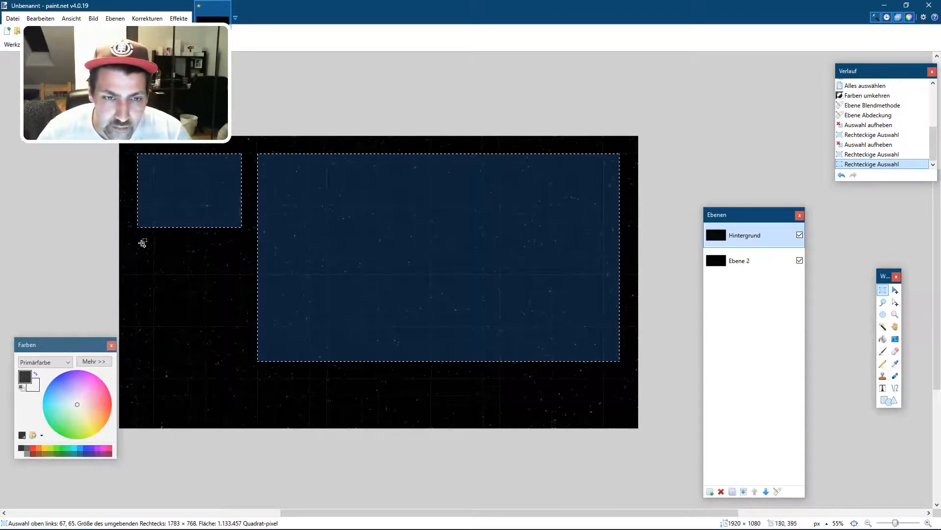
{"action": "left_click_drag", "start_coordinate": [137, 247], "coordinate": [241, 361]}
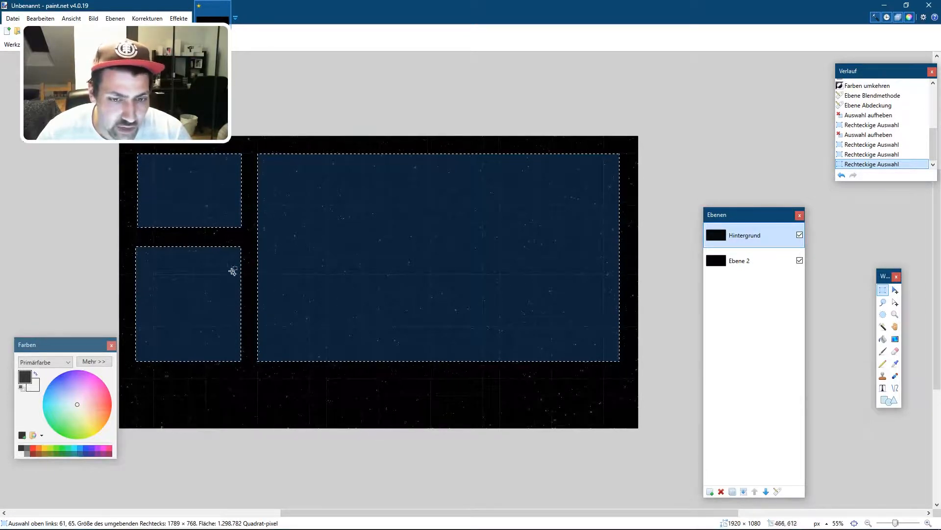
{"action": "left_click_drag", "start_coordinate": [239, 379], "coordinate": [135, 413]}
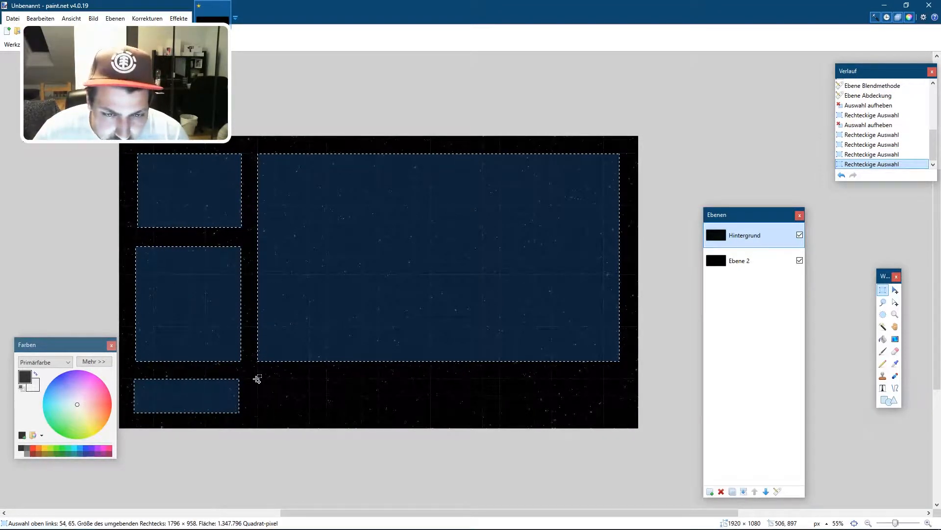
{"action": "left_click_drag", "start_coordinate": [258, 378], "coordinate": [619, 412]}
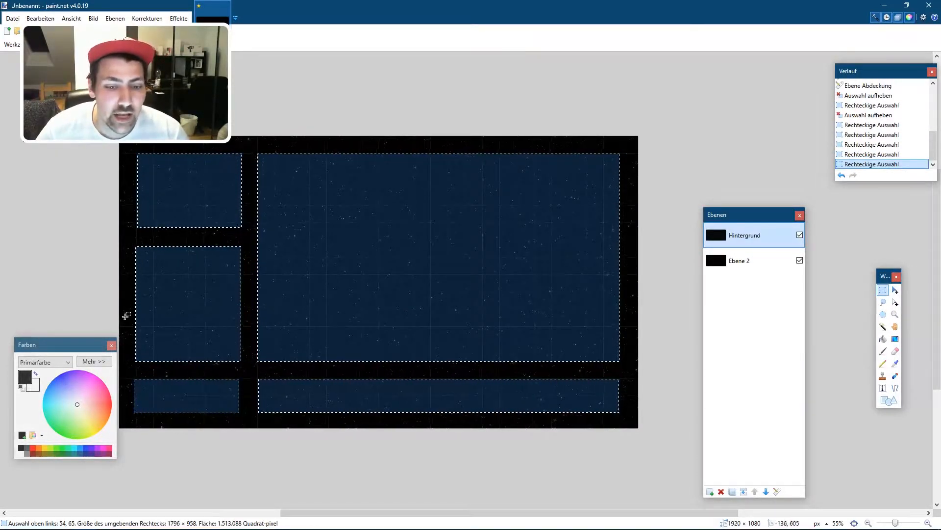
{"action": "left_click", "coordinate": [565, 286]}
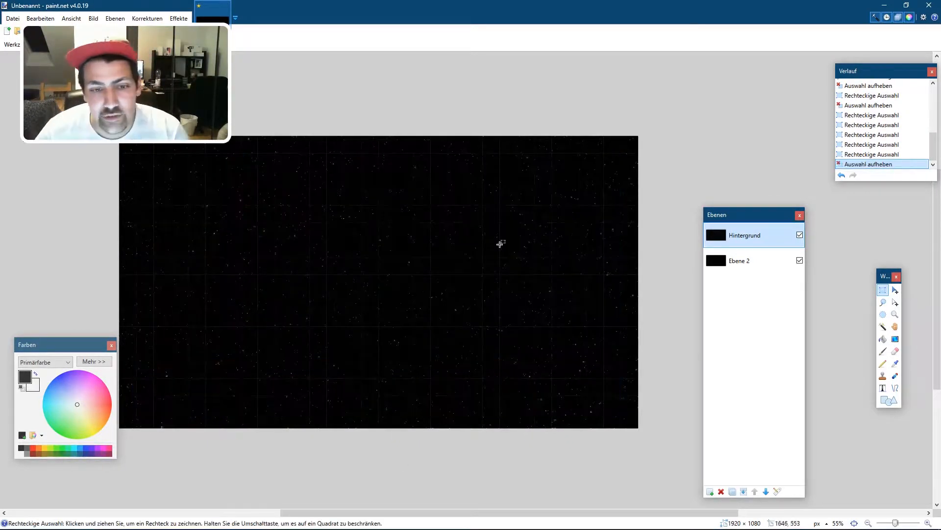
- Add a new layer named Webcam Feed, and rename the two existing layers Grid and Wallpaper
{"action": "left_click", "coordinate": [710, 491]}
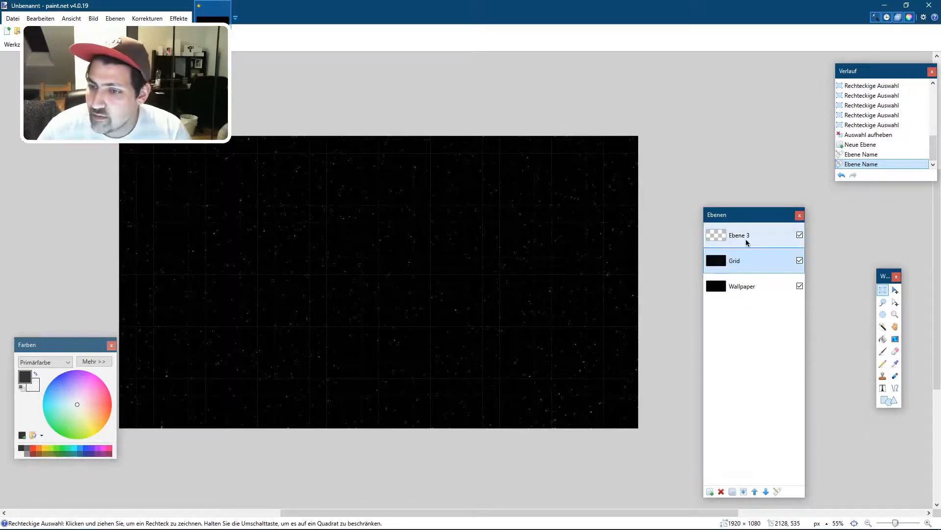
{"action": "double_click", "coordinate": [748, 239]}
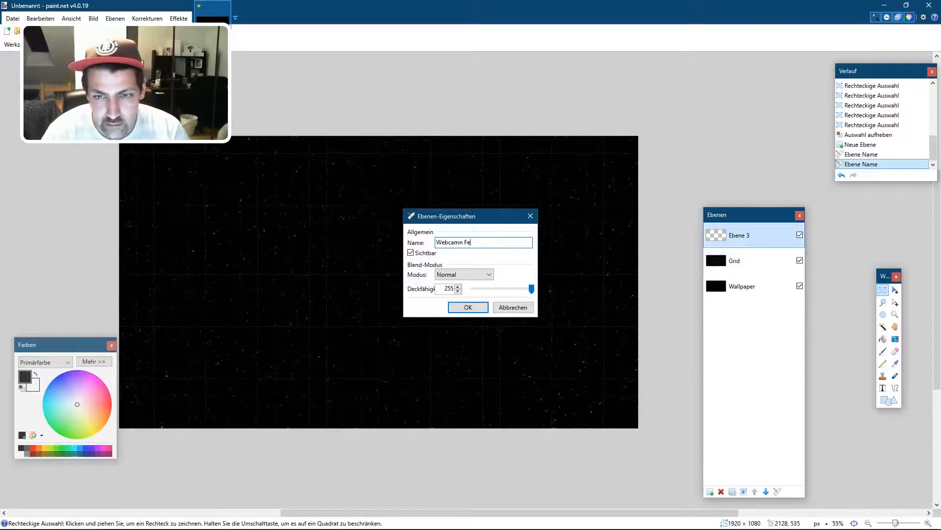
{"action": "type", "text": "Webcam Feed"}
{"action": "key", "text": "Return"}
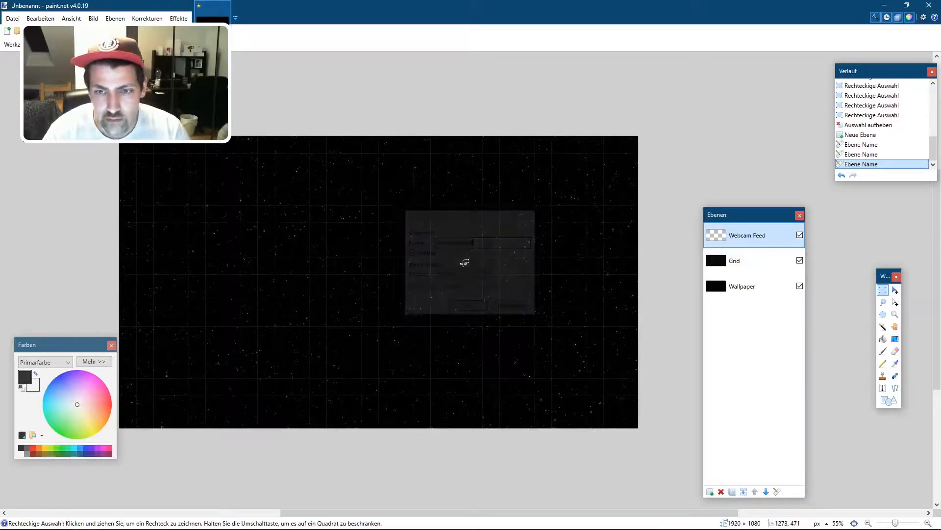
- Add two more layers above Webcam Feed, named Screen and Box
{"action": "key", "text": "ctrl+shift+n"}
{"action": "key", "text": "F4"}
{"action": "type", "text": "Screen"}
{"action": "key", "text": "Return"}
{"action": "key", "text": "ctrl+shift+n"}
{"action": "key", "text": "F4"}
{"action": "type", "text": "Box"}
{"action": "key", "text": "Return"}
- Add three further layers on top of Box, named Subscribe, Logo and Social
{"action": "key", "text": "ctrl+shift+n"}
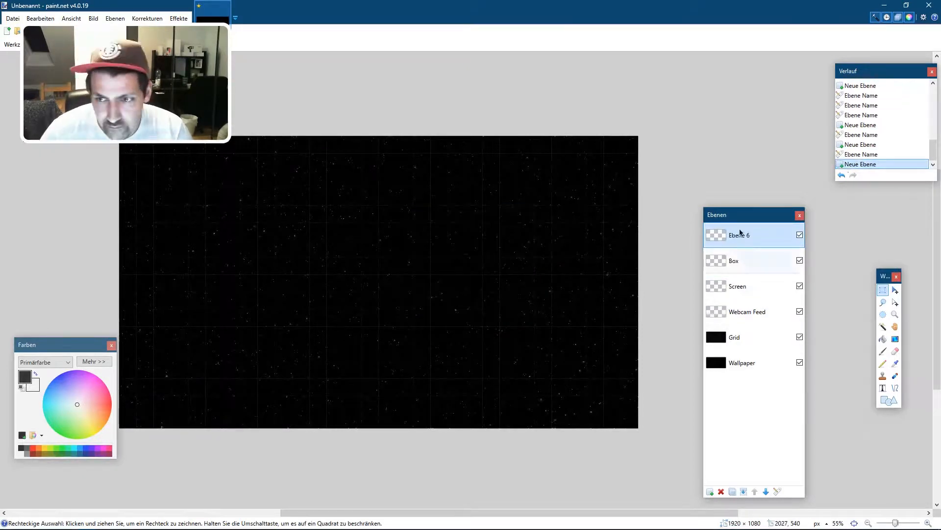
{"action": "key", "text": "F4"}
{"action": "type", "text": "Subscribe"}
{"action": "key", "text": "Return"}
{"action": "key", "text": "ctrl+shift+n"}
{"action": "key", "text": "F4"}
{"action": "type", "text": "Logo"}
{"action": "key", "text": "Return"}
{"action": "key", "text": "ctrl+shift+n"}
{"action": "key", "text": "F4"}
{"action": "type", "text": "Scocial"}
{"action": "key", "text": "Return"}
- Fill the entire Webcam Feed layer with bright red
{"action": "left_click_drag", "start_coordinate": [745, 214], "coordinate": [737, 150]}
{"action": "left_click", "coordinate": [741, 297]}
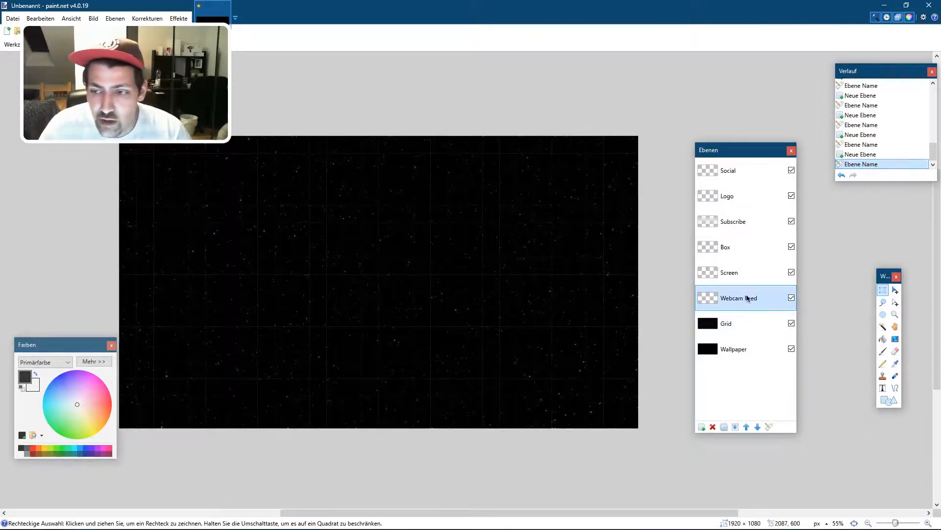
{"action": "left_click", "coordinate": [883, 339]}
{"action": "left_click_drag", "start_coordinate": [98, 407], "coordinate": [162, 392]}
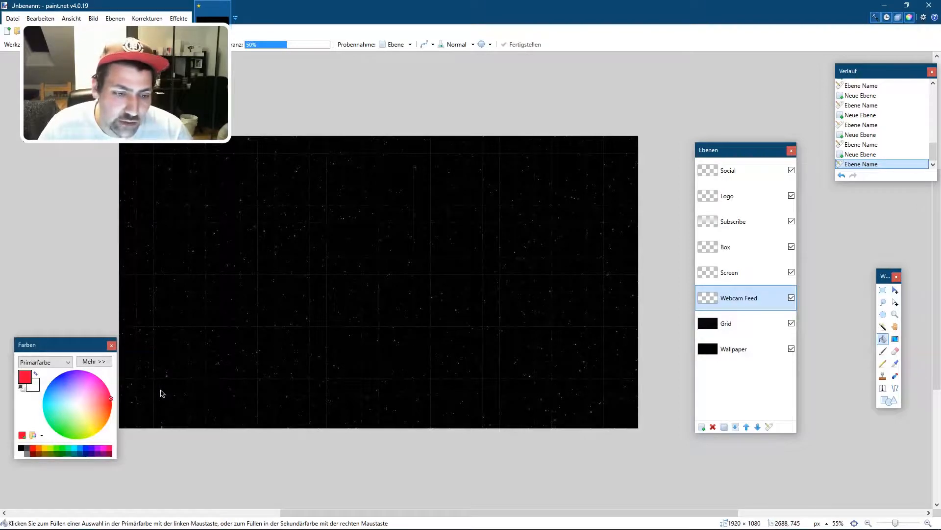
{"action": "left_click", "coordinate": [341, 300]}
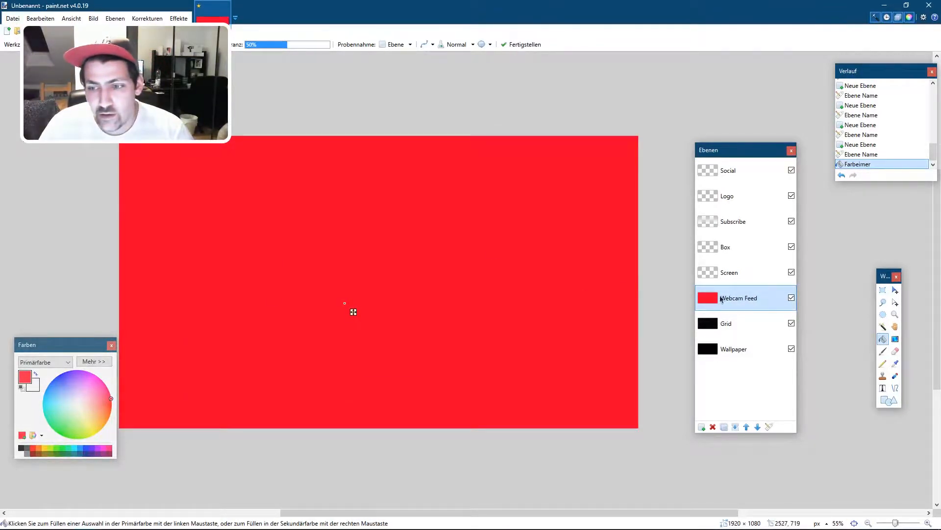
- Add the white text "WEBCAM" to the red layer and move it to roughly the centre of the canvas
{"action": "left_click", "coordinate": [883, 388]}
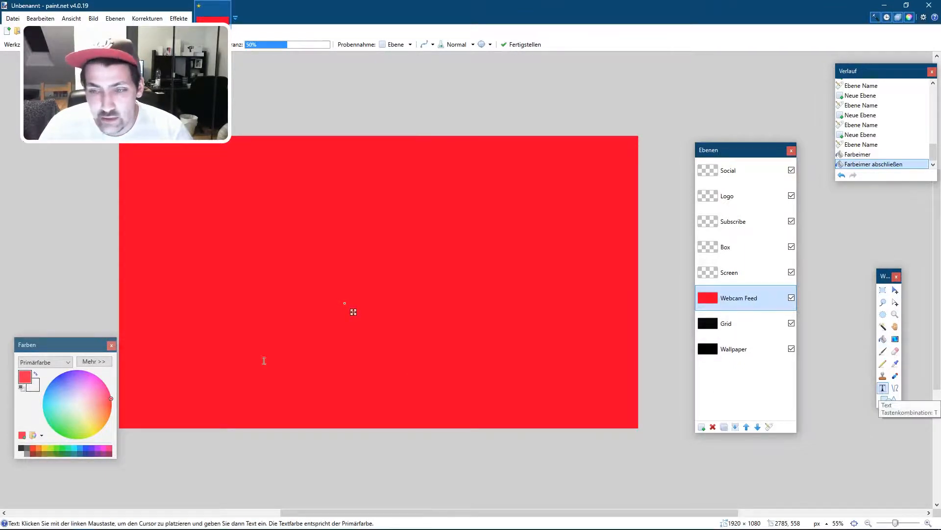
{"action": "left_click", "coordinate": [37, 375]}
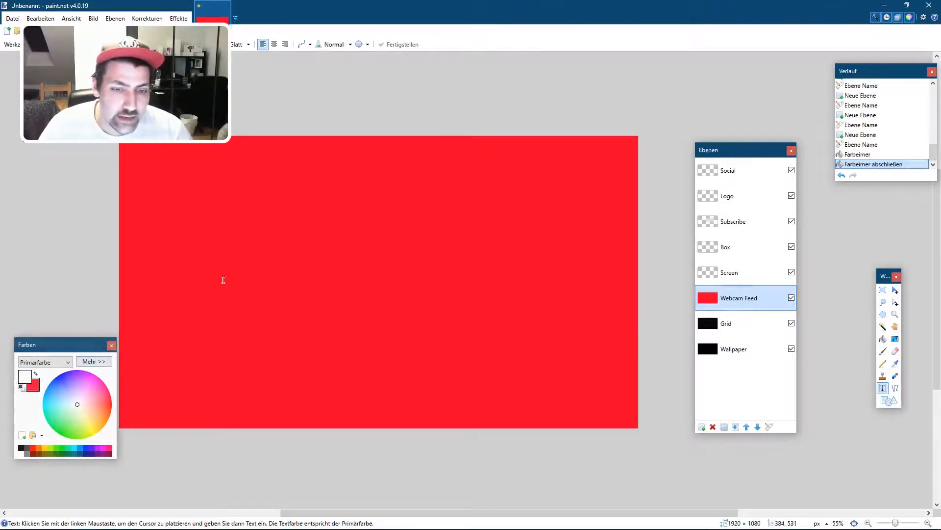
{"action": "left_click", "coordinate": [178, 269]}
{"action": "type", "text": "WEBCAM"}
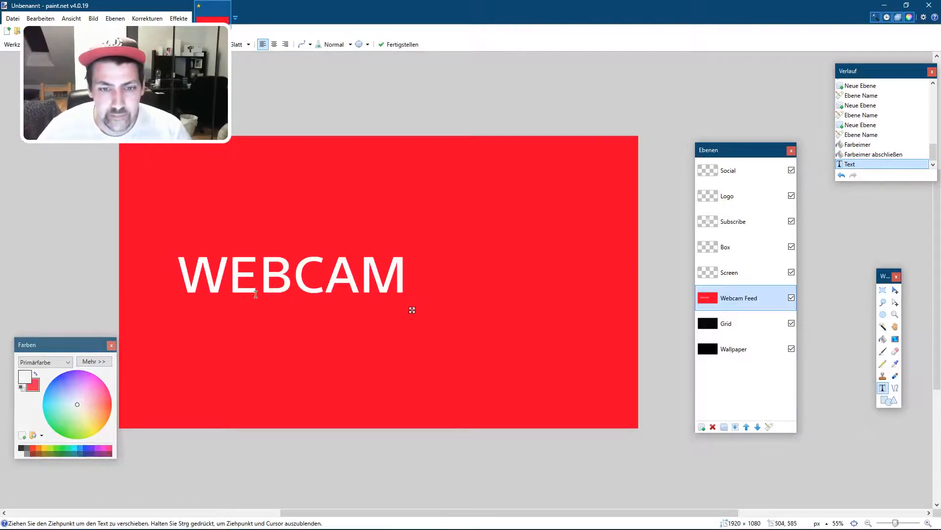
{"action": "left_click_drag", "start_coordinate": [265, 291], "coordinate": [345, 291]}
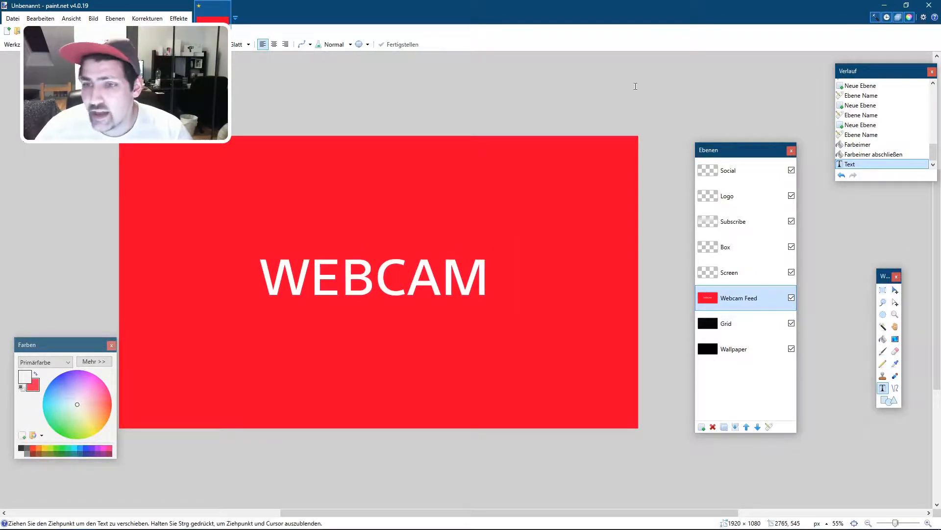
- Scale the whole red WEBCAM graphic down to about 821 × 462 px and move it near the canvas's upper-left corner
{"action": "left_click", "coordinate": [883, 290]}
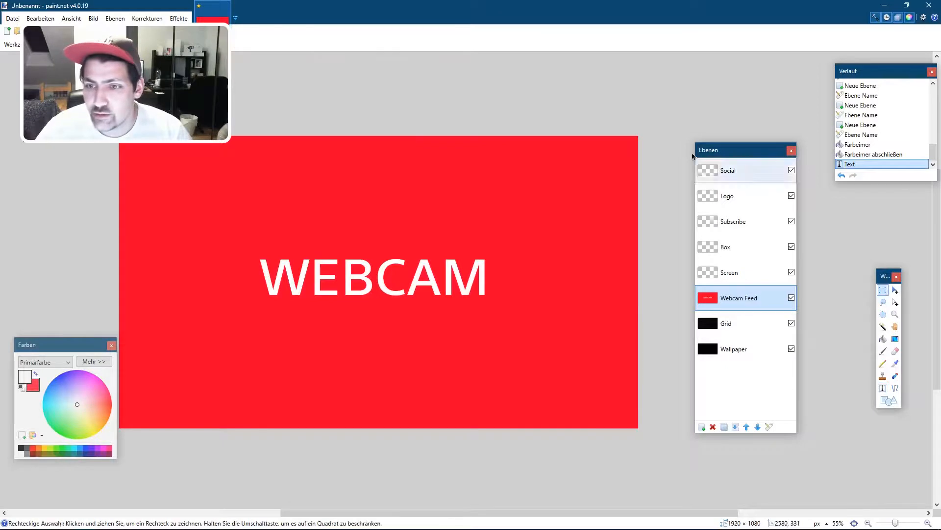
{"action": "key", "text": "ctrl+a"}
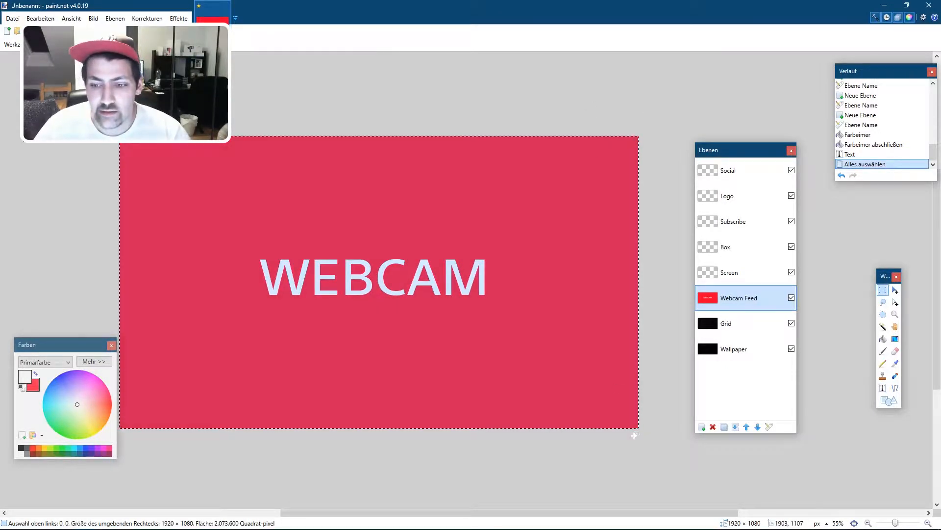
{"action": "key", "text": "m"}
{"action": "left_click_drag", "start_coordinate": [640, 429], "coordinate": [343, 311]}
{"action": "left_click_drag", "start_coordinate": [240, 217], "coordinate": [258, 190]}
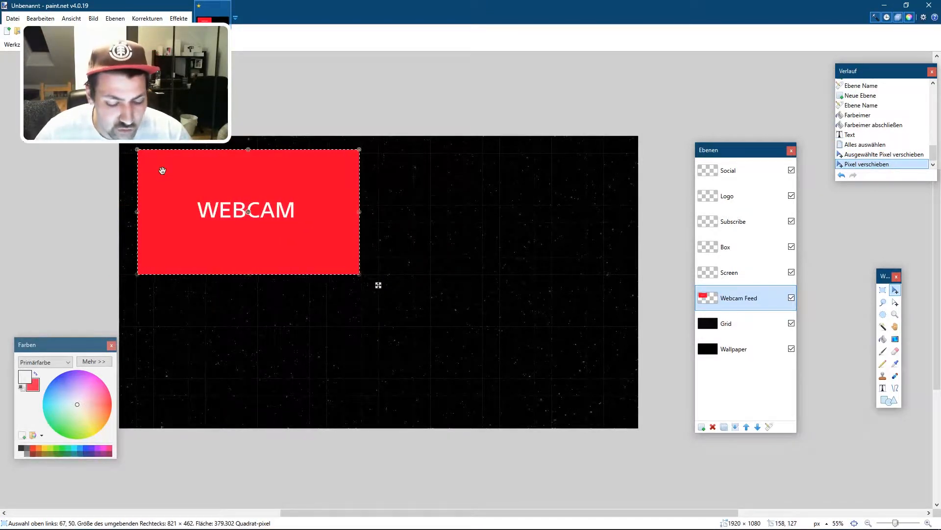
- Align the WEBCAM rectangle's upper-left corner with the grid intersection at 64, 64
{"action": "scroll", "coordinate": [131, 146], "scroll_direction": "up", "scroll_amount": 5}
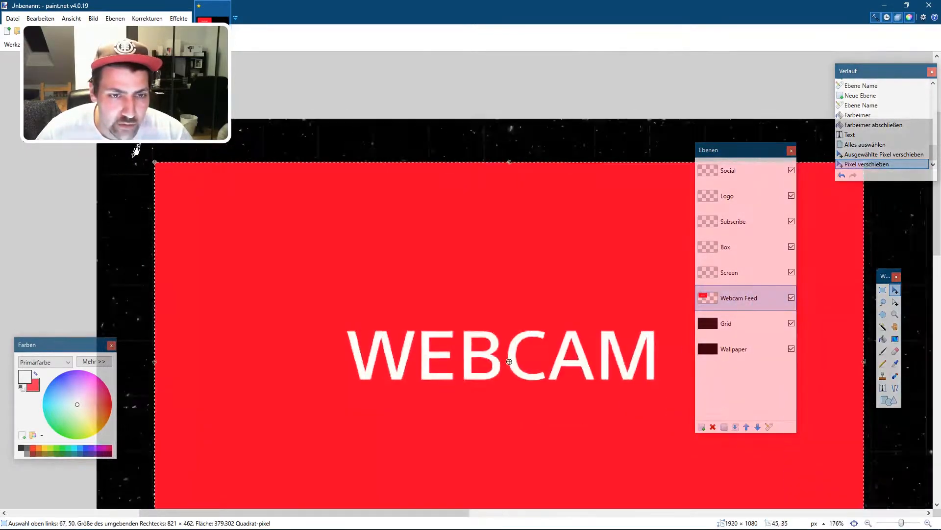
{"action": "scroll", "coordinate": [162, 163], "scroll_direction": "up", "scroll_amount": 3}
{"action": "left_click_drag", "start_coordinate": [243, 217], "coordinate": [232, 278]}
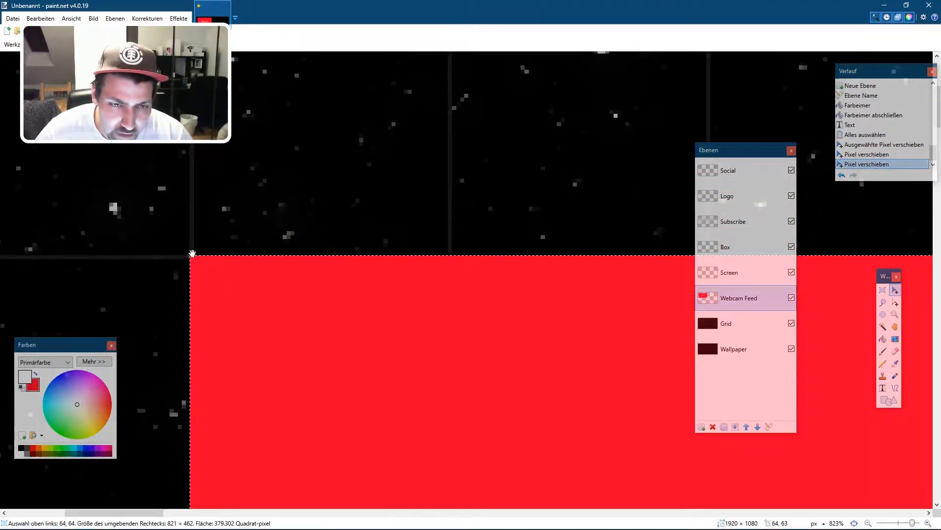
- Scale the WEBCAM rectangle down proportionally to 449 × 252 px, keeping its upper-left corner at 64, 64
{"action": "scroll", "coordinate": [192, 253], "scroll_direction": "down", "scroll_amount": 4}
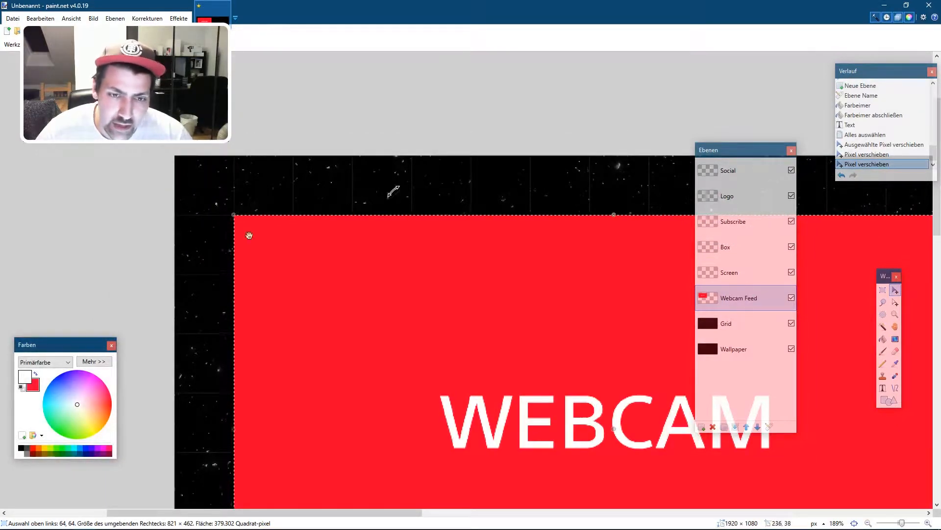
{"action": "scroll", "coordinate": [363, 199], "scroll_direction": "down", "scroll_amount": 4}
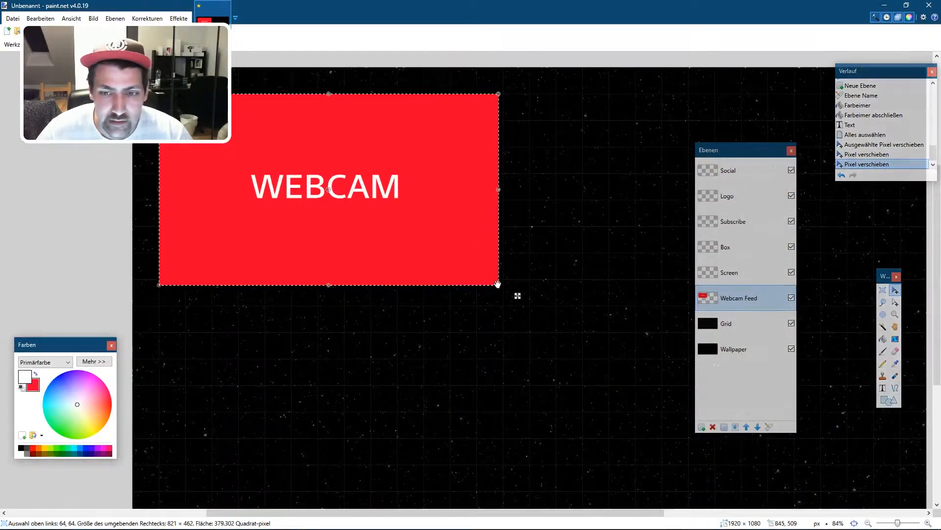
{"action": "left_click_drag", "start_coordinate": [498, 284], "coordinate": [356, 236]}
{"action": "scroll", "coordinate": [324, 177], "scroll_direction": "up", "scroll_amount": 2}
{"action": "scroll", "coordinate": [324, 179], "scroll_direction": "up", "scroll_amount": 1}
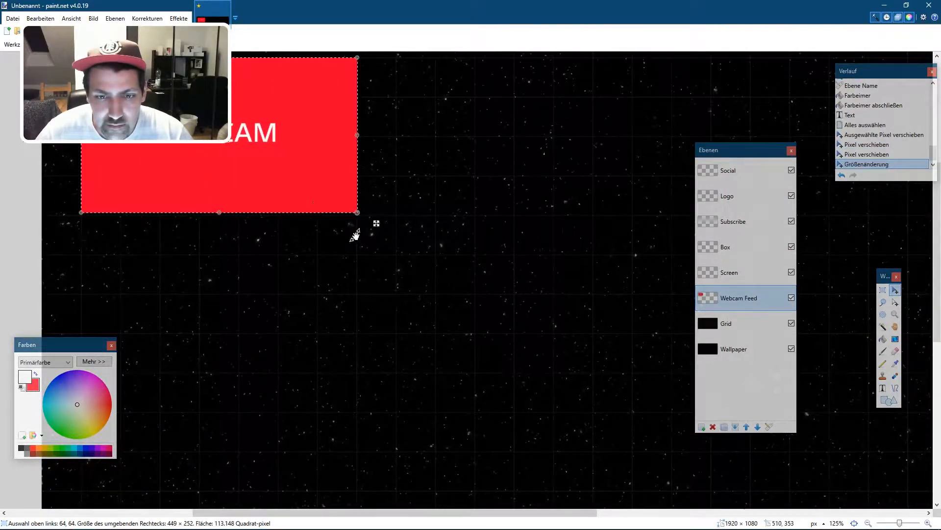
{"action": "scroll", "coordinate": [356, 236], "scroll_direction": "up", "scroll_amount": 6}
{"action": "mouse_move", "coordinate": [488, 245]}
{"action": "left_mouse_down"}
{"action": "mouse_move", "coordinate": [510, 253]}
{"action": "mouse_move", "coordinate": [489, 244]}
{"action": "left_mouse_up"}
{"action": "scroll", "coordinate": [308, 246], "scroll_direction": "up", "scroll_amount": 4}
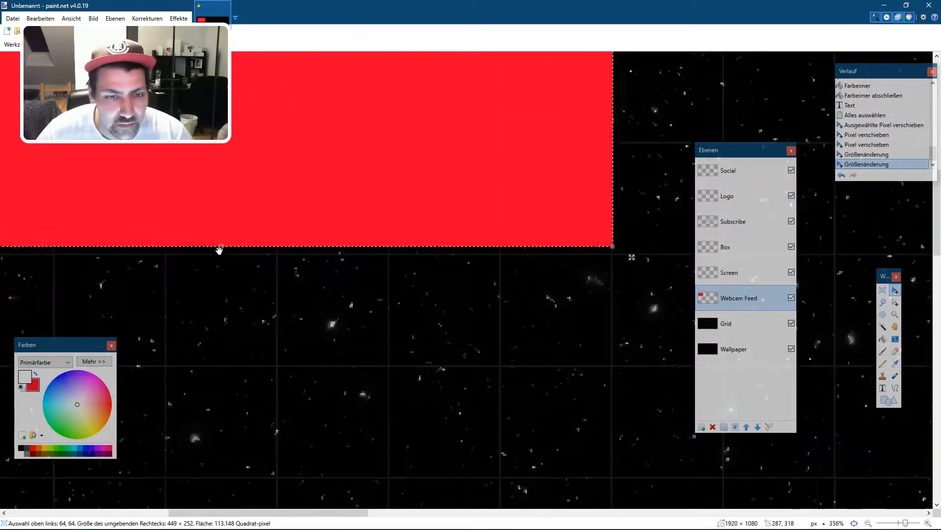
- Stretch the WEBCAM rectangle's lower edge to the nearby grid line for a height of 257 px, then change its sampling and deselect it
{"action": "left_click_drag", "start_coordinate": [227, 243], "coordinate": [222, 265]}
{"action": "scroll", "coordinate": [222, 264], "scroll_direction": "down", "scroll_amount": 8}
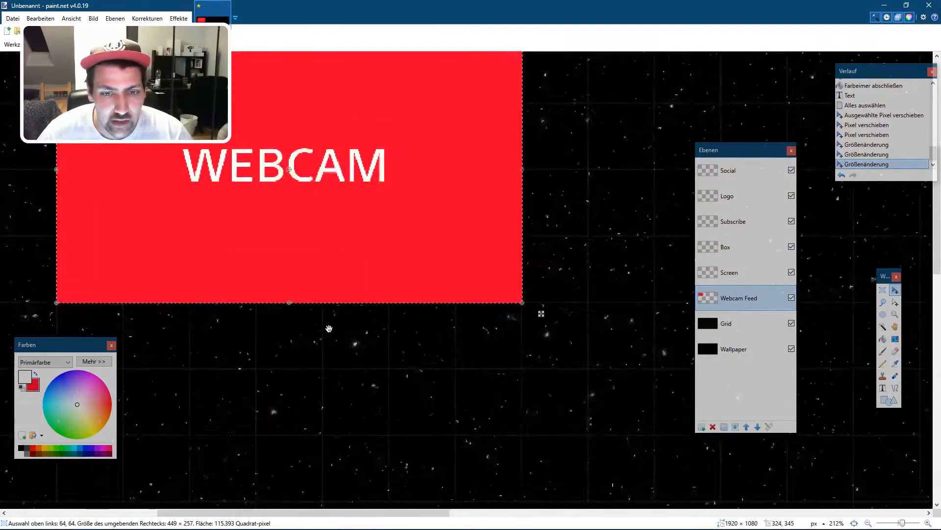
{"action": "scroll", "coordinate": [329, 328], "scroll_direction": "up", "scroll_amount": 3}
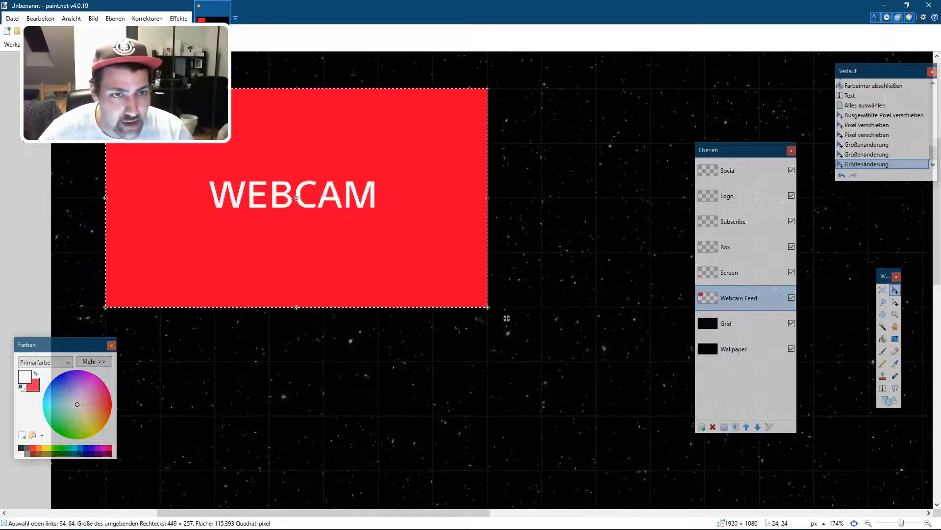
{"action": "left_click", "coordinate": [56, 45]}
- Fill the Screen layer with bright blue and add the white text "SCREEN" at roughly the centre of the canvas
{"action": "scroll", "coordinate": [182, 208], "scroll_direction": "down", "scroll_amount": 3}
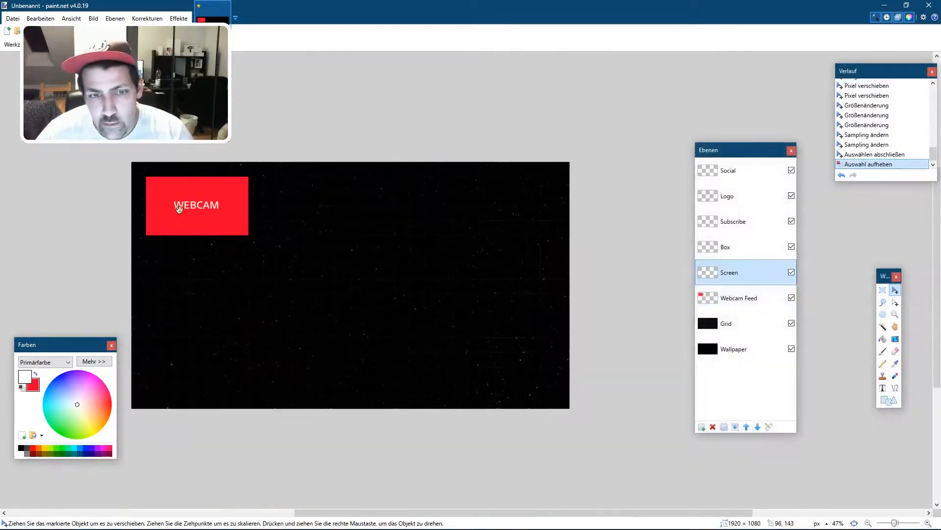
{"action": "scroll", "coordinate": [181, 208], "scroll_direction": "up", "scroll_amount": 2}
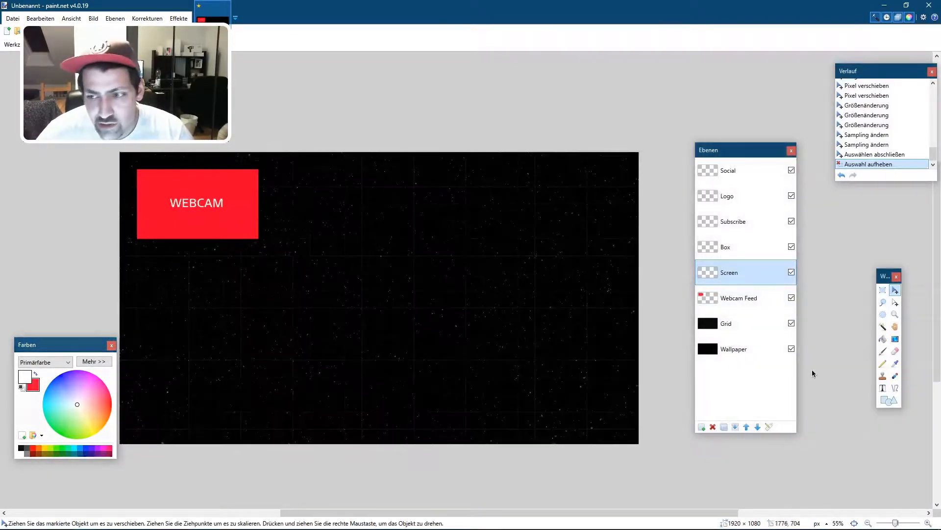
{"action": "key", "text": "f"}
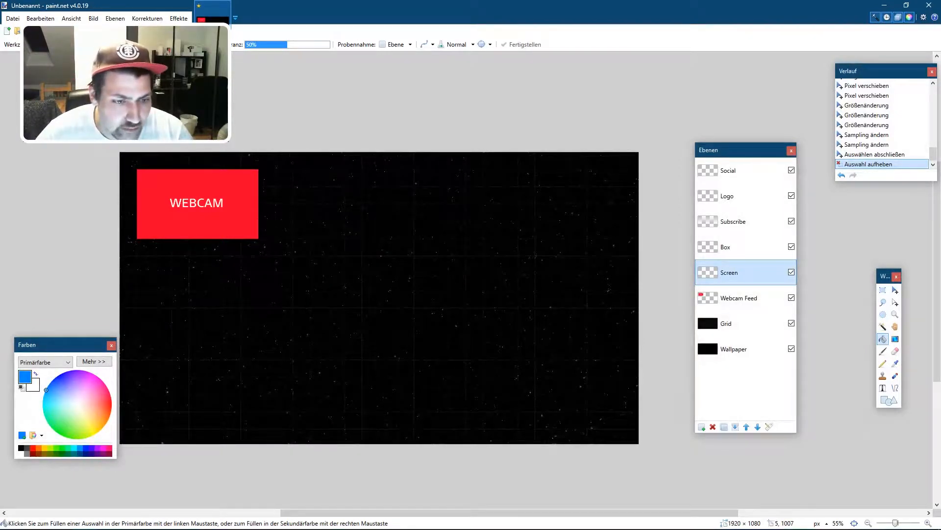
{"action": "left_click", "coordinate": [417, 267]}
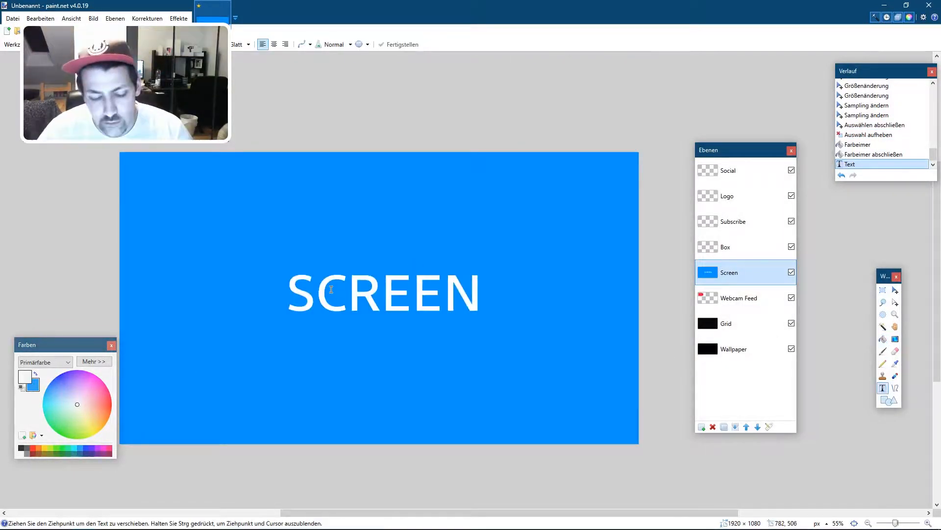
- Select the whole blue SCREEN graphic, align its upper-right corner with the grid intersection near the canvas corner, and scale it to about 1275 × 717 px
{"action": "key", "text": "ctrl+a"}
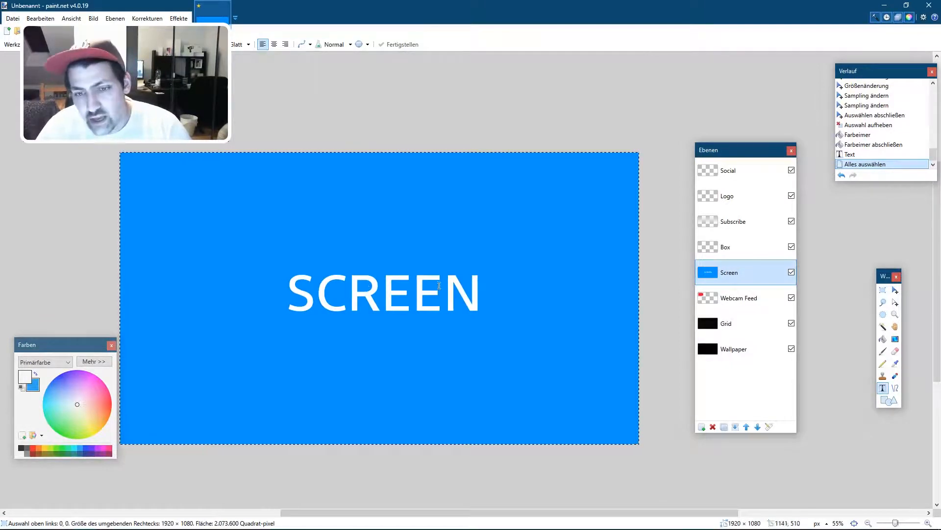
{"action": "key", "text": "m"}
{"action": "scroll", "coordinate": [642, 152], "scroll_direction": "up", "scroll_amount": 5}
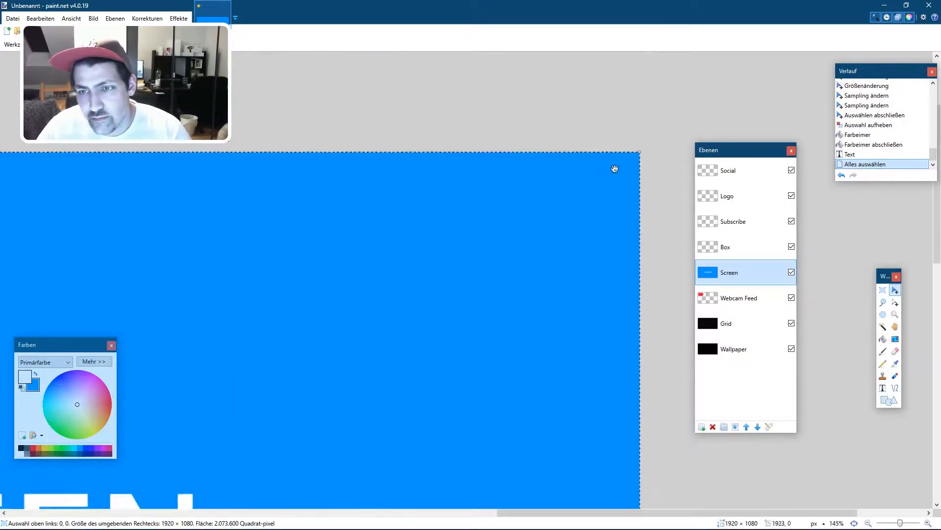
{"action": "scroll", "coordinate": [640, 154], "scroll_direction": "up", "scroll_amount": 8}
{"action": "left_click_drag", "start_coordinate": [605, 162], "coordinate": [412, 358]}
{"action": "left_click_drag", "start_coordinate": [223, 407], "coordinate": [350, 334]}
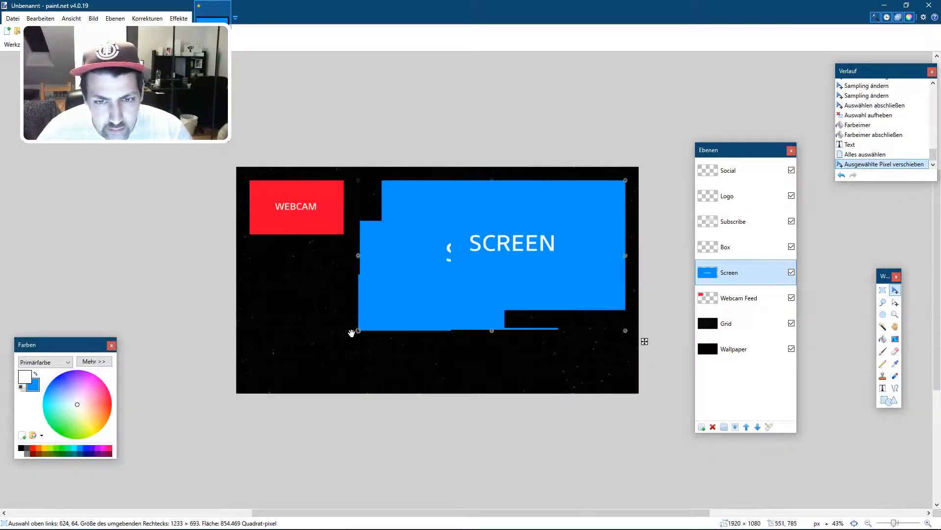
- Resize the SCREEN rectangle from its lower-left corner to 1281 × 720 px, aligning its left edge with the grid line at x 576
{"action": "scroll", "coordinate": [350, 331], "scroll_direction": "up", "scroll_amount": 5}
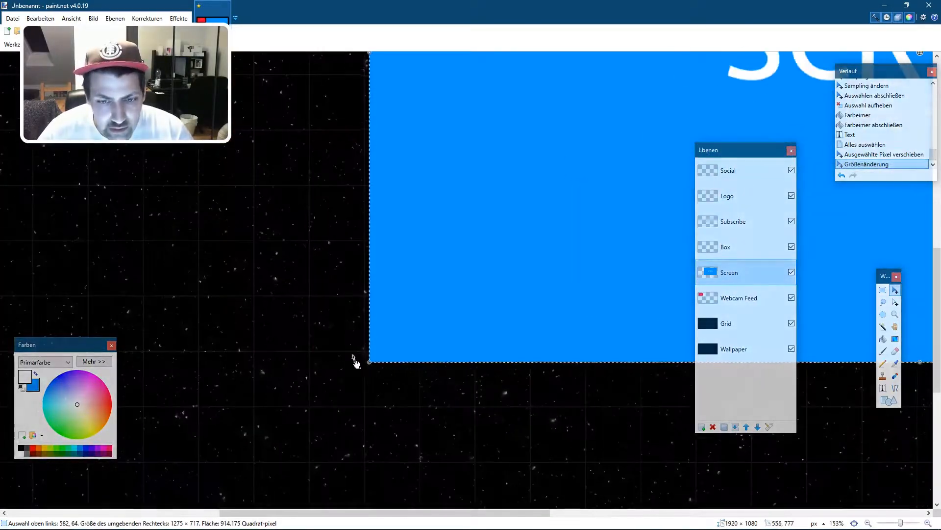
{"action": "scroll", "coordinate": [360, 363], "scroll_direction": "up", "scroll_amount": 4}
{"action": "left_click_drag", "start_coordinate": [374, 362], "coordinate": [359, 369]}
{"action": "scroll", "coordinate": [261, 330], "scroll_direction": "down", "scroll_amount": 1}
{"action": "scroll", "coordinate": [261, 330], "scroll_direction": "down", "scroll_amount": 6}
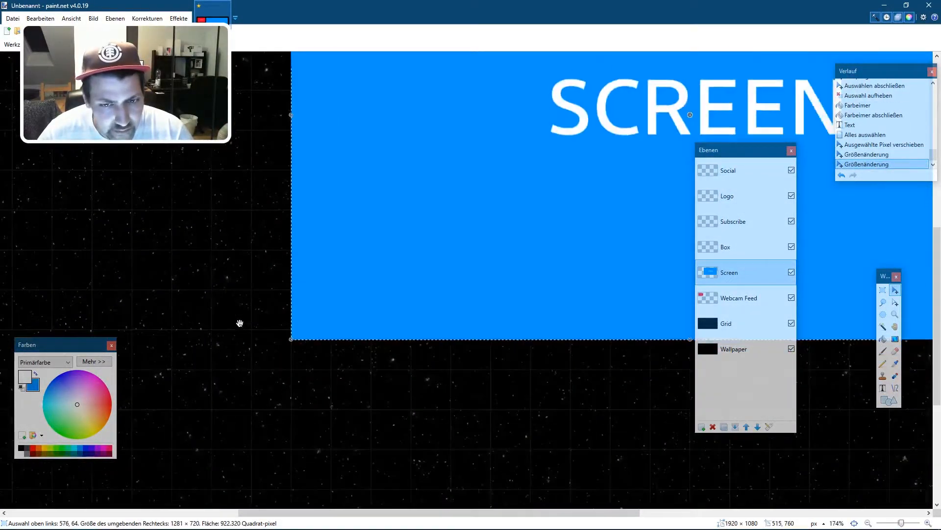
- Shorten the SCREEN rectangle from its lower edge to the nearest grid line for a height of 705 px, and deselect it
{"action": "scroll", "coordinate": [517, 360], "scroll_direction": "up", "scroll_amount": 5}
{"action": "left_click_drag", "start_coordinate": [506, 353], "coordinate": [508, 334]}
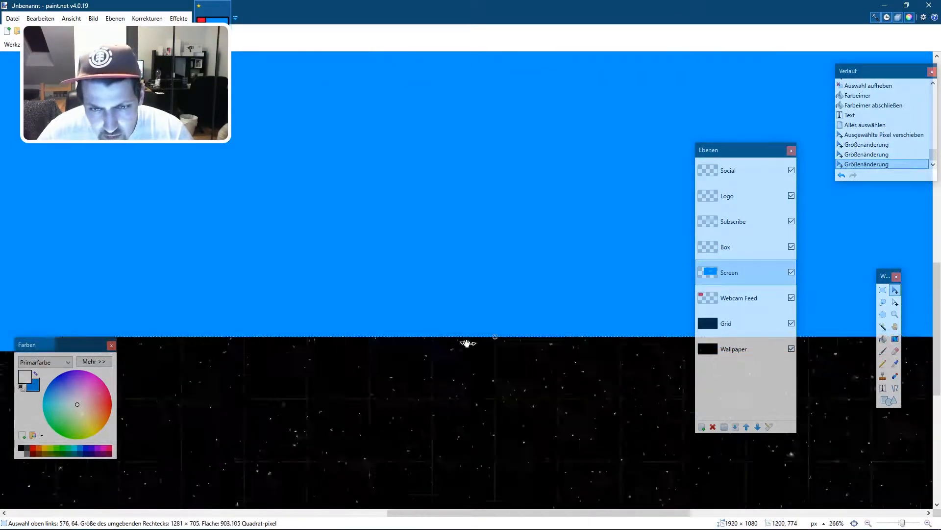
{"action": "scroll", "coordinate": [466, 342], "scroll_direction": "down", "scroll_amount": 7}
{"action": "scroll", "coordinate": [414, 267], "scroll_direction": "up", "scroll_amount": 1}
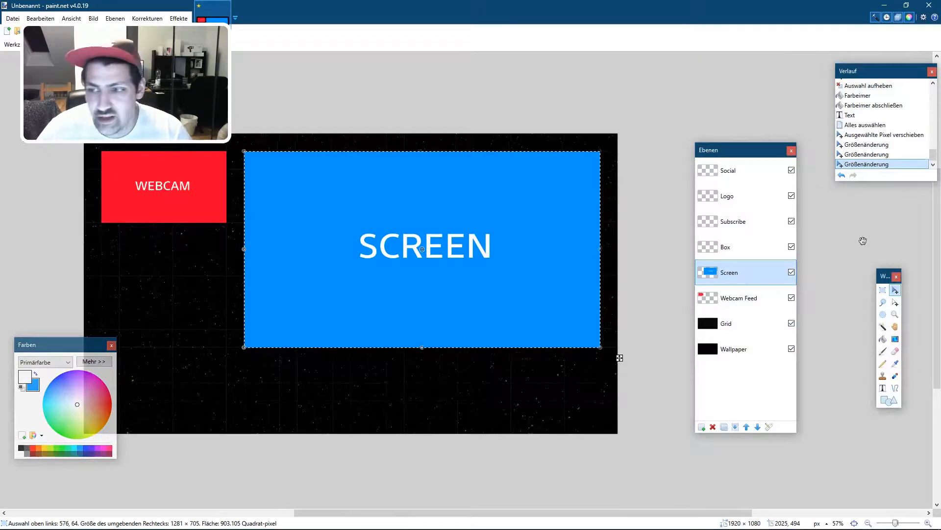
{"action": "left_click", "coordinate": [883, 290]}
{"action": "left_click", "coordinate": [654, 117]}
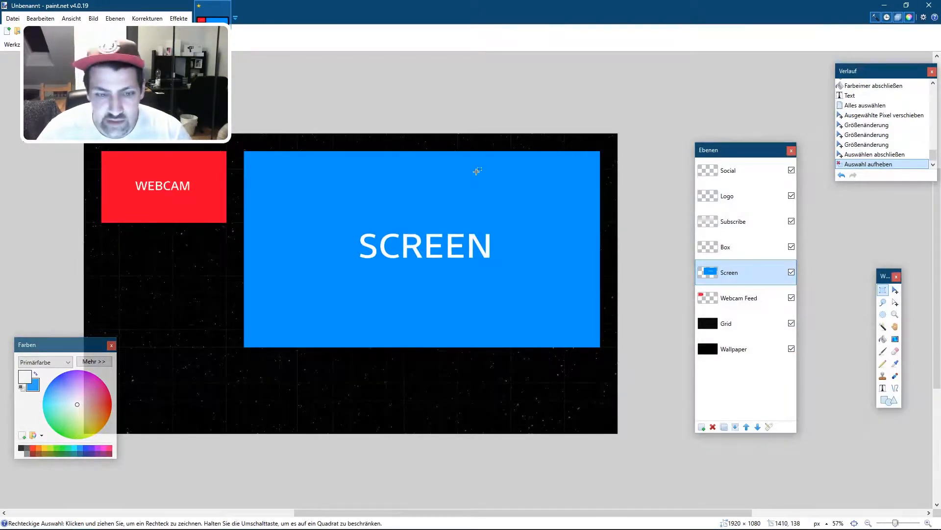
{"action": "scroll", "coordinate": [476, 175], "scroll_direction": "up", "scroll_amount": 1}
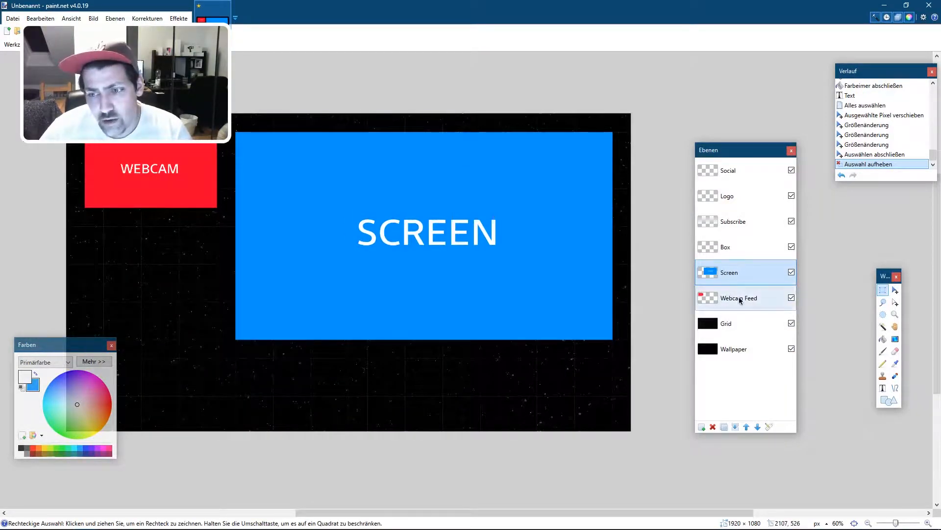
- Fill the Box layer with olive green and add the white text "BOX"
{"action": "left_click", "coordinate": [738, 299]}
{"action": "left_click", "coordinate": [734, 255]}
{"action": "left_click", "coordinate": [883, 339]}
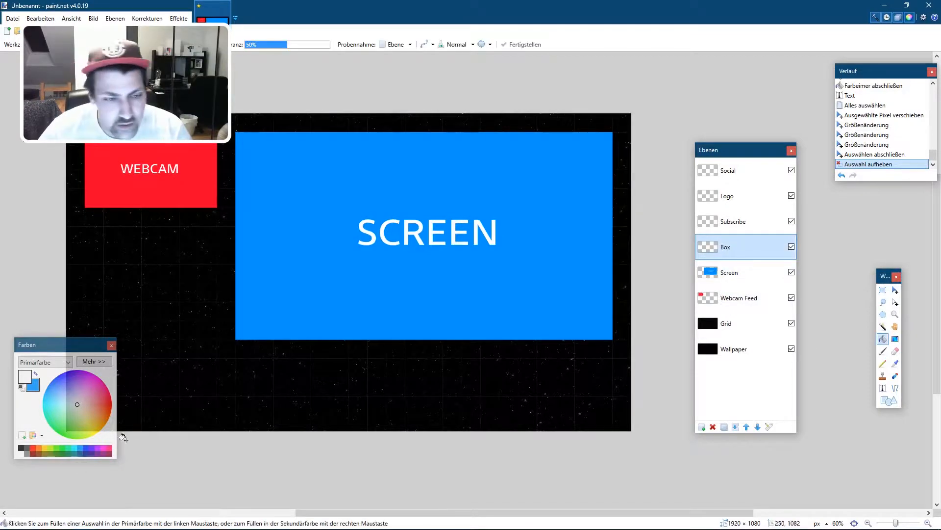
{"action": "left_click", "coordinate": [289, 280]}
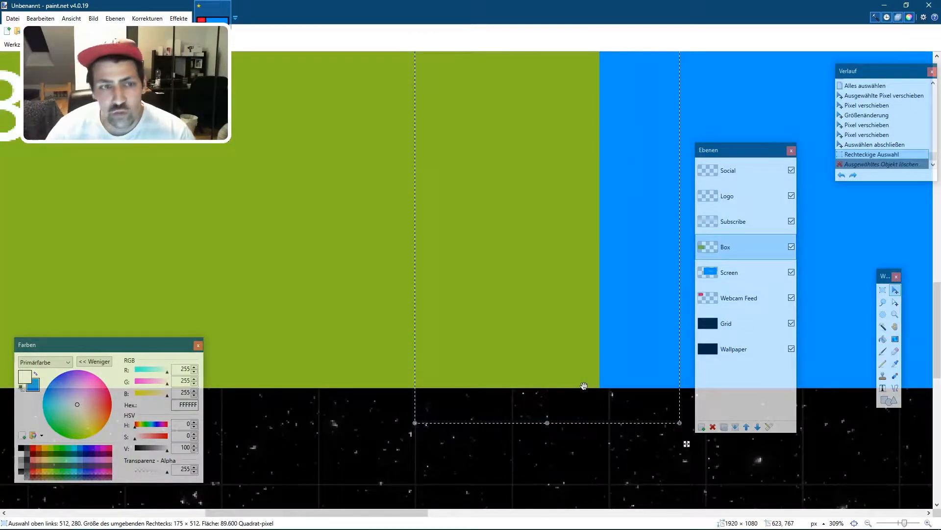
{"action": "key", "text": "ctrl+z"}
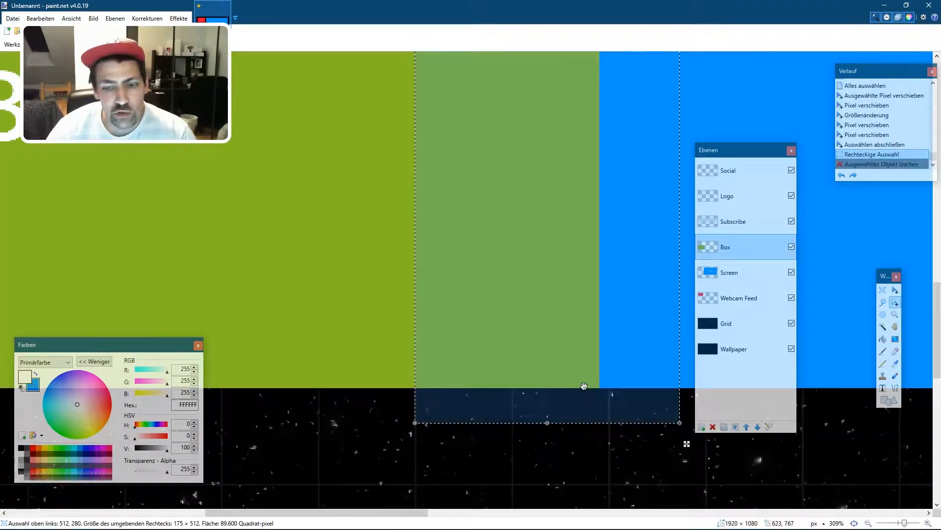
{"action": "key", "text": "m"}
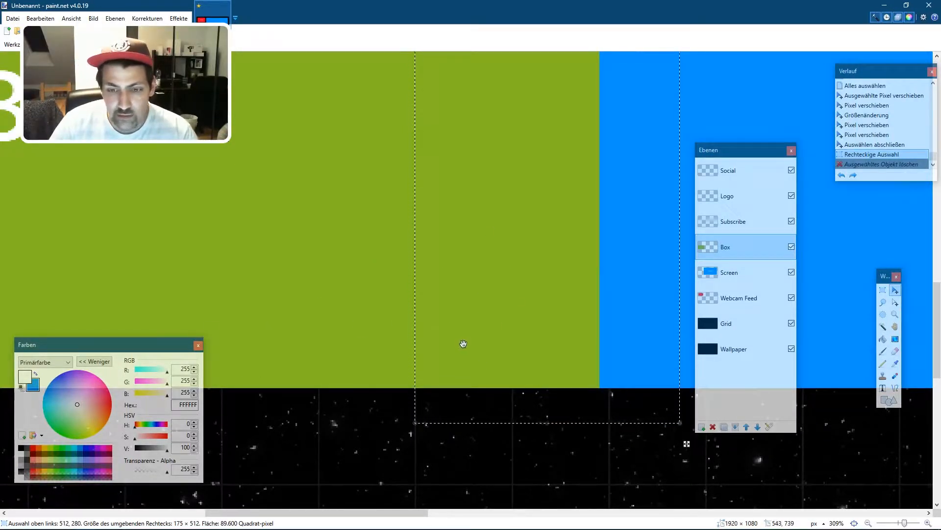
{"action": "left_click_drag", "start_coordinate": [459, 339], "coordinate": [496, 348]}
{"action": "key", "text": "ctrl+z"}
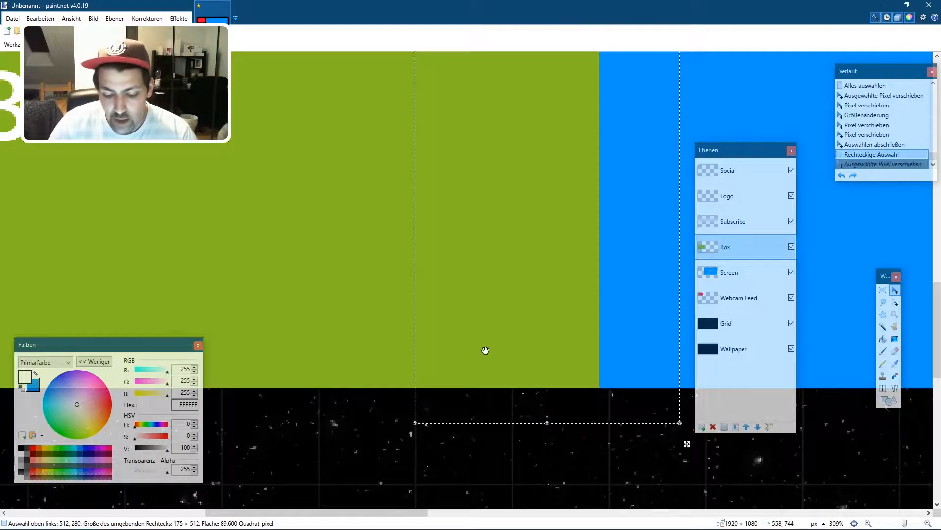
- Shift the selection outline to 513, 279 without moving pixels, and delete the part of the BOX rectangle overlapping the gap and the SCREEN rectangle
{"action": "key", "text": "m"}
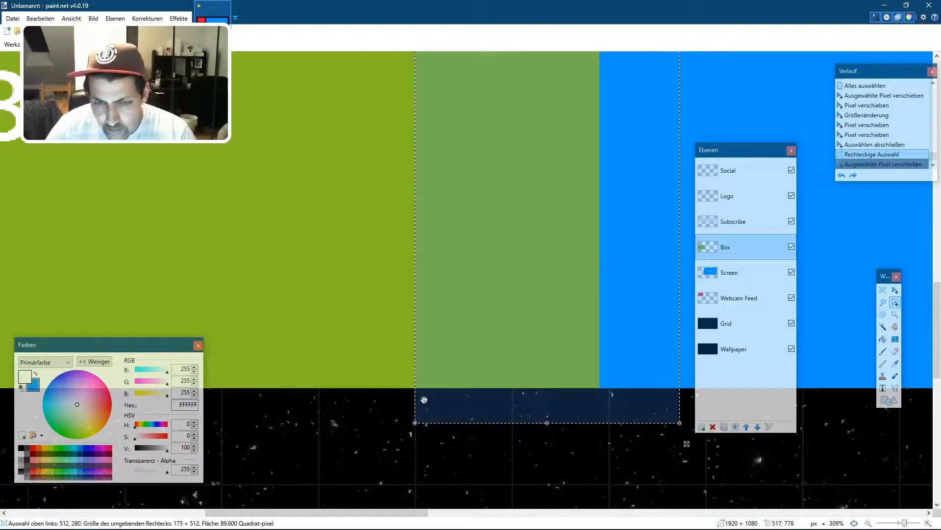
{"action": "mouse_move", "coordinate": [436, 381]}
{"action": "left_mouse_down"}
{"action": "mouse_move", "coordinate": [456, 353]}
{"action": "mouse_move", "coordinate": [438, 379]}
{"action": "left_mouse_up"}
{"action": "scroll", "coordinate": [438, 379], "scroll_direction": "down", "scroll_amount": 3}
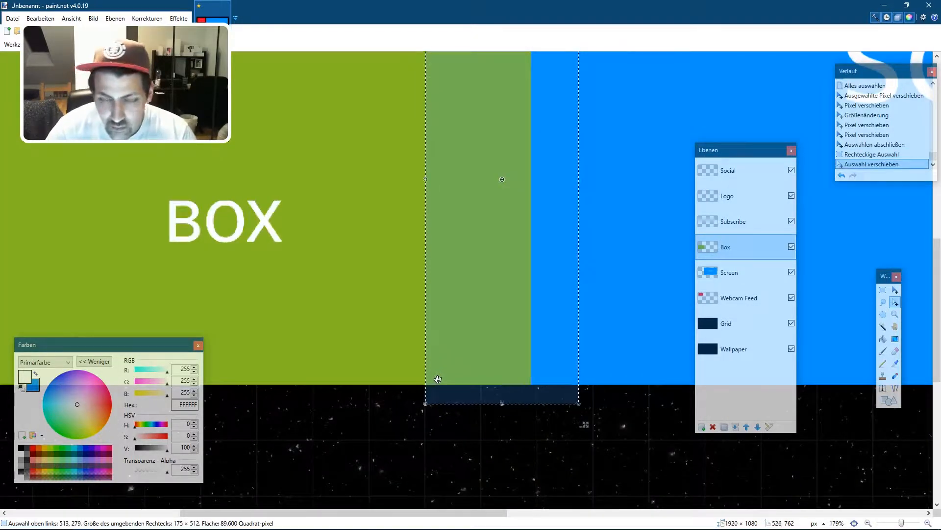
{"action": "key", "text": "Delete"}
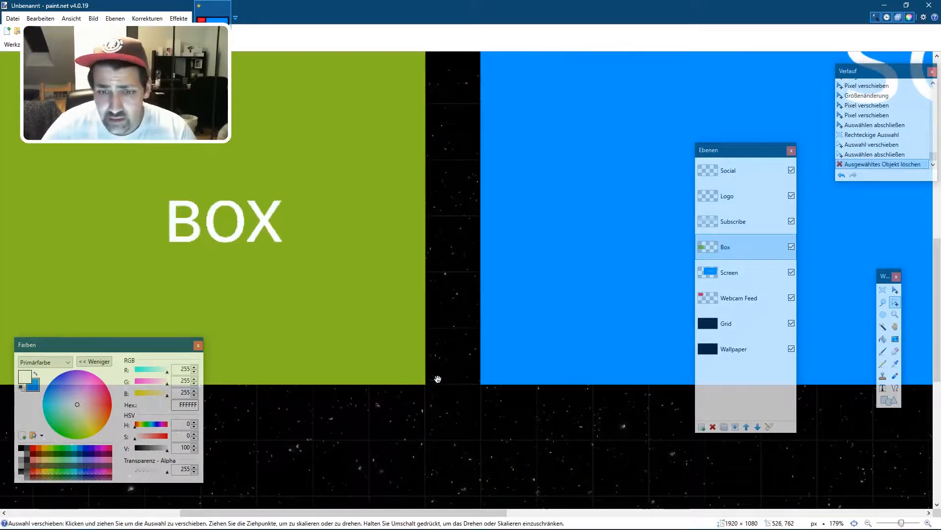
- Select the excess strip along the BOX rectangle's left side and delete it so the edge lines up with the WEBCAM rectangle
{"action": "left_click", "coordinate": [884, 290]}
{"action": "scroll", "coordinate": [393, 247], "scroll_direction": "down", "scroll_amount": 2}
{"action": "scroll", "coordinate": [229, 155], "scroll_direction": "up", "scroll_amount": 5}
{"action": "left_click_drag", "start_coordinate": [230, 154], "coordinate": [84, 471]}
{"action": "key", "text": "Delete"}
{"action": "scroll", "coordinate": [251, 255], "scroll_direction": "down", "scroll_amount": 6}
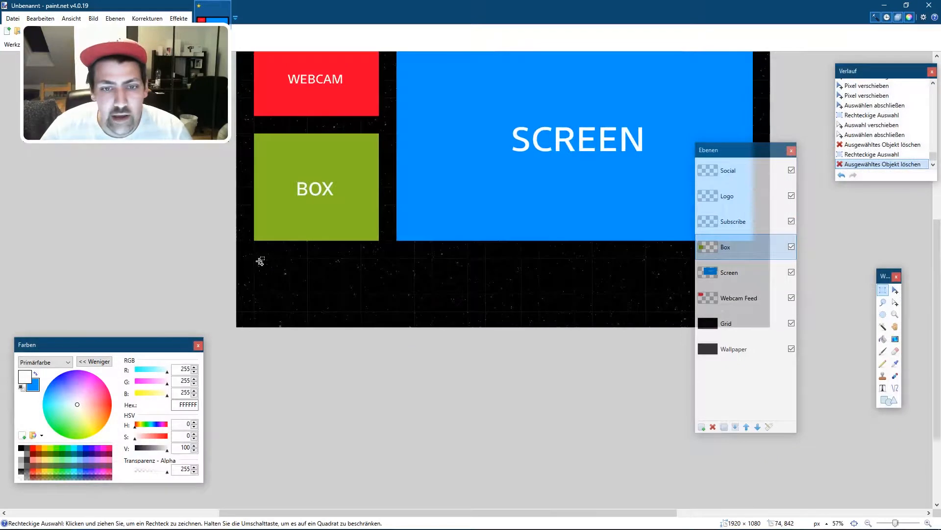
{"action": "scroll", "coordinate": [260, 261], "scroll_direction": "down", "scroll_amount": 3}
{"action": "scroll", "coordinate": [363, 176], "scroll_direction": "up", "scroll_amount": 3}
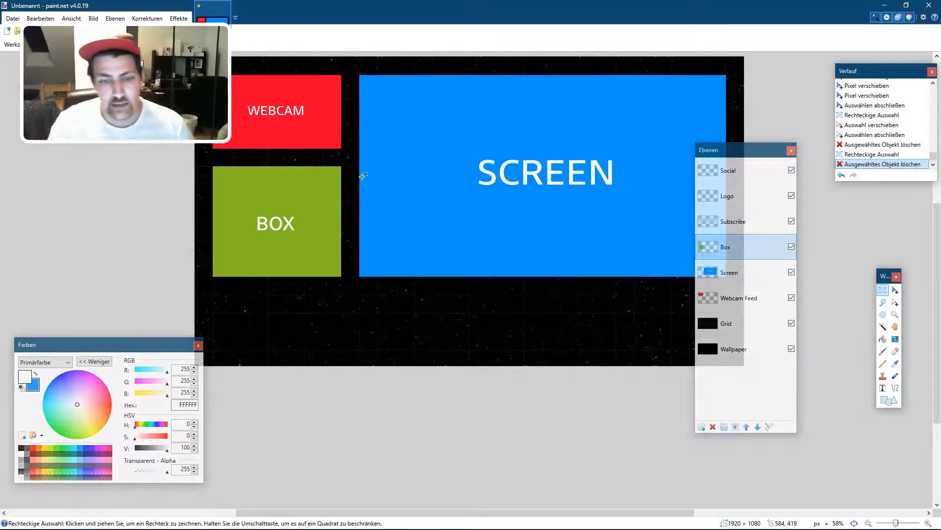
{"action": "left_click_drag", "start_coordinate": [342, 294], "coordinate": [212, 352]}
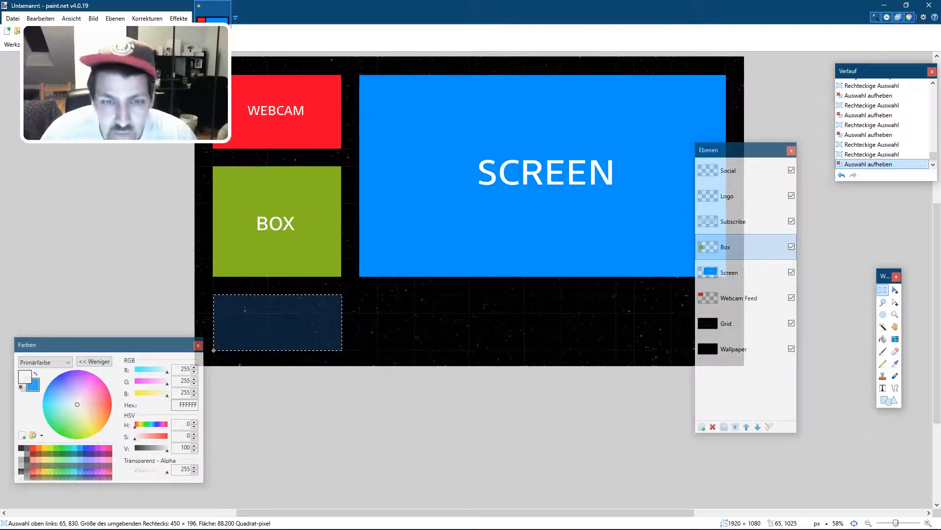
{"action": "left_click_drag", "start_coordinate": [214, 350], "coordinate": [214, 350]}
{"action": "left_click", "coordinate": [253, 327]}
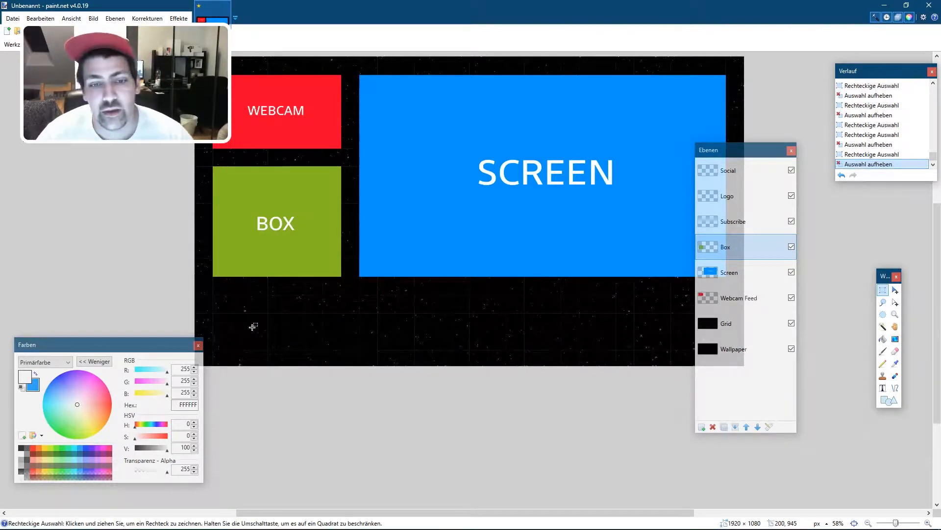
- Create a bright green placeholder on the Subscribe layer directly below the BOX rectangle, with the white text "SUB"
{"action": "left_click", "coordinate": [731, 222]}
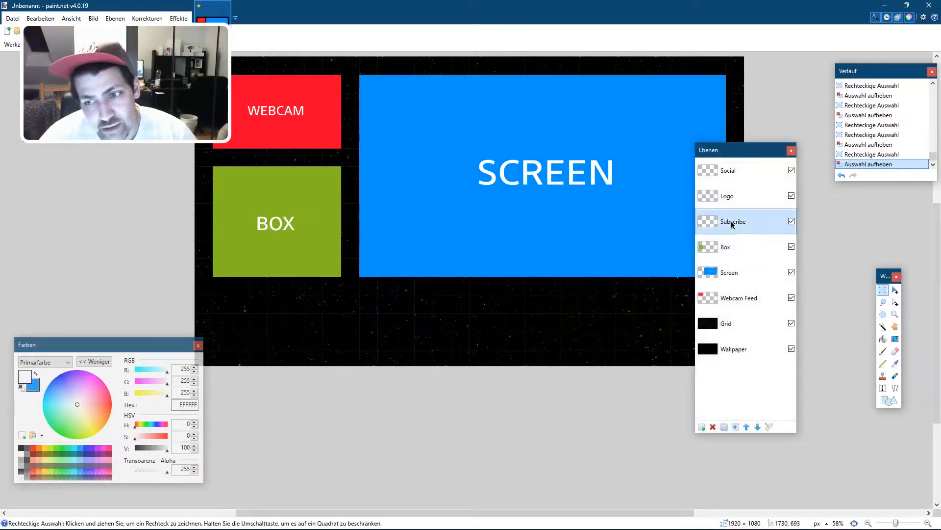
{"action": "left_click", "coordinate": [883, 339]}
{"action": "mouse_move", "coordinate": [63, 411]}
{"action": "left_mouse_down"}
{"action": "mouse_move", "coordinate": [58, 403]}
{"action": "mouse_move", "coordinate": [55, 431]}
{"action": "left_mouse_up"}
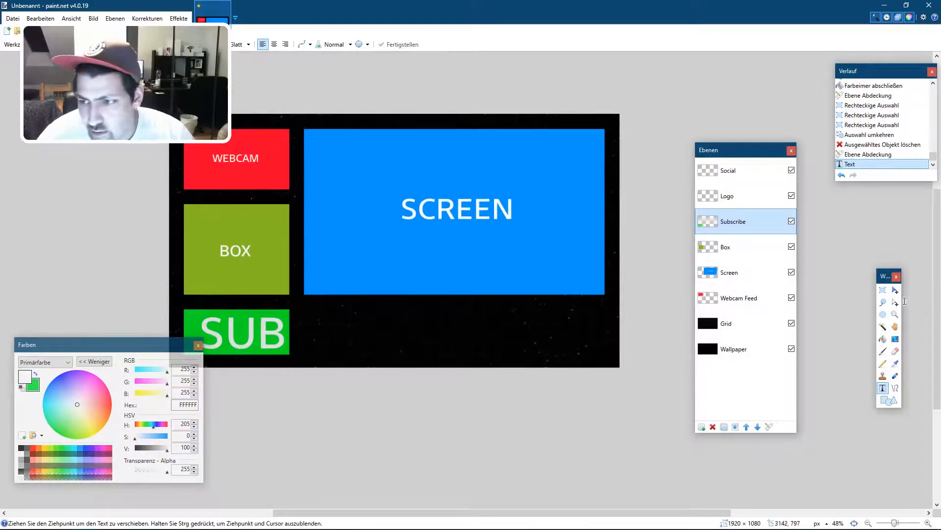
{"action": "left_click", "coordinate": [882, 293]}
{"action": "left_click", "coordinate": [739, 197]}
{"action": "scroll", "coordinate": [313, 353], "scroll_direction": "up", "scroll_amount": 3}
{"action": "scroll", "coordinate": [303, 314], "scroll_direction": "down", "scroll_amount": 4}
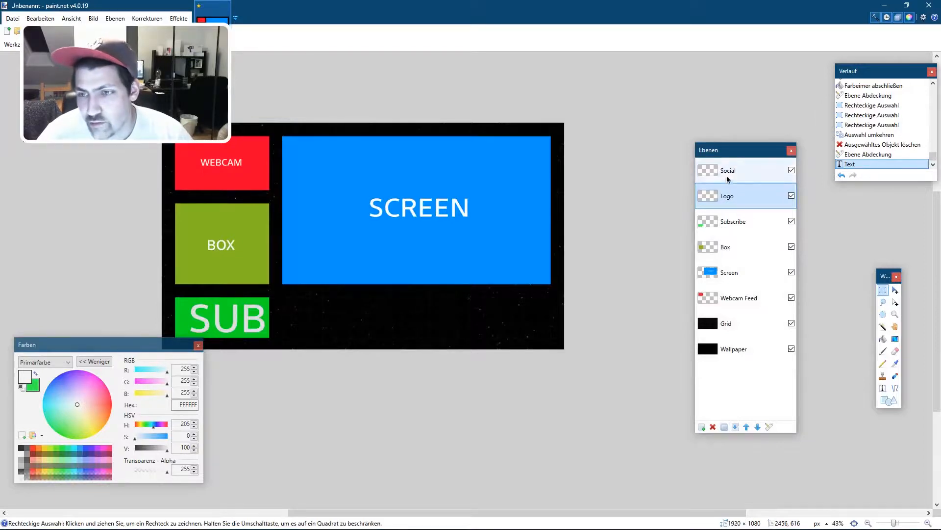
{"action": "scroll", "coordinate": [554, 310], "scroll_direction": "up", "scroll_amount": 2}
{"action": "scroll", "coordinate": [554, 310], "scroll_direction": "down", "scroll_amount": 1}
{"action": "scroll", "coordinate": [201, 267], "scroll_direction": "up", "scroll_amount": 3}
{"action": "scroll", "coordinate": [201, 267], "scroll_direction": "up", "scroll_amount": 2}
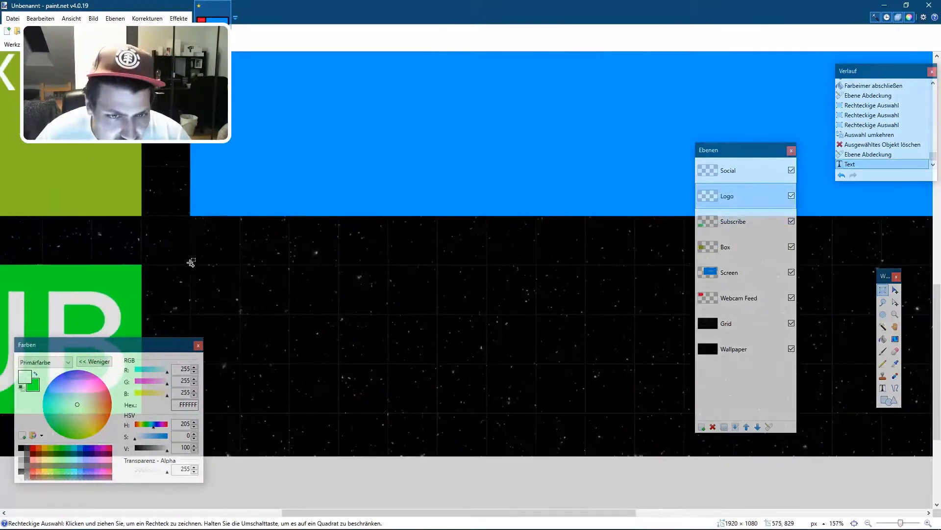
{"action": "scroll", "coordinate": [273, 347], "scroll_direction": "down", "scroll_amount": 6}
{"action": "left_click_drag", "start_coordinate": [191, 265], "coordinate": [527, 366]}
{"action": "scroll", "coordinate": [490, 364], "scroll_direction": "up", "scroll_amount": 2}
{"action": "scroll", "coordinate": [545, 368], "scroll_direction": "up", "scroll_amount": 4}
{"action": "left_click", "coordinate": [545, 318]}
{"action": "scroll", "coordinate": [544, 318], "scroll_direction": "down", "scroll_amount": 5}
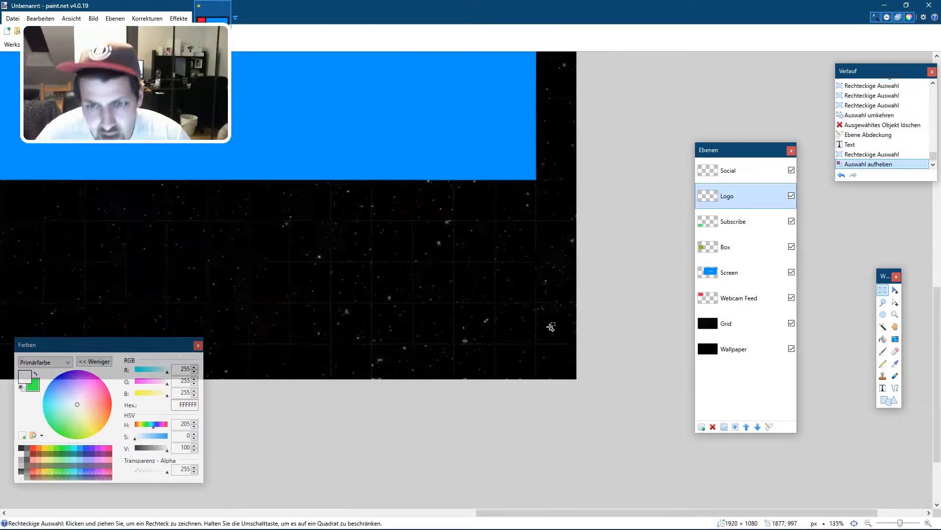
{"action": "left_click", "coordinate": [762, 326]}
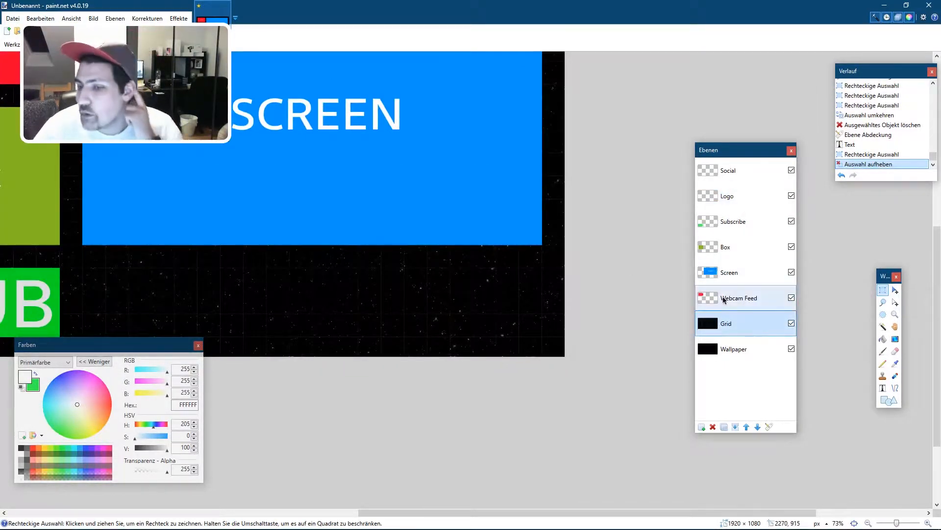
{"action": "left_click", "coordinate": [735, 278]}
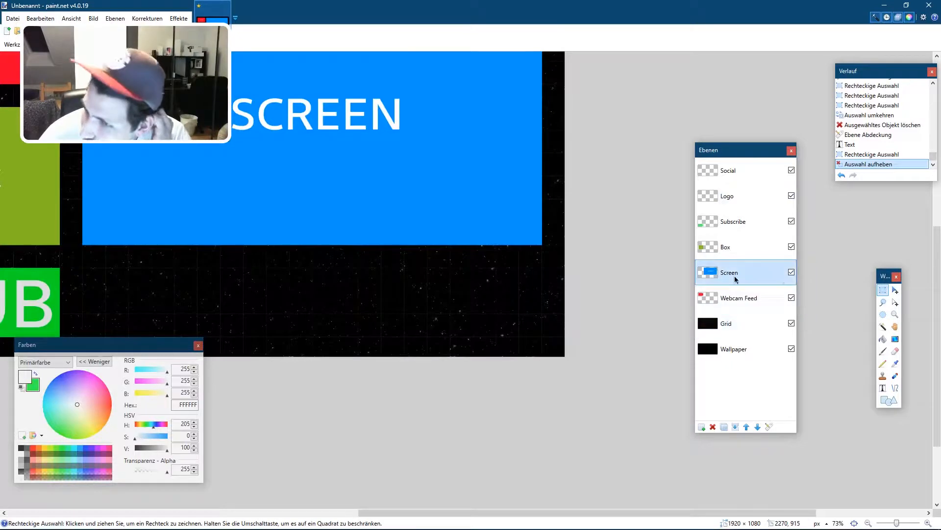
{"action": "left_click", "coordinate": [792, 274]}
{"action": "left_click", "coordinate": [791, 273]}
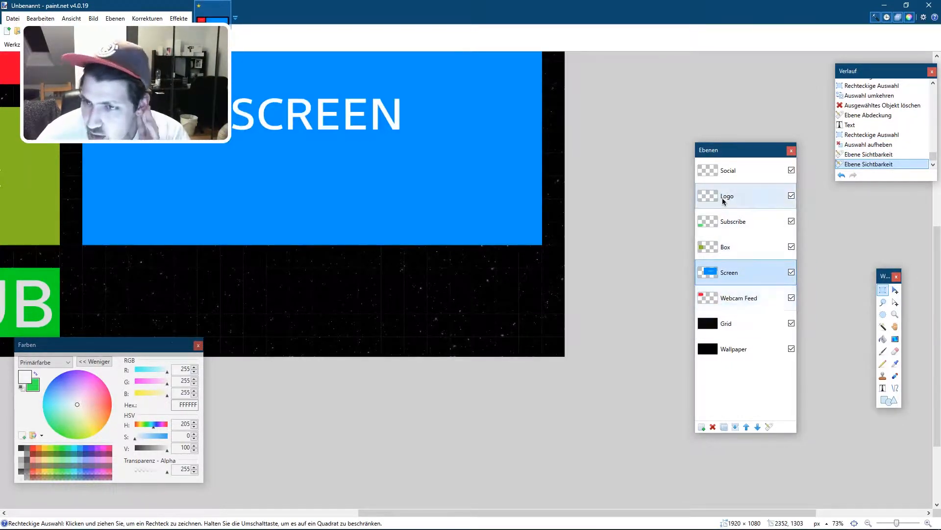
- Merge the layers from Social down through Webcam Feed into a single layer and rename it Boxes
{"action": "left_click", "coordinate": [734, 168]}
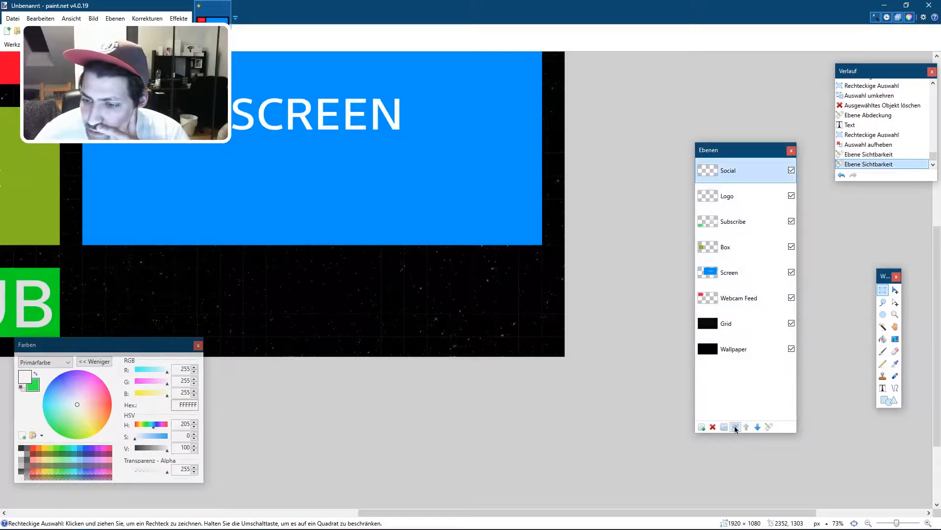
{"action": "left_click", "coordinate": [735, 427]}
{"action": "left_click", "coordinate": [735, 427]}
{"action": "left_click", "coordinate": [735, 427]}
{"action": "left_click", "coordinate": [736, 427]}
{"action": "left_click", "coordinate": [735, 427]}
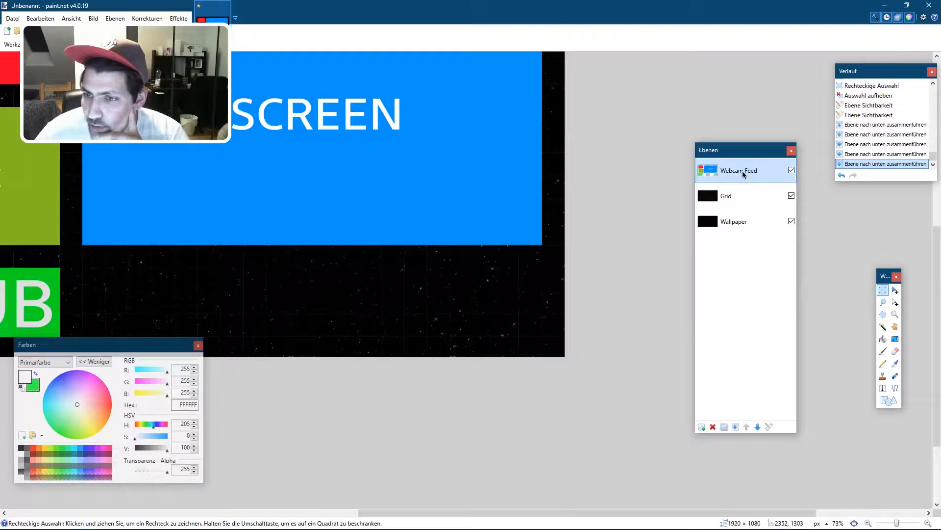
{"action": "double_click", "coordinate": [742, 170]}
{"action": "type", "text": "Boxes"}
{"action": "key", "text": "Return"}
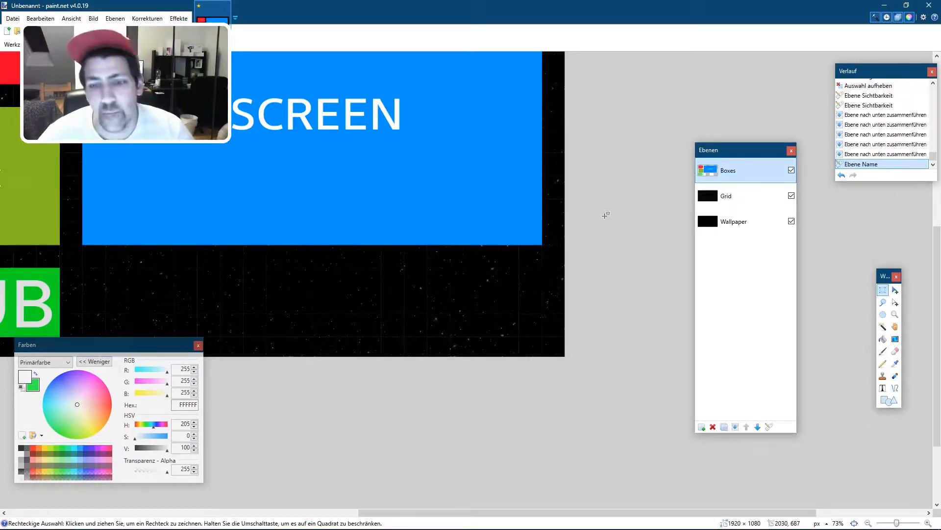
- Hide the Grid layer and set the Boxes layer's blend mode to Leuchten
{"action": "scroll", "coordinate": [416, 225], "scroll_direction": "up", "scroll_amount": 1}
{"action": "scroll", "coordinate": [422, 232], "scroll_direction": "down", "scroll_amount": 9}
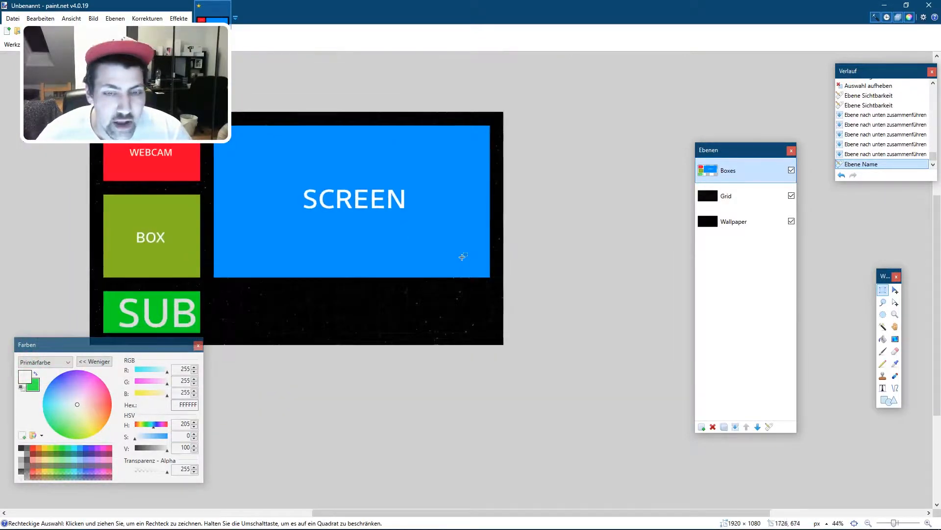
{"action": "scroll", "coordinate": [174, 181], "scroll_direction": "up", "scroll_amount": 8}
{"action": "scroll", "coordinate": [242, 203], "scroll_direction": "up", "scroll_amount": 1}
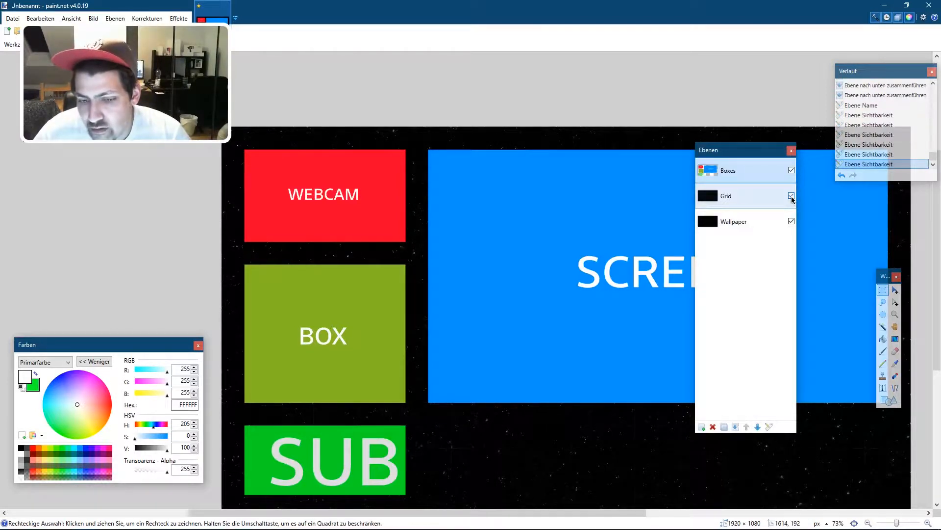
{"action": "left_click", "coordinate": [791, 196]}
{"action": "double_click", "coordinate": [734, 171]}
{"action": "left_click", "coordinate": [451, 275]}
{"action": "left_click", "coordinate": [451, 275]}
{"action": "scroll", "coordinate": [452, 275], "scroll_direction": "down", "scroll_amount": 3}
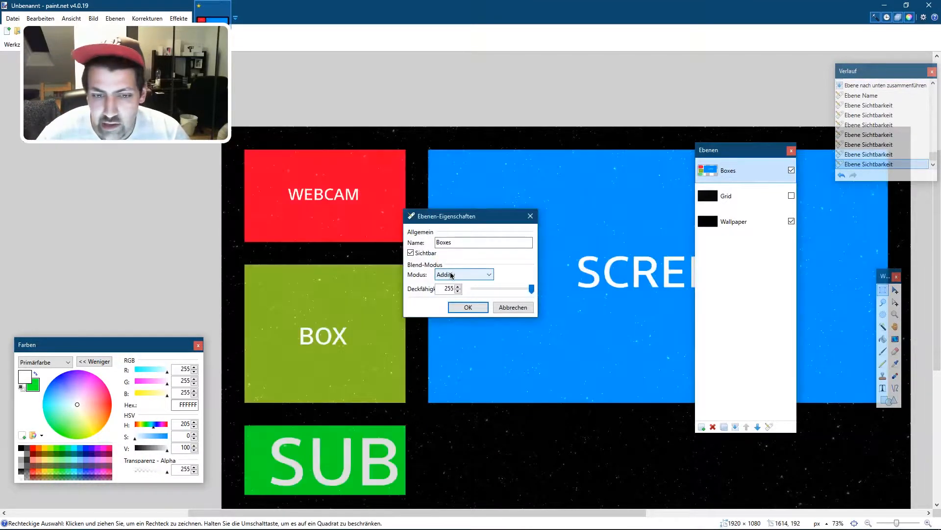
{"action": "scroll", "coordinate": [451, 276], "scroll_direction": "down", "scroll_amount": 1}
{"action": "scroll", "coordinate": [451, 275], "scroll_direction": "down", "scroll_amount": 1}
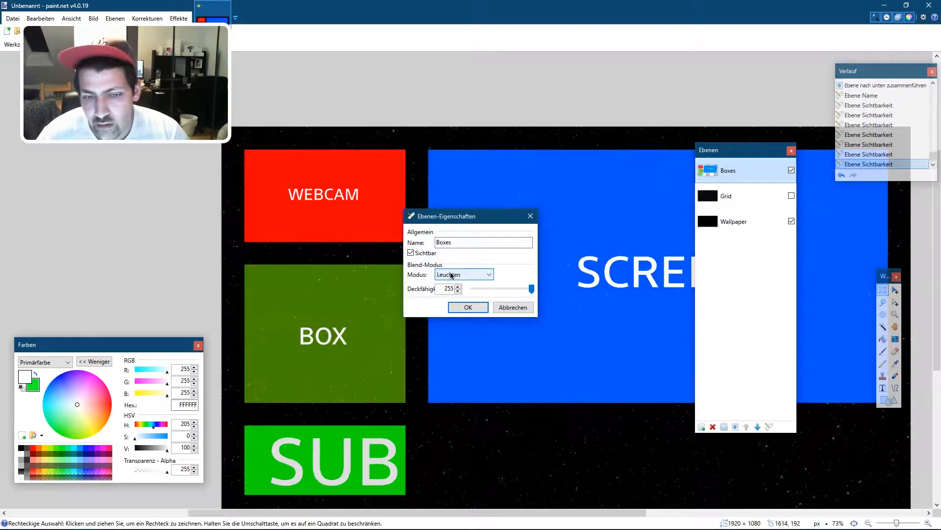
- Lower the Boxes layer's opacity to 63, apply the layer properties, and show the Grid layer again
{"action": "left_click", "coordinate": [481, 290]}
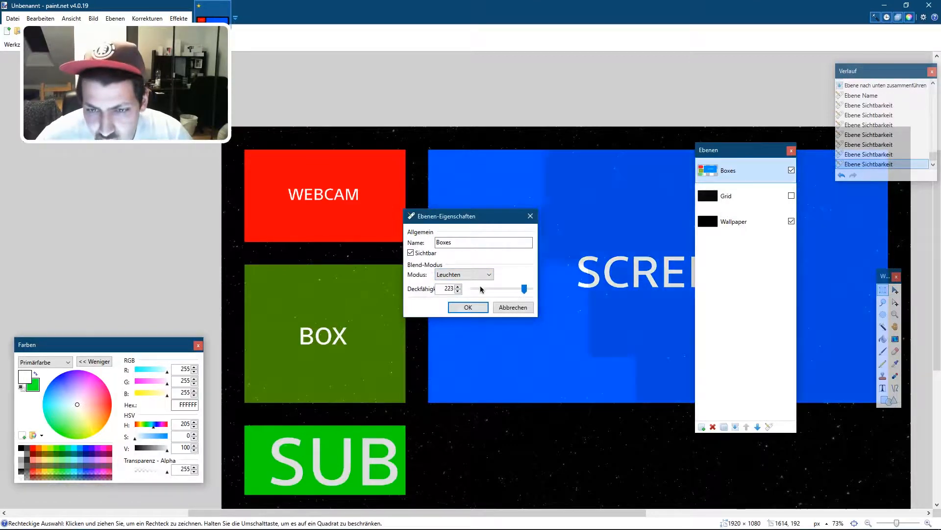
{"action": "left_click", "coordinate": [481, 289]}
{"action": "left_click", "coordinate": [481, 289]}
{"action": "left_click", "coordinate": [482, 290]}
{"action": "left_click", "coordinate": [481, 289]}
{"action": "left_click", "coordinate": [481, 289]}
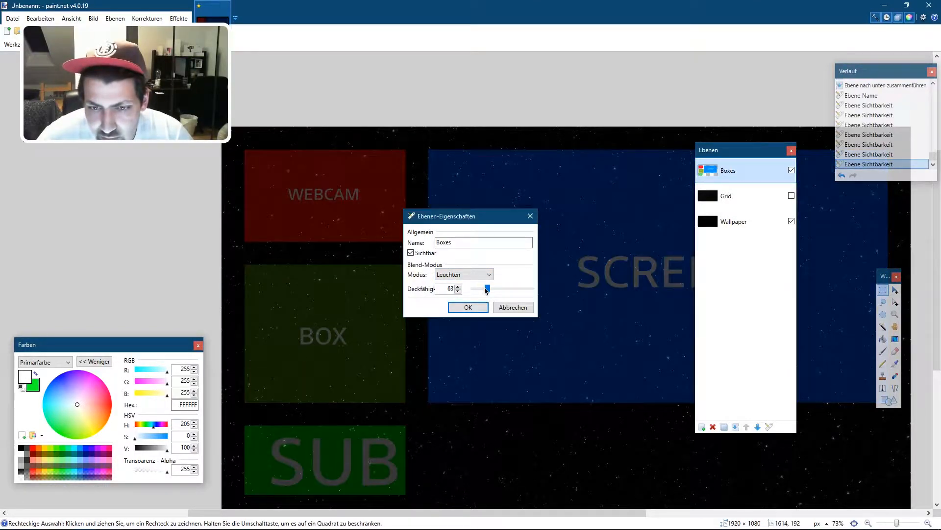
{"action": "left_click", "coordinate": [469, 307]}
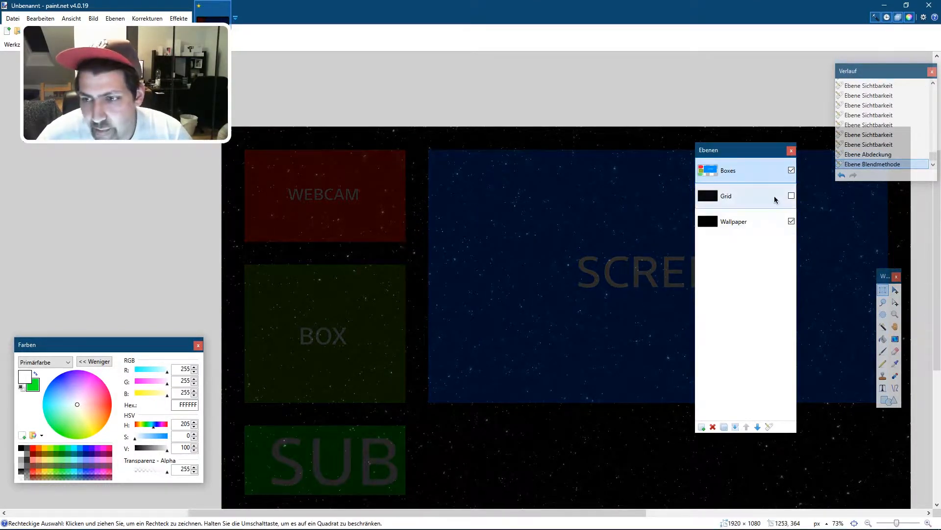
{"action": "left_click", "coordinate": [791, 196]}
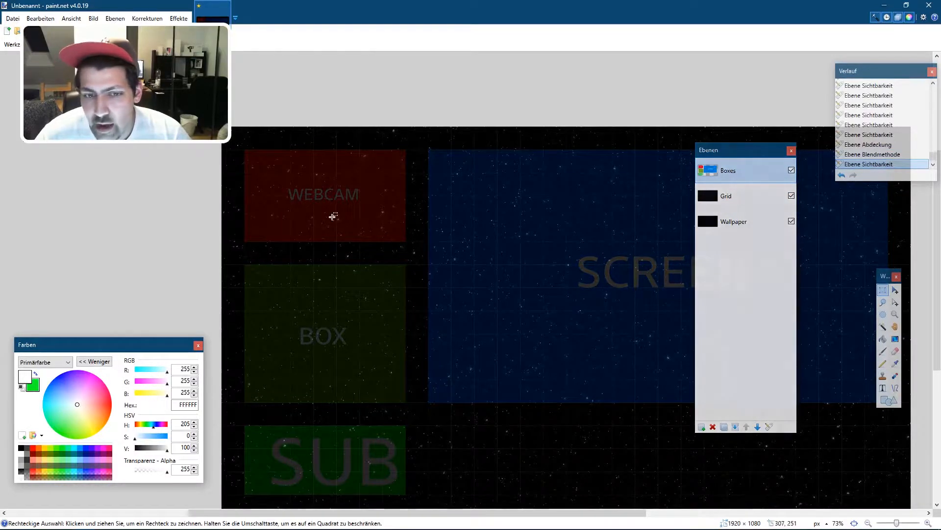
{"action": "scroll", "coordinate": [269, 230], "scroll_direction": "down", "scroll_amount": 4, "text": "ctrl"}
{"action": "scroll", "coordinate": [301, 258], "scroll_direction": "up", "scroll_amount": 4, "text": "ctrl"}
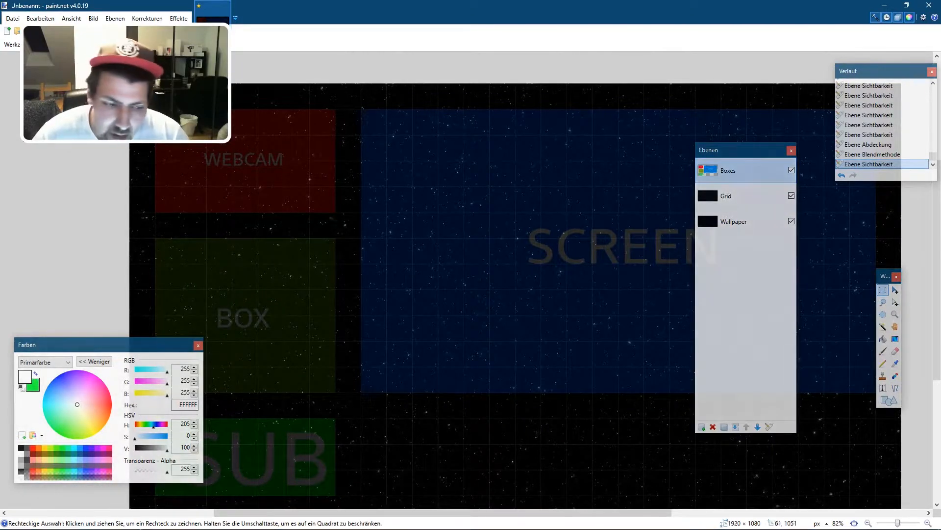
{"action": "mouse_move", "coordinate": [68, 516]}
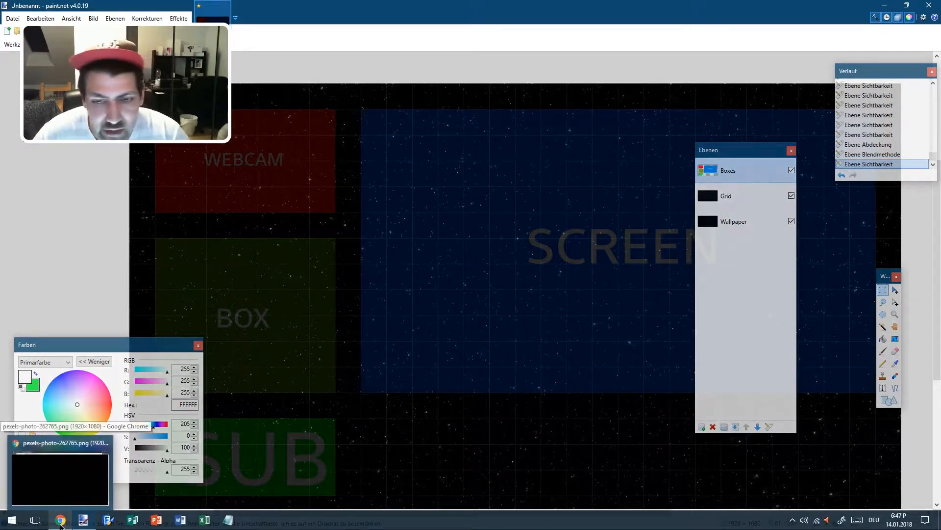
{"action": "left_click", "coordinate": [580, 234]}
{"action": "scroll", "coordinate": [380, 108], "scroll_direction": "up", "scroll_amount": 5}
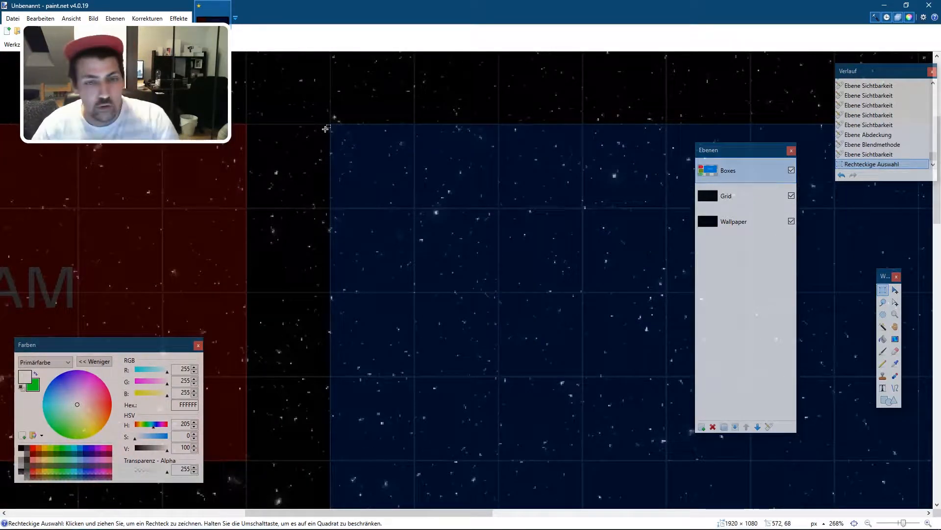
{"action": "scroll", "coordinate": [381, 211], "scroll_direction": "down", "scroll_amount": 6}
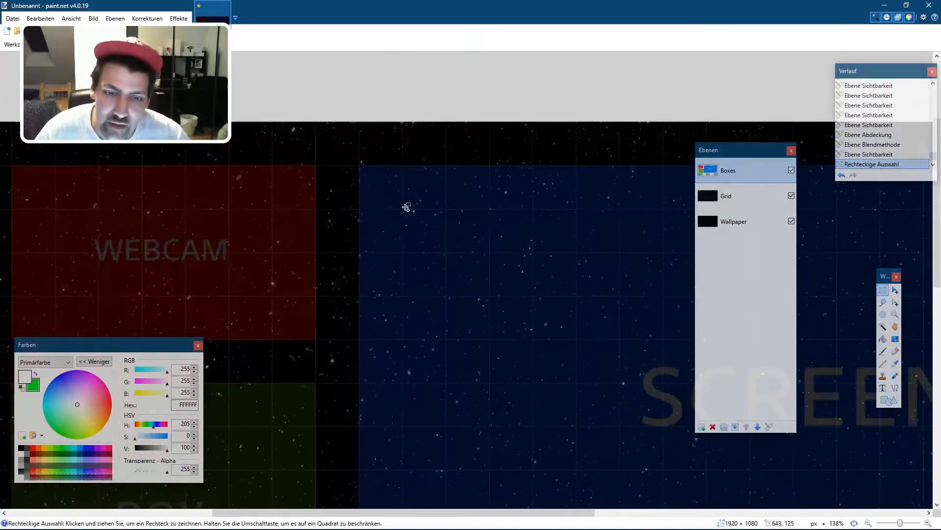
{"action": "scroll", "coordinate": [457, 229], "scroll_direction": "up", "scroll_amount": 3}
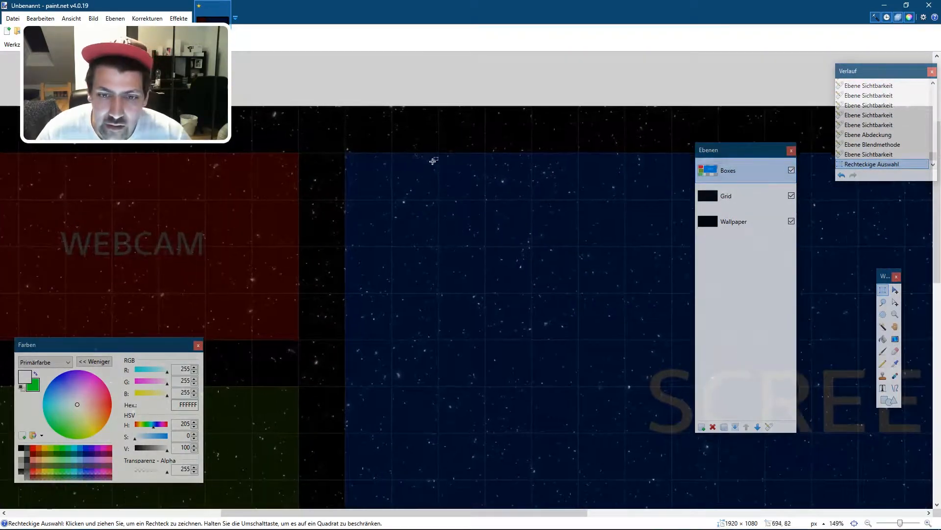
{"action": "left_click", "coordinate": [400, 378]}
{"action": "scroll", "coordinate": [402, 367], "scroll_direction": "down", "scroll_amount": 4}
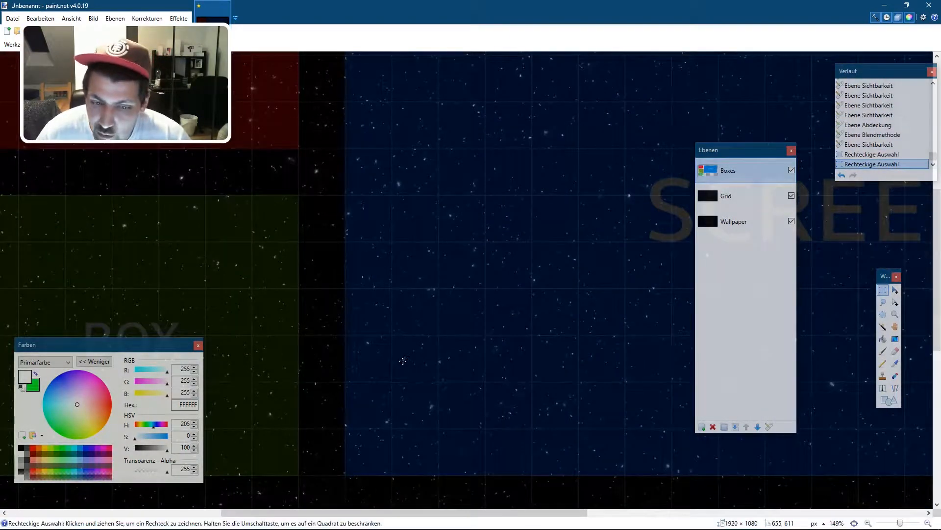
{"action": "left_click", "coordinate": [355, 348]}
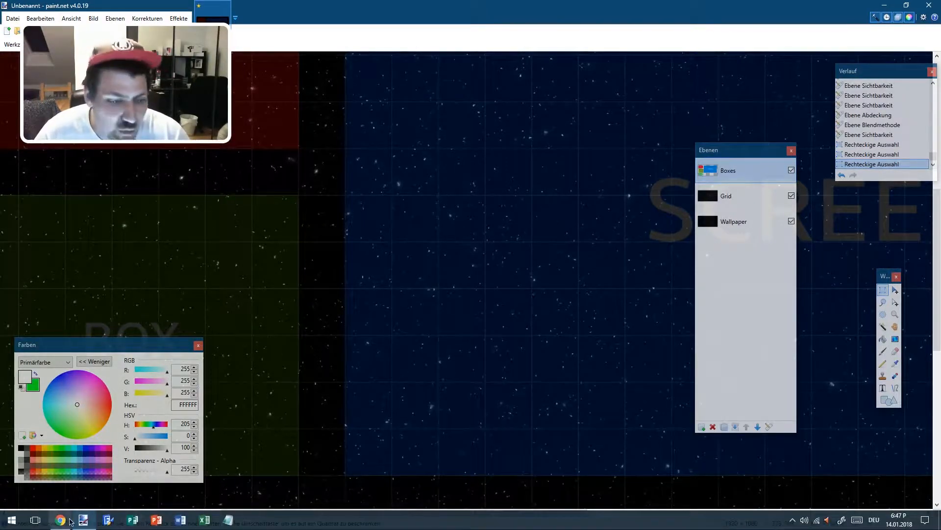
{"action": "scroll", "coordinate": [422, 305], "scroll_direction": "down", "scroll_amount": 5}
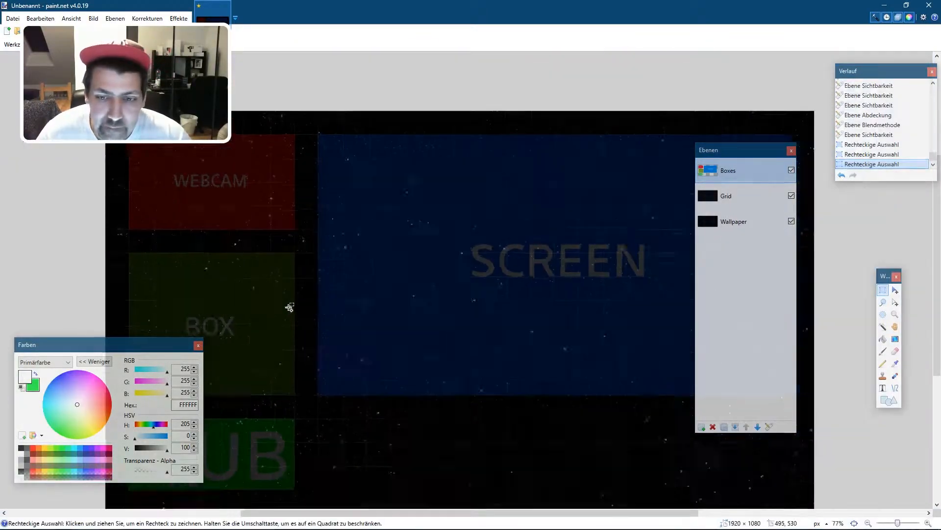
{"action": "scroll", "coordinate": [363, 297], "scroll_direction": "up", "scroll_amount": 1}
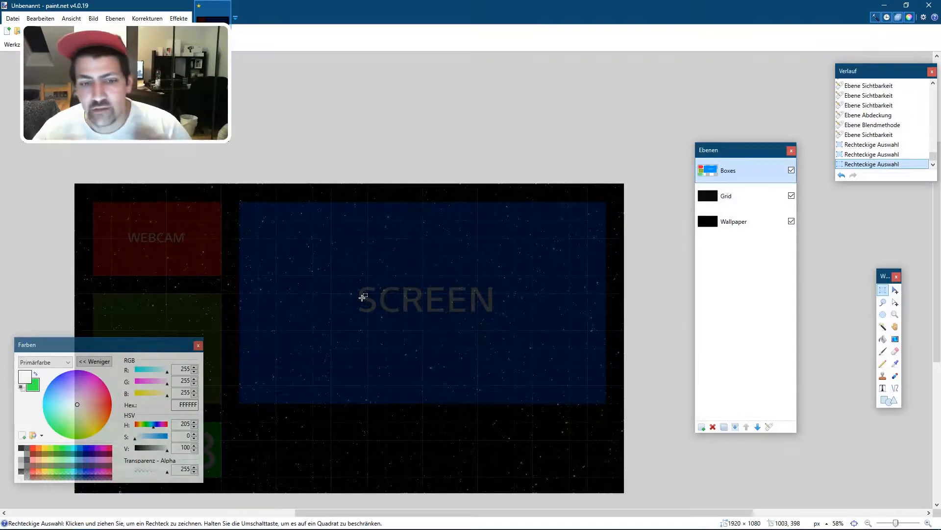
- On the Wallpaper layer, select a circle of about 65 × 65 px in the SCREEN rectangle's upper-left corner grid cell and delete its contents
{"action": "left_click", "coordinate": [734, 186]}
{"action": "left_click", "coordinate": [734, 220]}
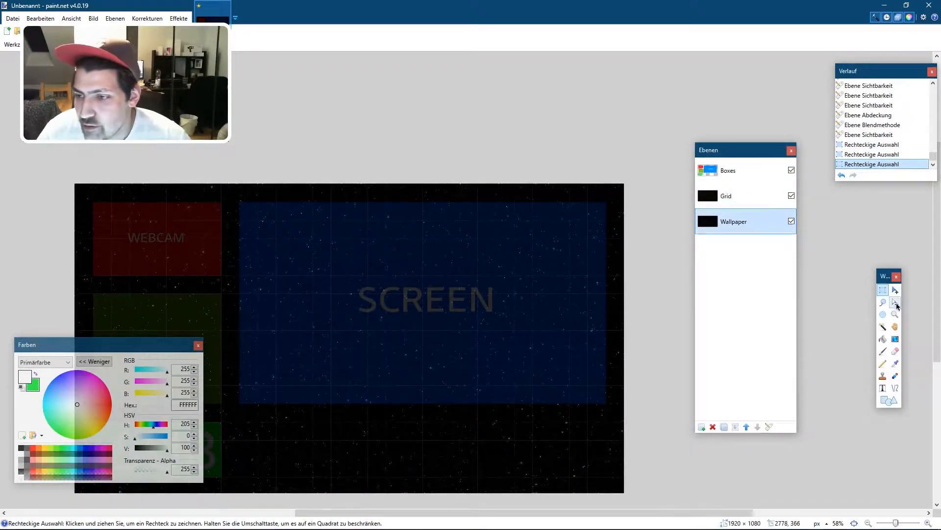
{"action": "left_click", "coordinate": [891, 401]}
{"action": "left_click", "coordinate": [883, 292]}
{"action": "scroll", "coordinate": [255, 197], "scroll_direction": "up", "scroll_amount": 3}
{"action": "scroll", "coordinate": [224, 216], "scroll_direction": "down", "scroll_amount": 1}
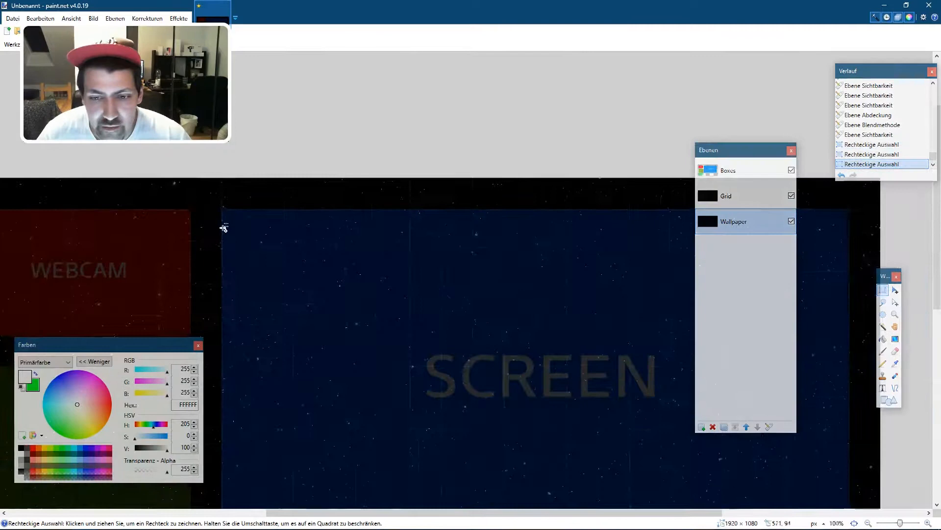
{"action": "scroll", "coordinate": [224, 227], "scroll_direction": "down", "scroll_amount": 2}
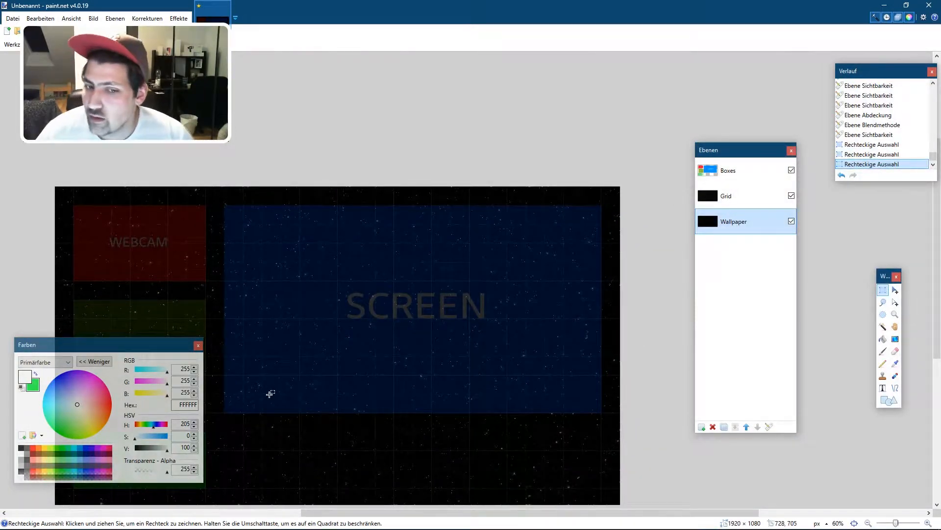
{"action": "left_click", "coordinate": [891, 401]}
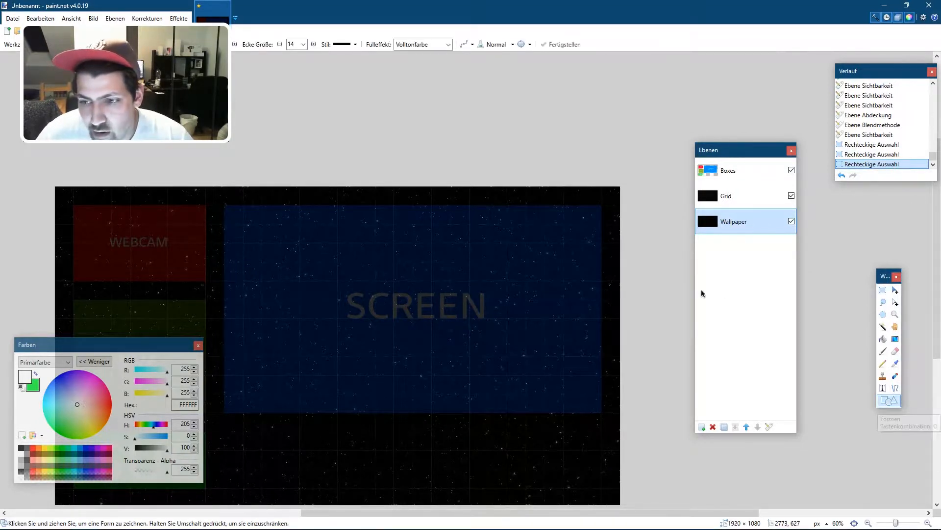
{"action": "left_click", "coordinate": [884, 315]}
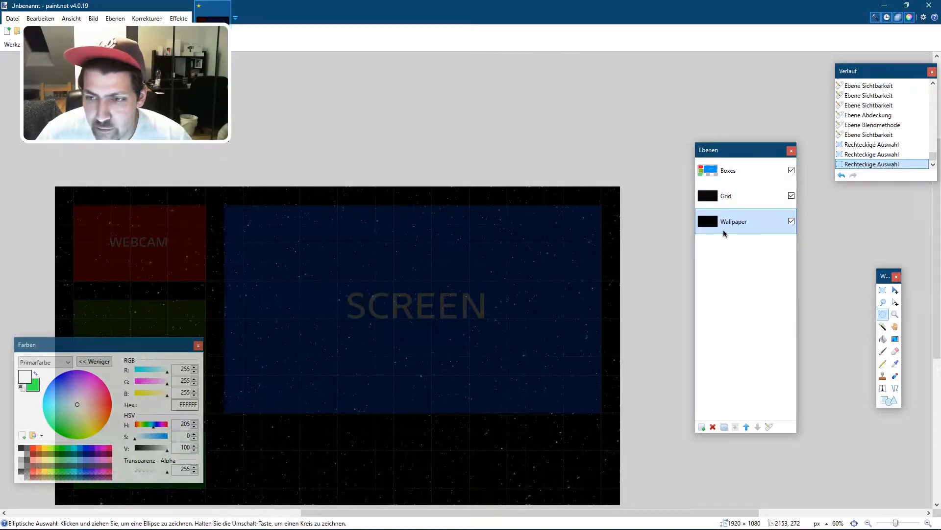
{"action": "scroll", "coordinate": [216, 196], "scroll_direction": "up", "scroll_amount": 12, "text": "ctrl"}
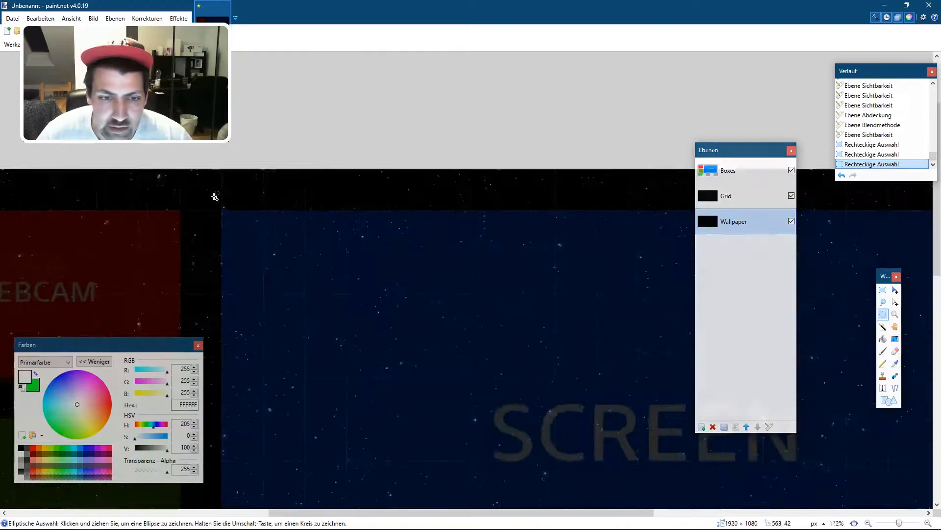
{"action": "scroll", "coordinate": [219, 221], "scroll_direction": "down", "scroll_amount": 2}
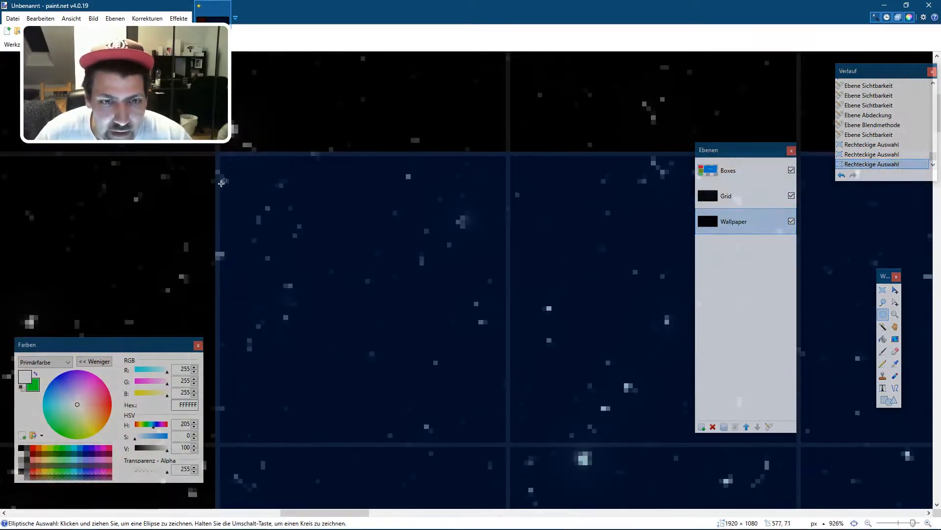
{"action": "left_click_drag", "start_coordinate": [215, 151], "coordinate": [508, 443]}
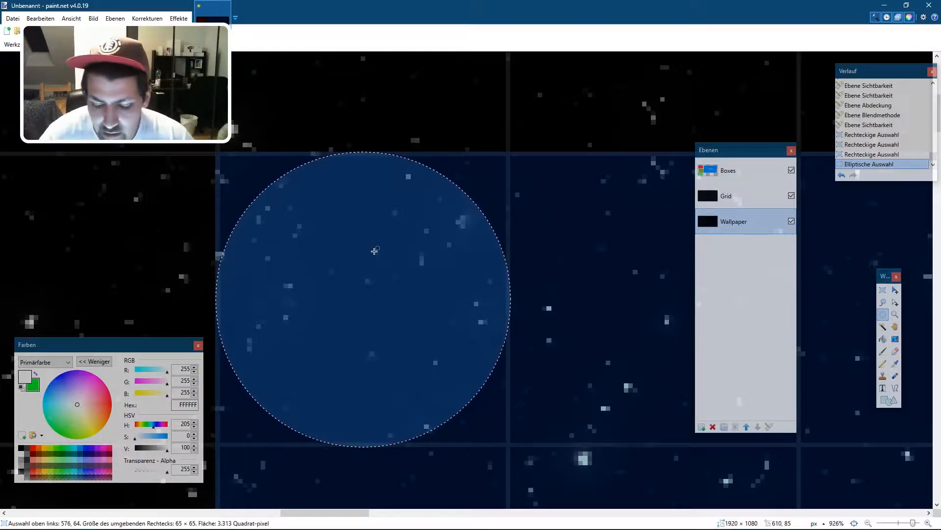
{"action": "key", "text": "Delete"}
{"action": "scroll", "coordinate": [184, 169], "scroll_direction": "down", "scroll_amount": 12}
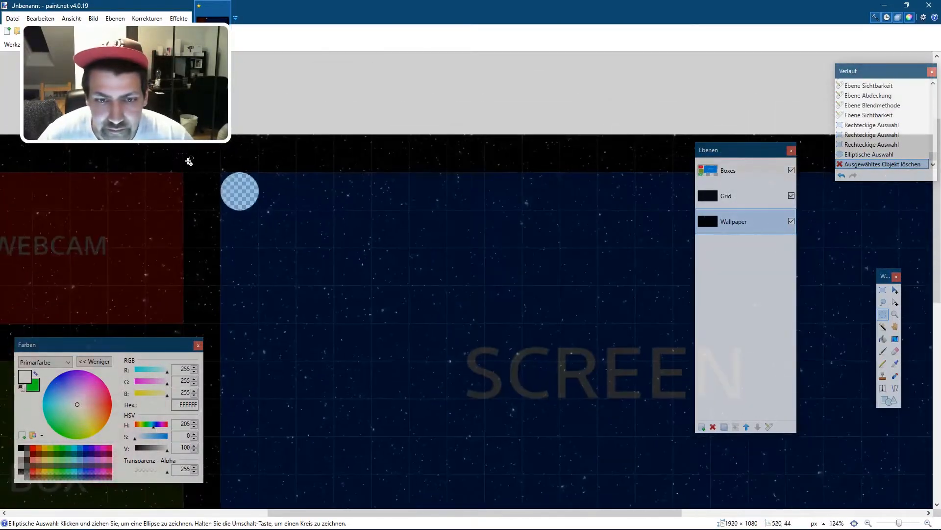
- Delete circles of about 65 × 65 px from the Wallpaper layer in the SCREEN rectangle's upper-right, lower-right and lower-left corner cells
{"action": "scroll", "coordinate": [560, 215], "scroll_direction": "up", "scroll_amount": 10}
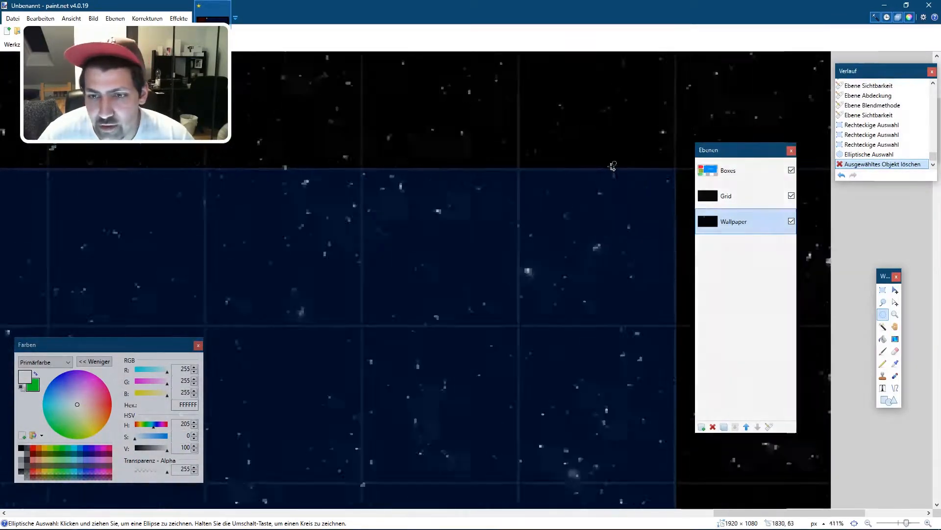
{"action": "left_click_drag", "start_coordinate": [496, 169], "coordinate": [688, 362]}
{"action": "left_click_drag", "start_coordinate": [373, 245], "coordinate": [623, 493]}
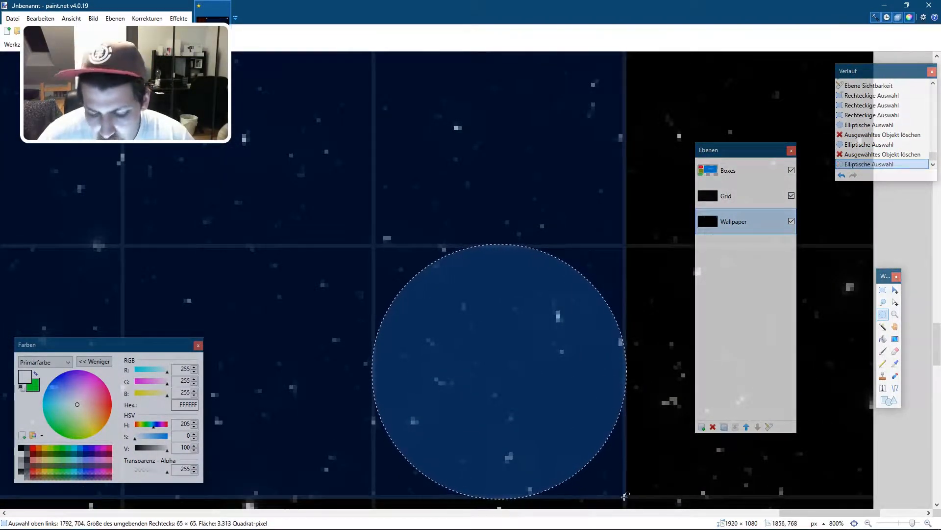
{"action": "key", "text": "Delete"}
{"action": "scroll", "coordinate": [603, 473], "scroll_direction": "down", "scroll_amount": 2}
{"action": "left_click_drag", "start_coordinate": [248, 296], "coordinate": [417, 453]}
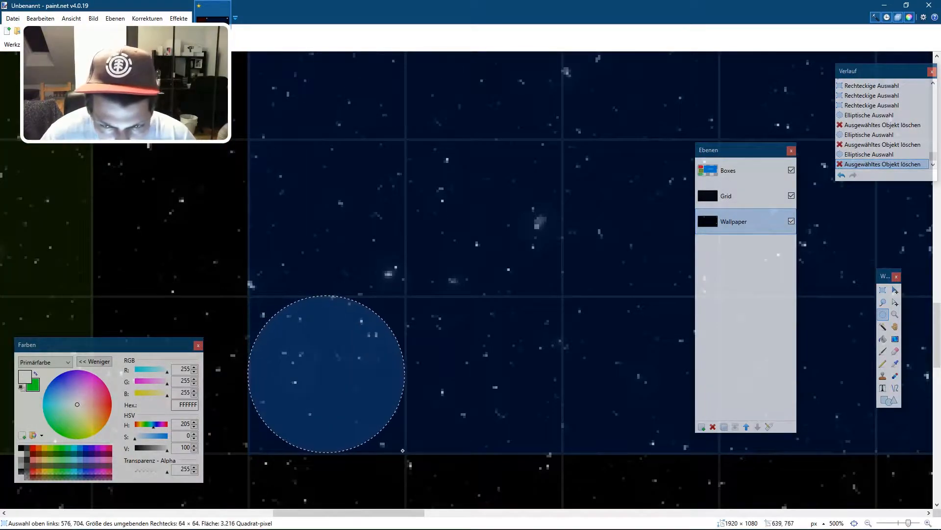
{"action": "key", "text": "Delete"}
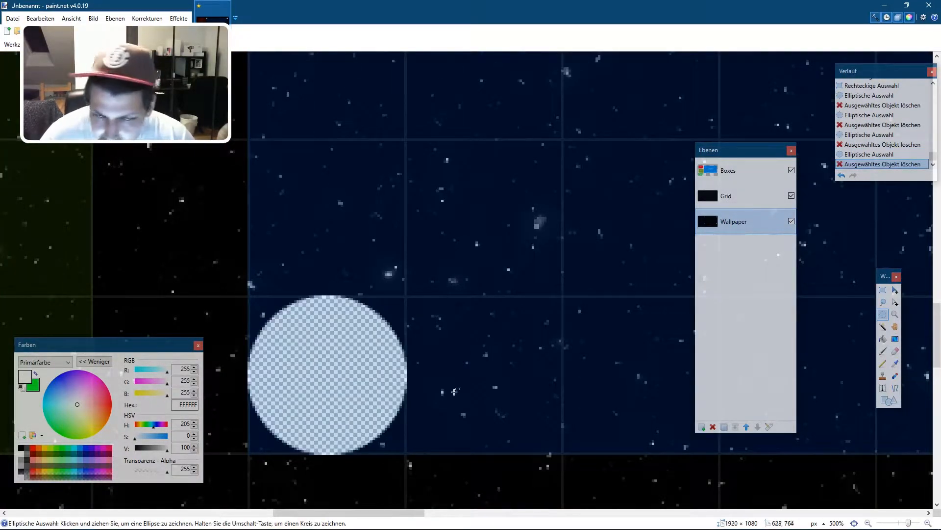
- Select a full-width rectangle across SCREEN between the vertical midpoints of its corner circles and delete its contents
{"action": "left_click", "coordinate": [883, 290]}
{"action": "scroll", "coordinate": [314, 377], "scroll_direction": "up", "scroll_amount": 4}
{"action": "scroll", "coordinate": [624, 396], "scroll_direction": "down", "scroll_amount": 2}
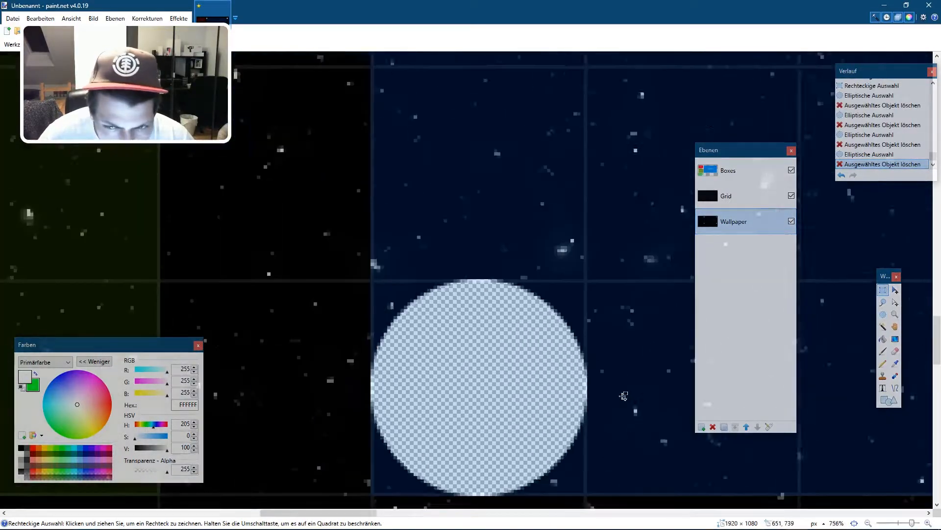
{"action": "scroll", "coordinate": [363, 387], "scroll_direction": "up", "scroll_amount": 3}
{"action": "scroll", "coordinate": [364, 386], "scroll_direction": "down", "scroll_amount": 8}
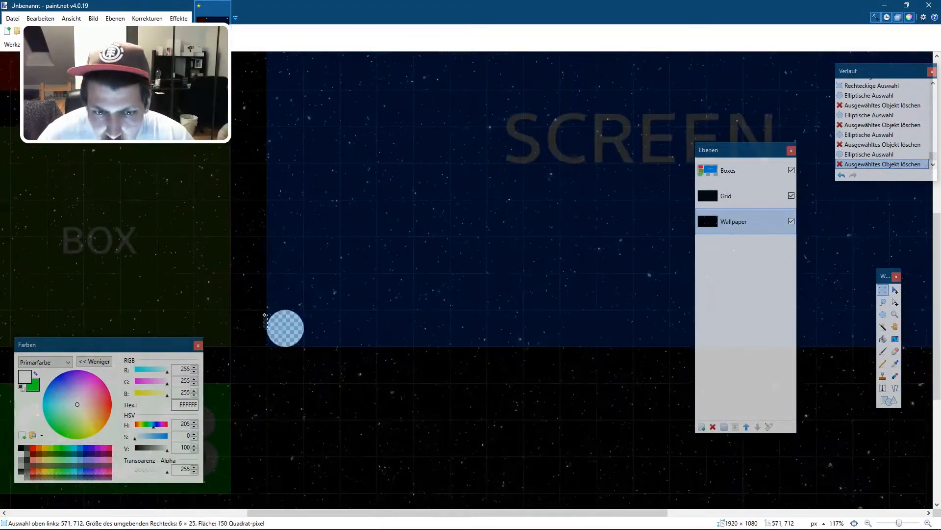
{"action": "scroll", "coordinate": [264, 315], "scroll_direction": "down", "scroll_amount": 5}
{"action": "left_click_drag", "start_coordinate": [265, 314], "coordinate": [510, 212]}
{"action": "scroll", "coordinate": [555, 178], "scroll_direction": "up", "scroll_amount": 5}
{"action": "scroll", "coordinate": [520, 185], "scroll_direction": "up", "scroll_amount": 10}
{"action": "key", "text": "Delete"}
- Select a full-height rectangle of about 1217 × 705 px between the corner circles' horizontal midpoints and delete its contents
{"action": "scroll", "coordinate": [518, 205], "scroll_direction": "down", "scroll_amount": 5}
{"action": "scroll", "coordinate": [478, 164], "scroll_direction": "up", "scroll_amount": 5}
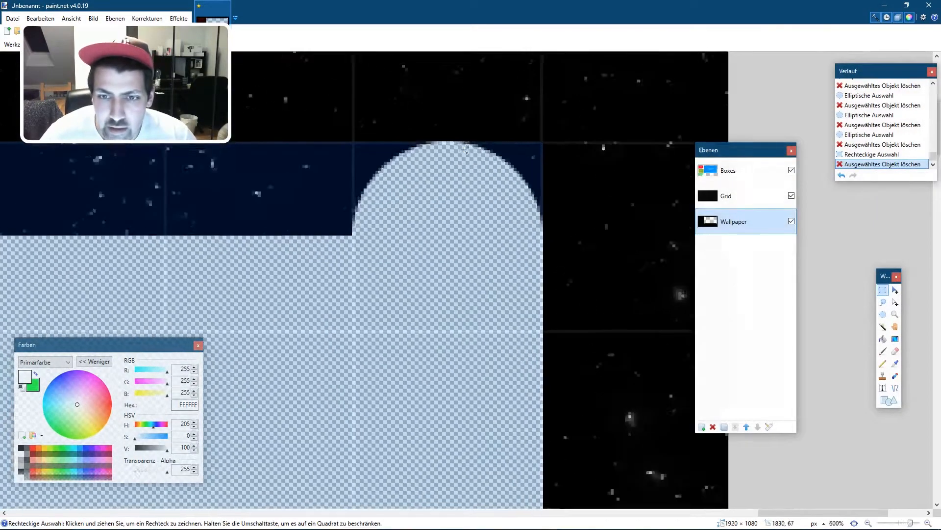
{"action": "mouse_move", "coordinate": [441, 141]}
{"action": "left_mouse_down"}
{"action": "mouse_move", "coordinate": [461, 158]}
{"action": "mouse_move", "coordinate": [447, 109]}
{"action": "mouse_move", "coordinate": [178, 270]}
{"action": "mouse_move", "coordinate": [180, 282]}
{"action": "left_mouse_up"}
{"action": "scroll", "coordinate": [449, 105], "scroll_direction": "down", "scroll_amount": 4}
{"action": "scroll", "coordinate": [417, 128], "scroll_direction": "down", "scroll_amount": 8}
{"action": "scroll", "coordinate": [179, 274], "scroll_direction": "up", "scroll_amount": 10}
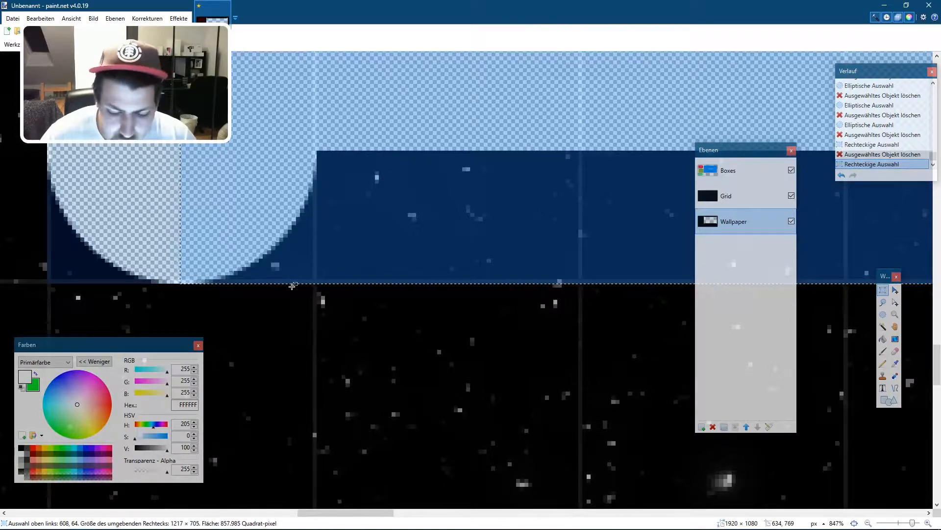
{"action": "key", "text": "Delete"}
{"action": "scroll", "coordinate": [293, 287], "scroll_direction": "down", "scroll_amount": 8}
{"action": "scroll", "coordinate": [344, 314], "scroll_direction": "down", "scroll_amount": 3}
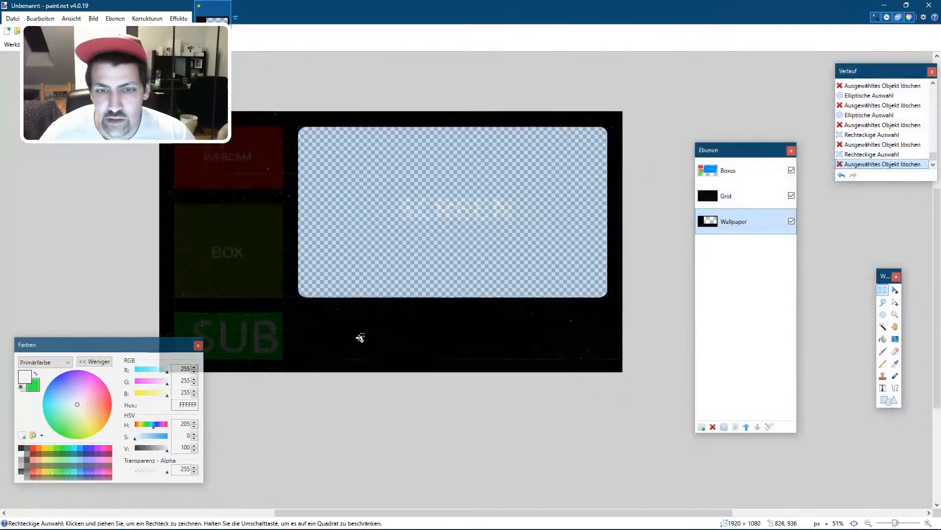
- Hide the Boxes and Grid layers to check the rounded SCREEN opening in the wallpaper
{"action": "scroll", "coordinate": [373, 221], "scroll_direction": "up", "scroll_amount": 4}
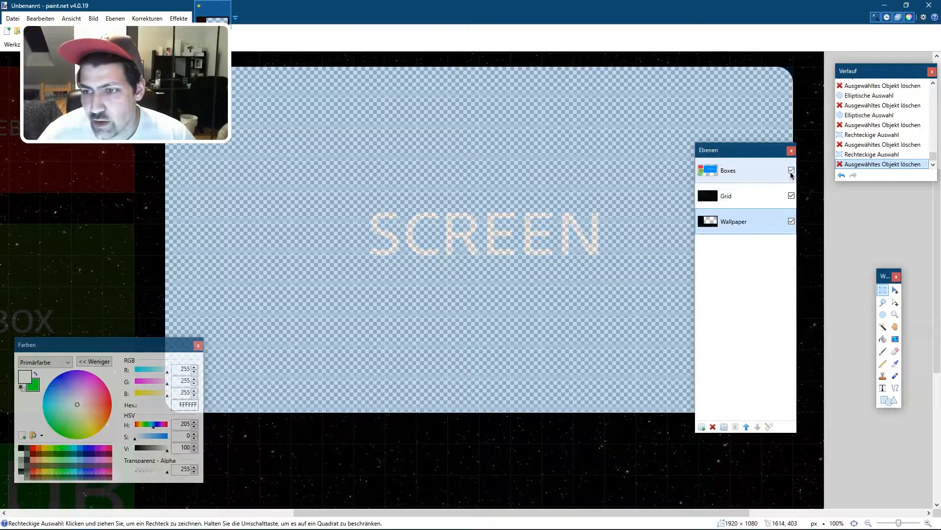
{"action": "left_click", "coordinate": [792, 170]}
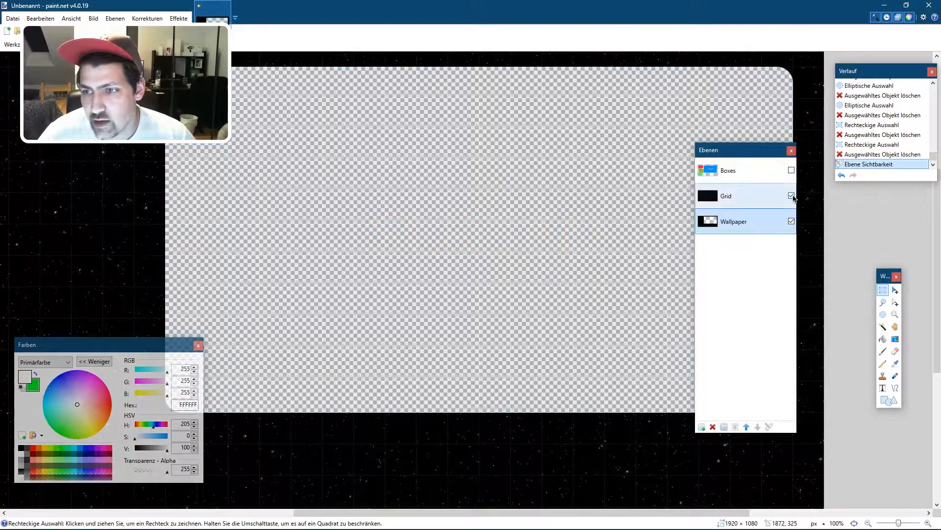
{"action": "left_click", "coordinate": [792, 195]}
{"action": "scroll", "coordinate": [600, 197], "scroll_direction": "down", "scroll_amount": 3}
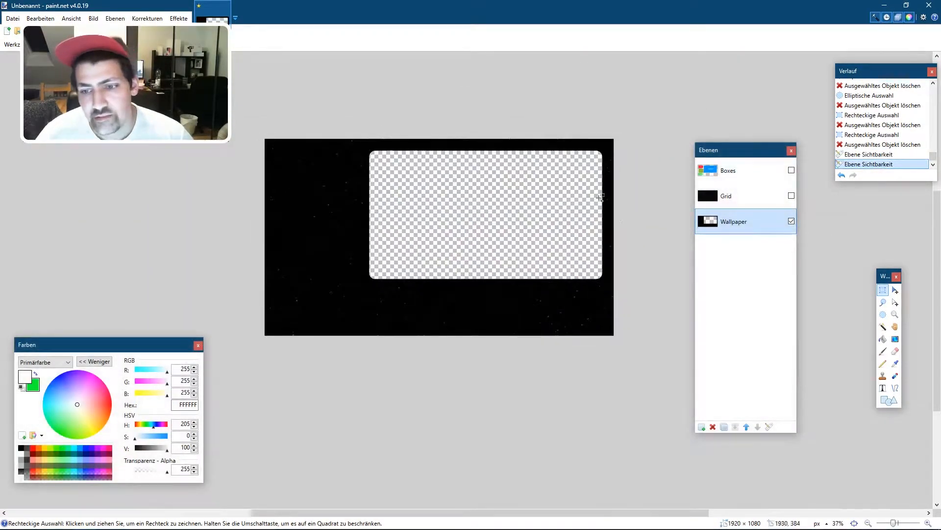
{"action": "scroll", "coordinate": [450, 257], "scroll_direction": "up", "scroll_amount": 1}
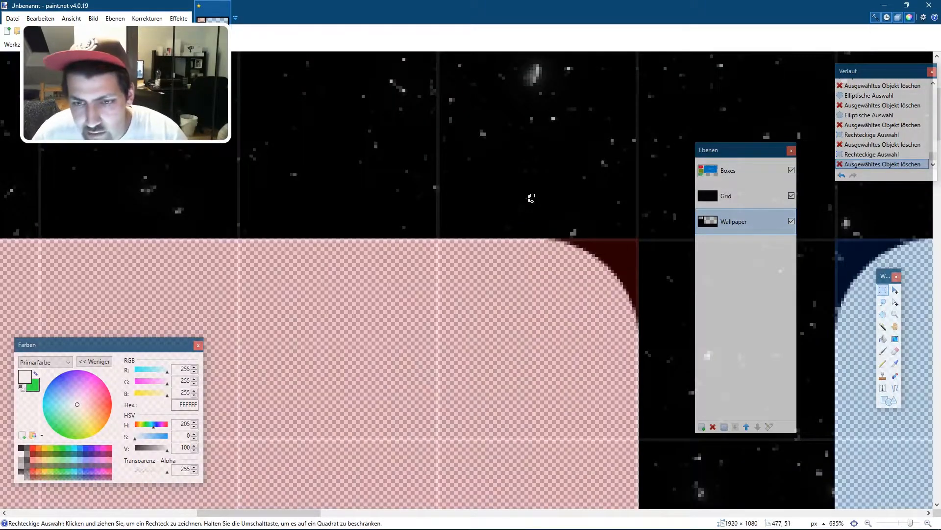
- Hide the Boxes and Grid layers, leaving only the Wallpaper layer with its webcam and screen openings shown
{"action": "scroll", "coordinate": [540, 198], "scroll_direction": "down", "scroll_amount": 7}
{"action": "scroll", "coordinate": [670, 197], "scroll_direction": "up", "scroll_amount": 1}
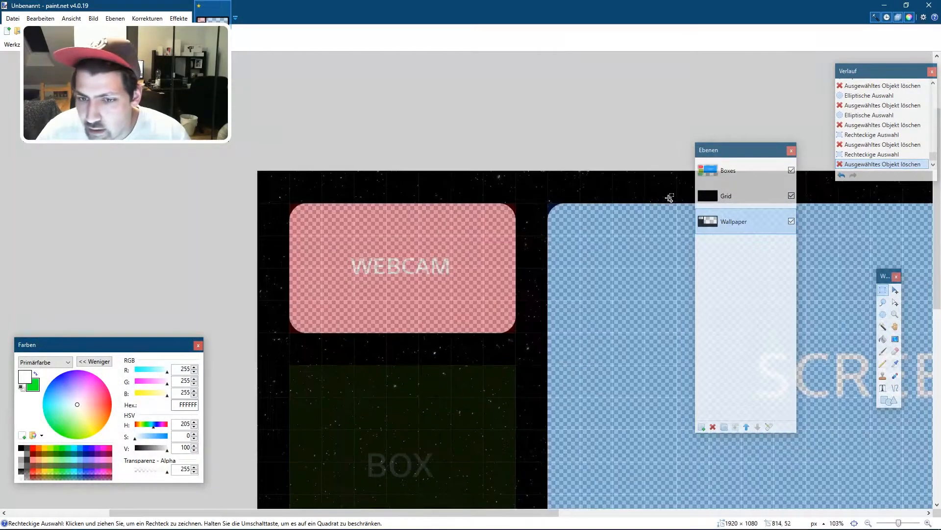
{"action": "scroll", "coordinate": [371, 155], "scroll_direction": "down", "scroll_amount": 3}
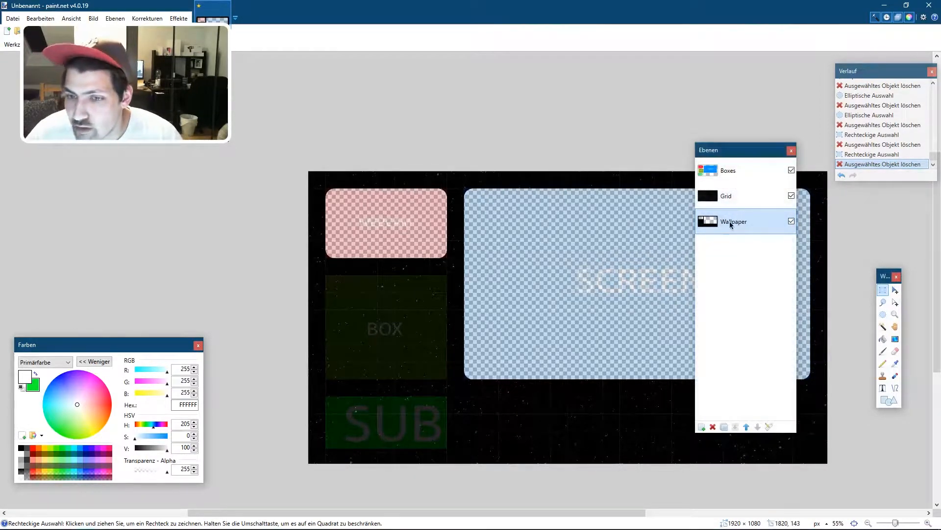
{"action": "left_click", "coordinate": [791, 170]}
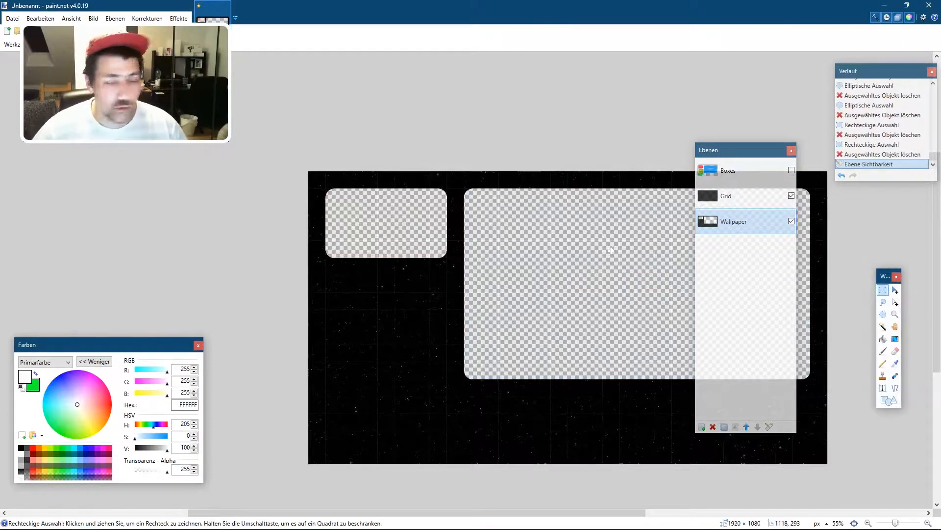
{"action": "left_click", "coordinate": [788, 193]}
{"action": "left_click", "coordinate": [791, 195]}
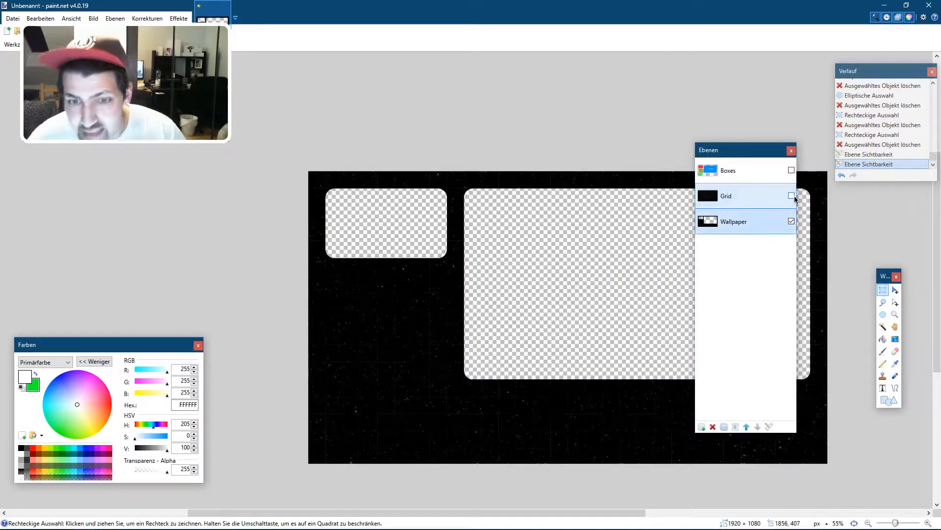
{"action": "scroll", "coordinate": [328, 83], "scroll_direction": "down", "scroll_amount": 3}
{"action": "scroll", "coordinate": [499, 125], "scroll_direction": "up", "scroll_amount": 3}
- Show and hide the Boxes and Grid layers again to compare the placeholders with the cut openings
{"action": "left_click", "coordinate": [745, 177]}
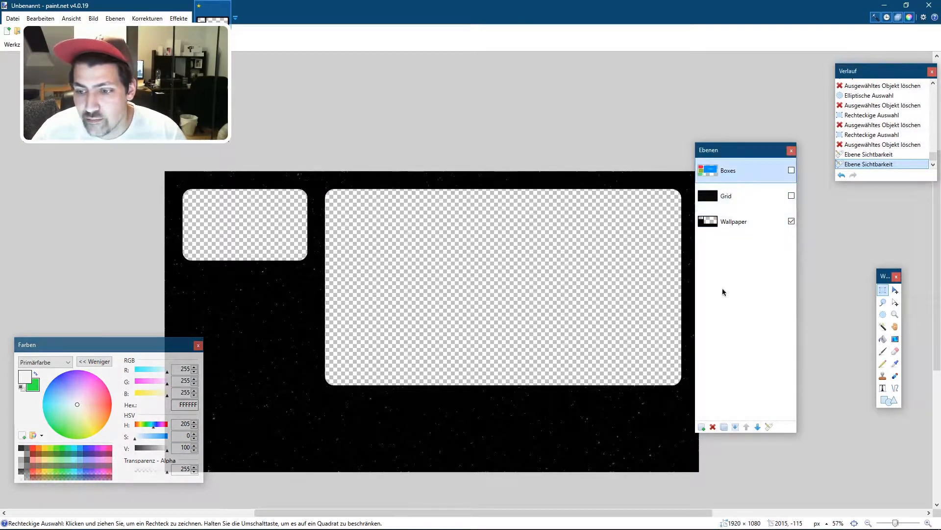
{"action": "left_click", "coordinate": [791, 171]}
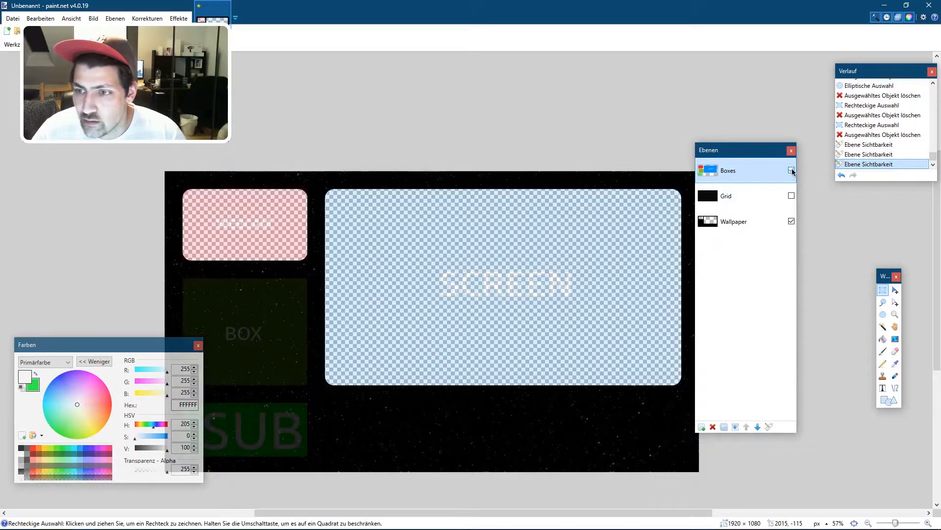
{"action": "left_click", "coordinate": [791, 171]}
{"action": "left_click", "coordinate": [791, 196]}
{"action": "left_click", "coordinate": [791, 195]}
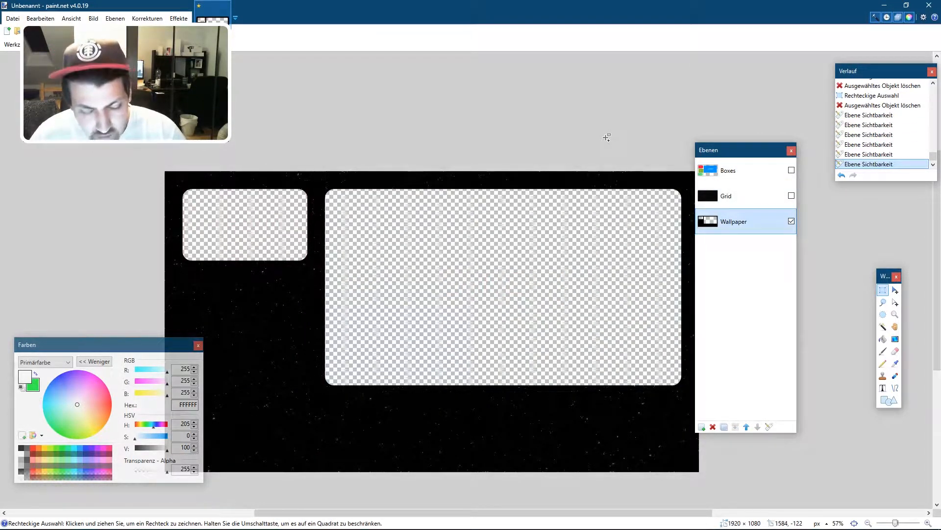
- Save the overlay in the OBS_util_files folder as a PNG named Simplistic with automatic bit depth, flattening the layers
{"action": "key", "text": "ctrl+s"}
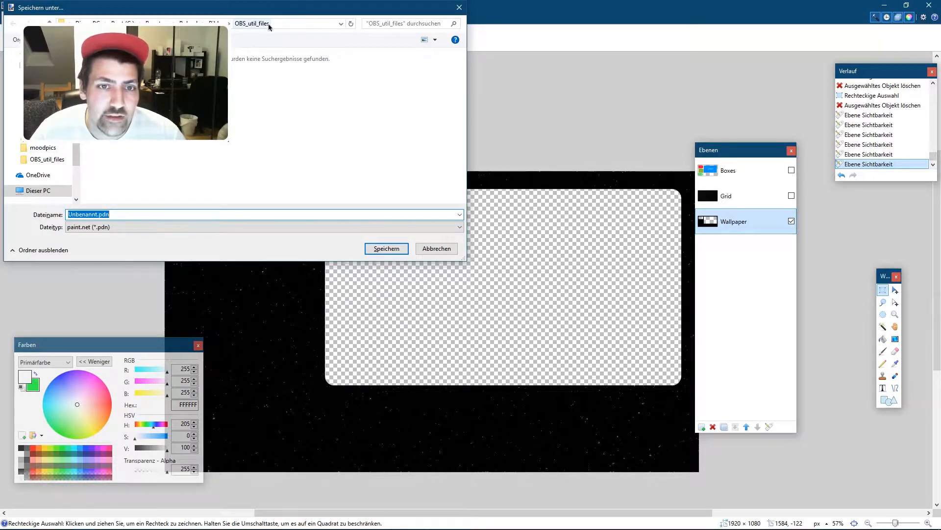
{"action": "left_click", "coordinate": [217, 228]}
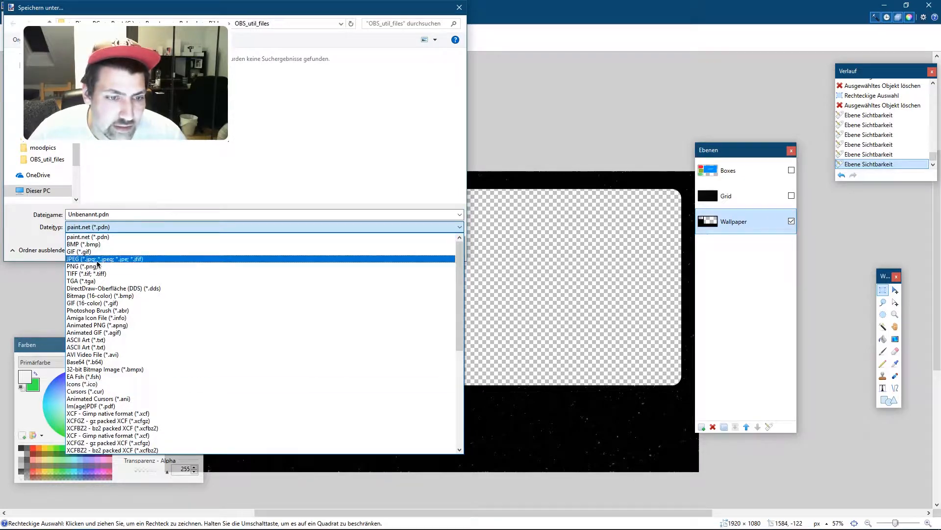
{"action": "left_click", "coordinate": [90, 268]}
{"action": "left_click", "coordinate": [123, 214]}
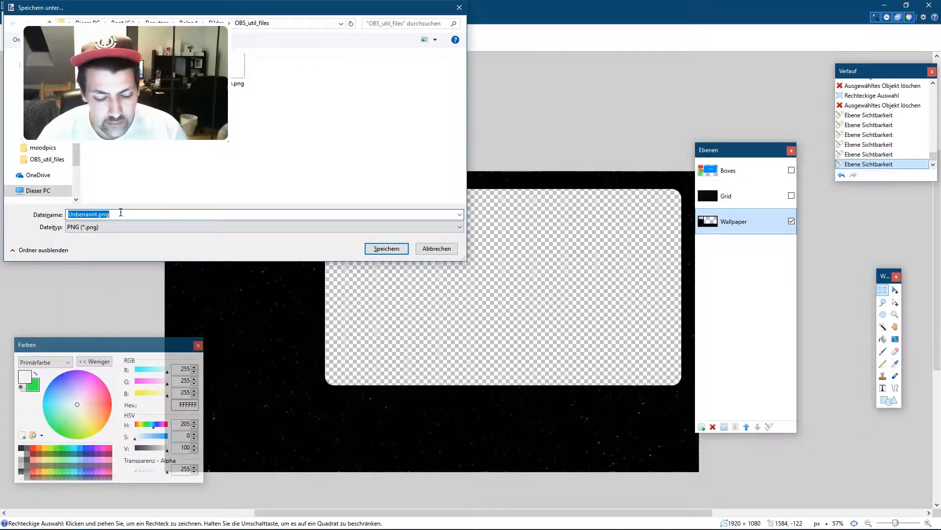
{"action": "type", "text": "Simp"}
{"action": "type", "text": "lic"}
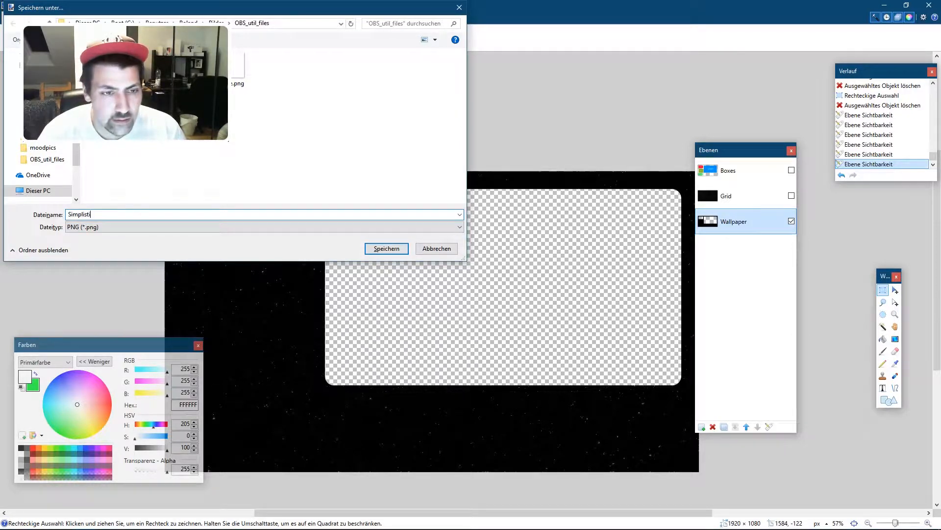
{"action": "key", "text": "Return"}
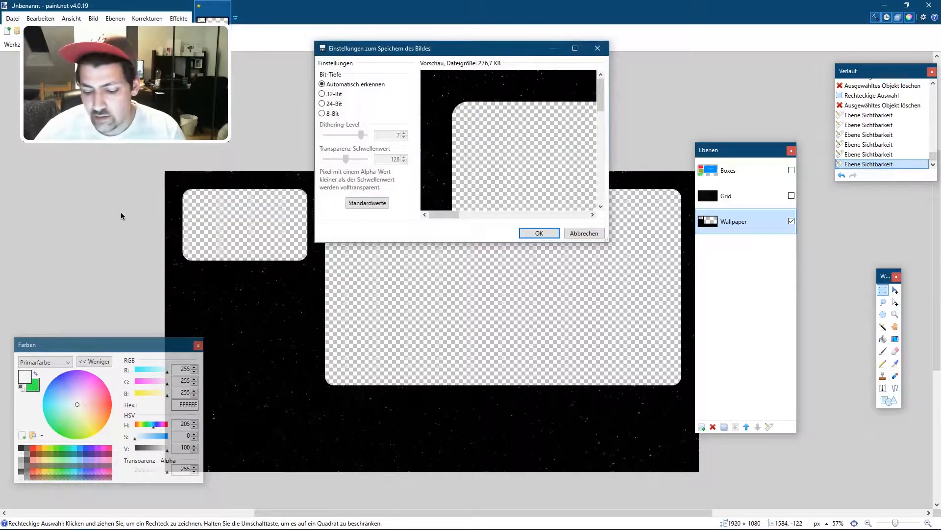
{"action": "key", "text": "Return"}
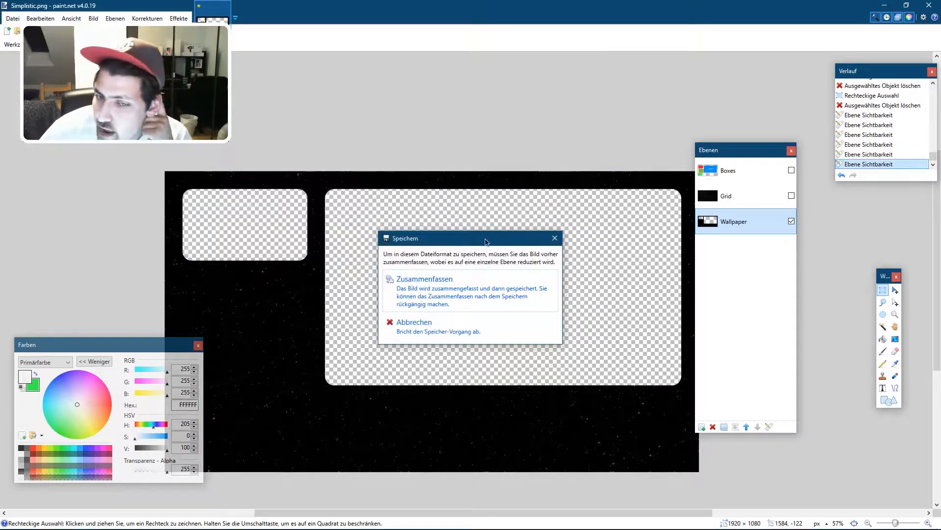
{"action": "left_click", "coordinate": [449, 292]}
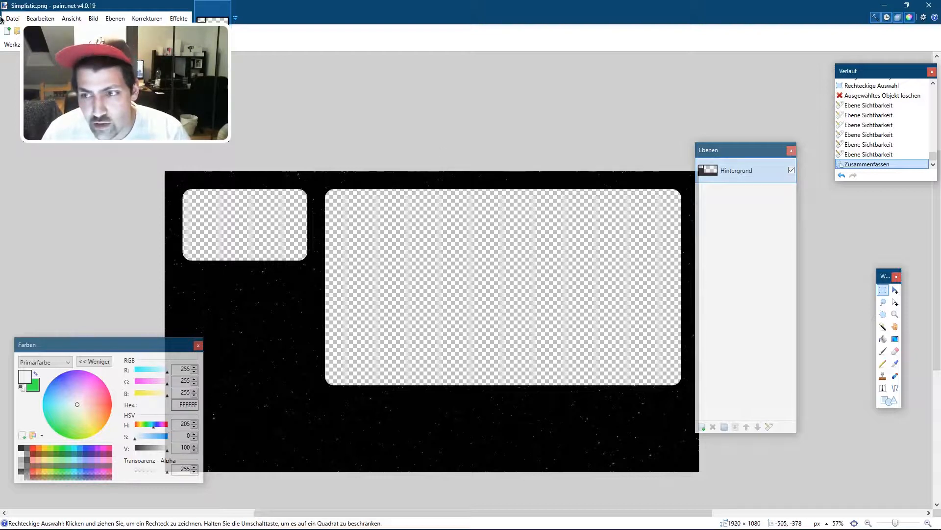
- Undo the flattening, move the layer list clear of the canvas, and select the Grid layer
{"action": "key", "text": "ctrl+z"}
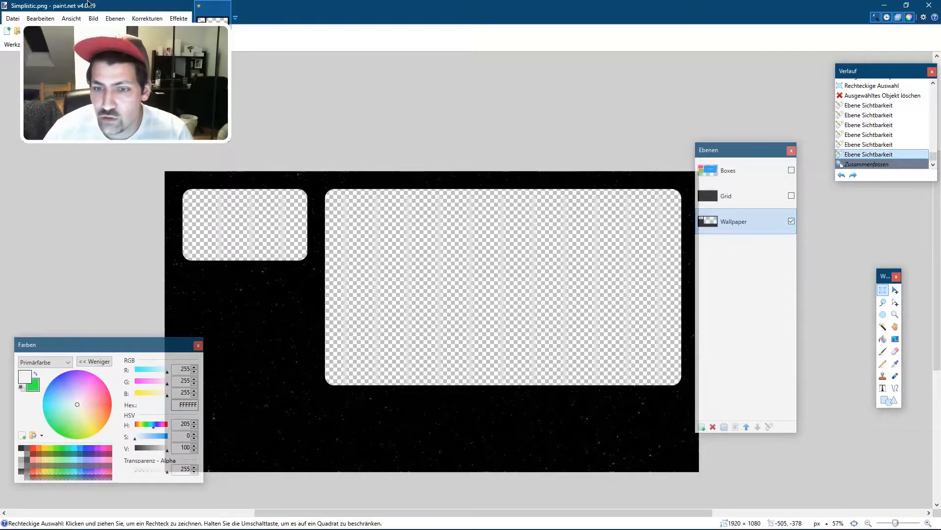
{"action": "left_click_drag", "start_coordinate": [732, 150], "coordinate": [764, 142]}
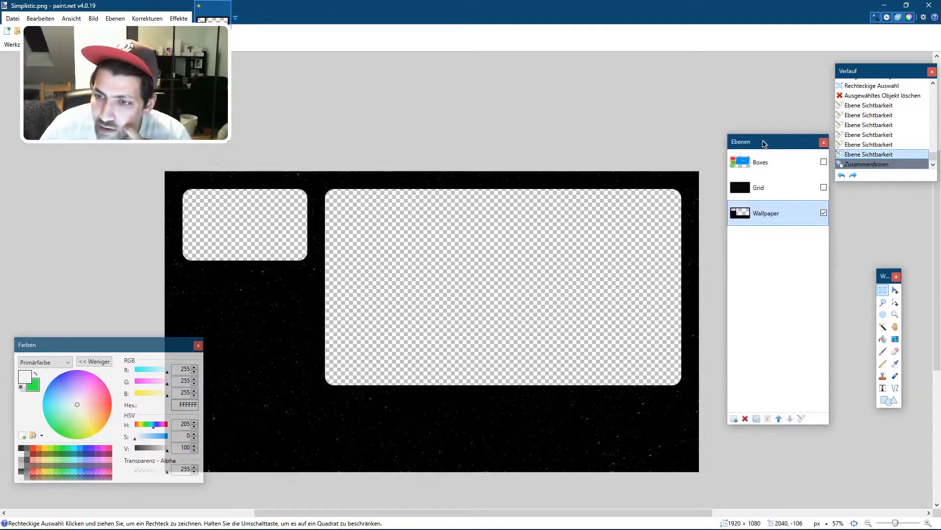
{"action": "left_click", "coordinate": [768, 183]}
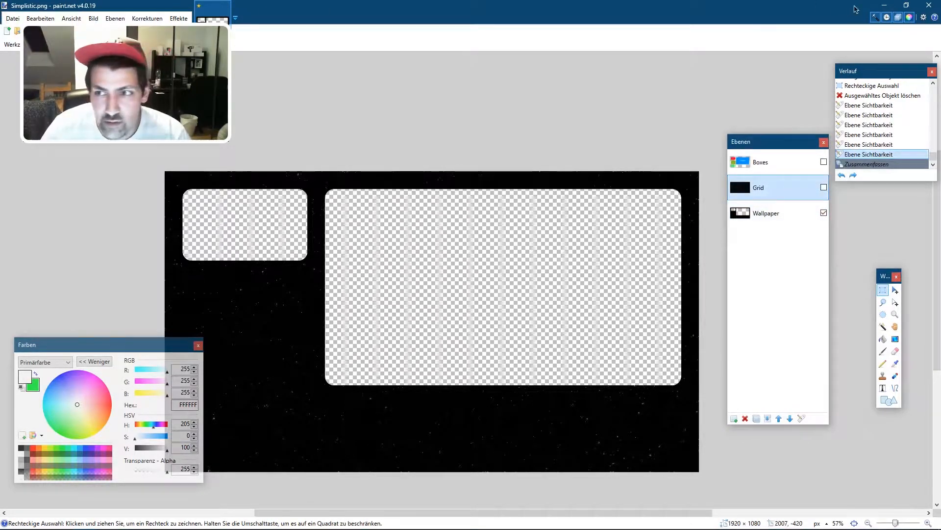
- Switch to OBS and toggle the KAMERA source's visibility in the Default Screen scene to inspect its role
{"action": "left_click", "coordinate": [879, 10]}
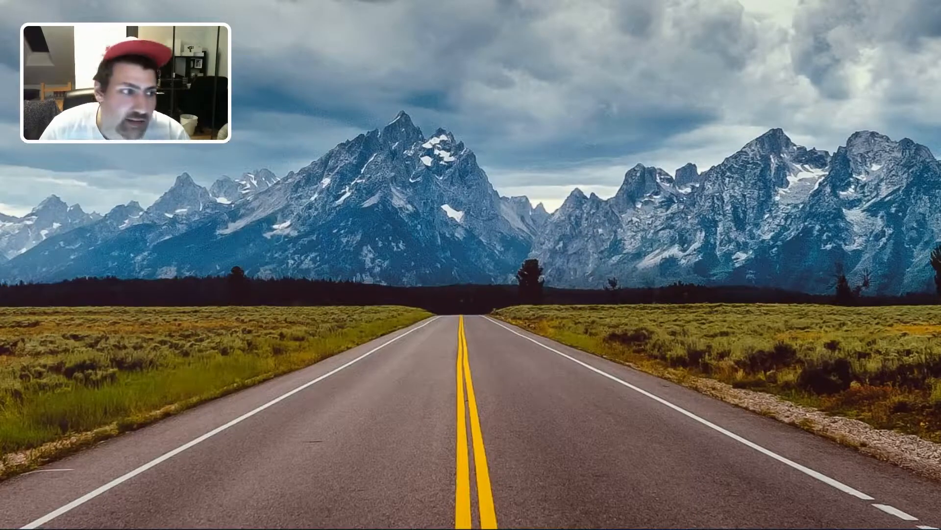
{"action": "left_click_drag", "start_coordinate": [0, 236], "coordinate": [442, 0]}
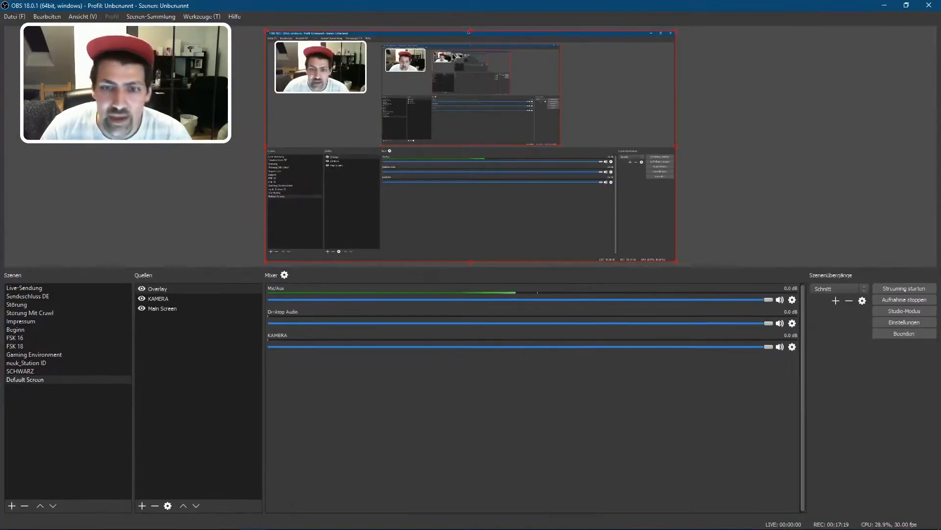
{"action": "left_click", "coordinate": [142, 299]}
{"action": "left_click", "coordinate": [141, 299]}
{"action": "left_click", "coordinate": [142, 299]}
{"action": "left_click", "coordinate": [141, 300]}
{"action": "left_click", "coordinate": [141, 299]}
{"action": "left_click", "coordinate": [141, 299]}
- Toggle the Main Screen source's visibility to examine its role, leave it shown, and clear the source selection
{"action": "left_click", "coordinate": [142, 309]}
{"action": "left_click", "coordinate": [142, 309]}
{"action": "left_click", "coordinate": [142, 309]}
{"action": "left_click", "coordinate": [142, 309]}
{"action": "left_click", "coordinate": [141, 309]}
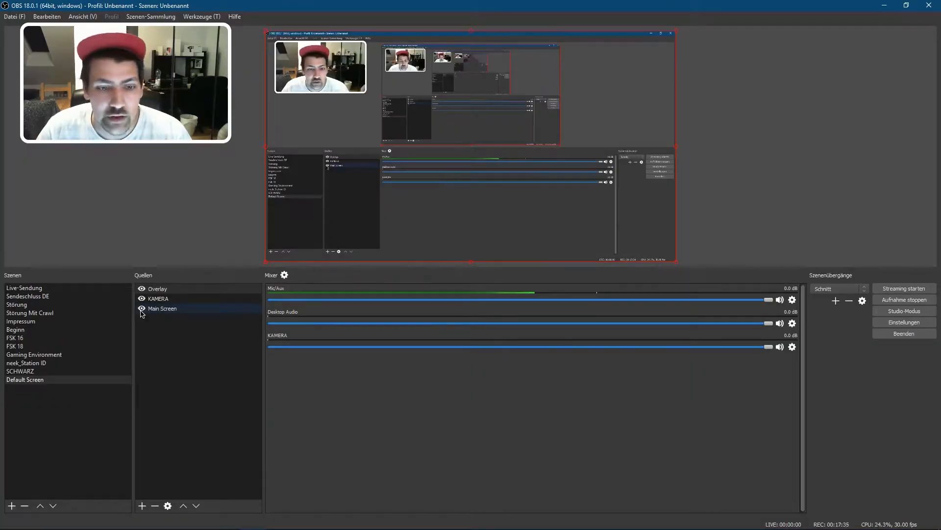
{"action": "left_click", "coordinate": [169, 420]}
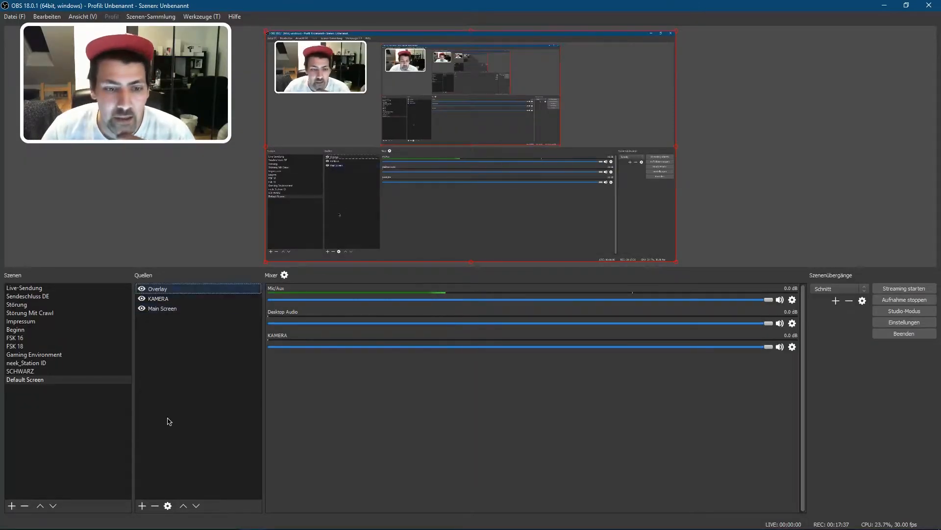
{"action": "left_click", "coordinate": [82, 428]}
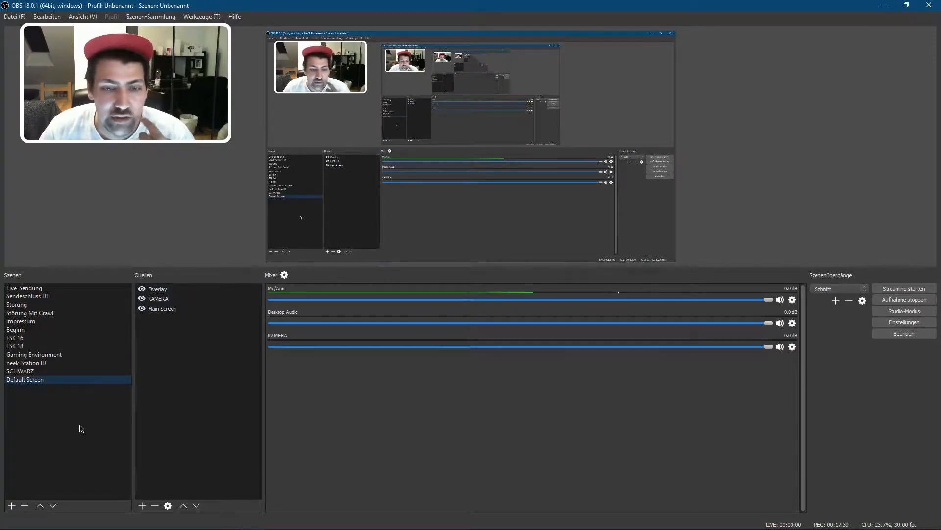
- Add a new scene named Simplistic
{"action": "left_click", "coordinate": [12, 505]}
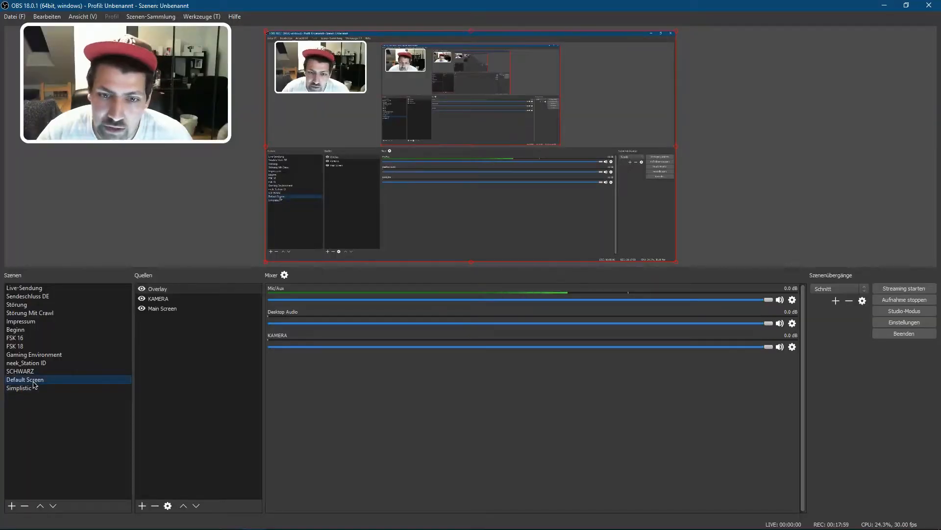
- Create a new display capture source named Bildschirmaufnahme in the Default Screen scene and choose its display
{"action": "left_click", "coordinate": [142, 506]}
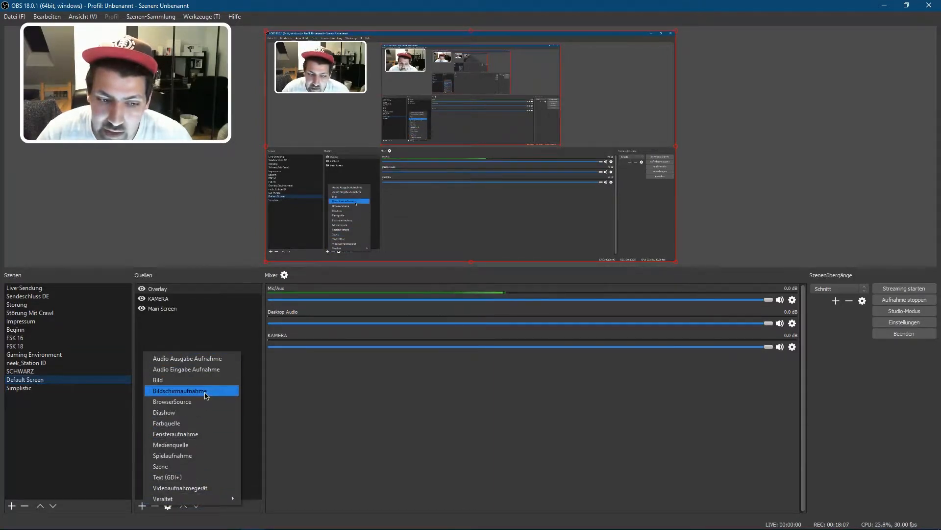
{"action": "left_click", "coordinate": [205, 396]}
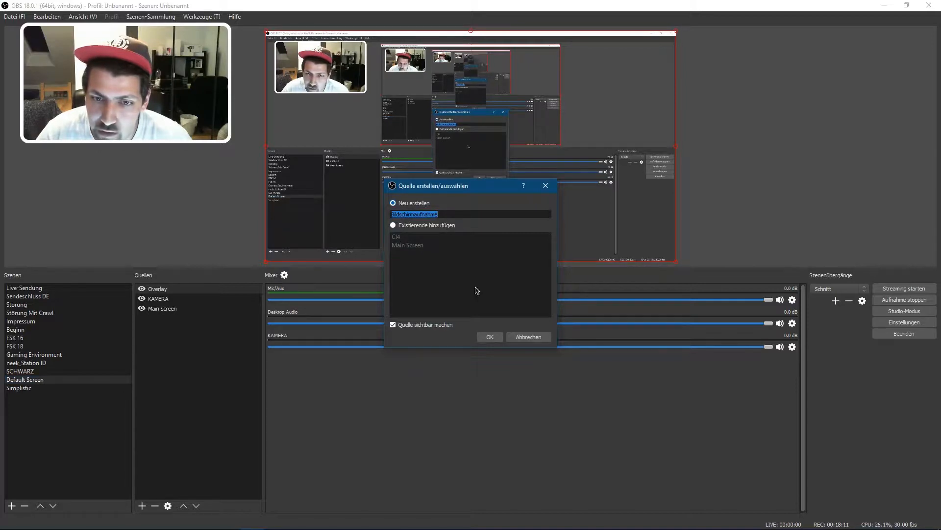
{"action": "left_click", "coordinate": [490, 336]}
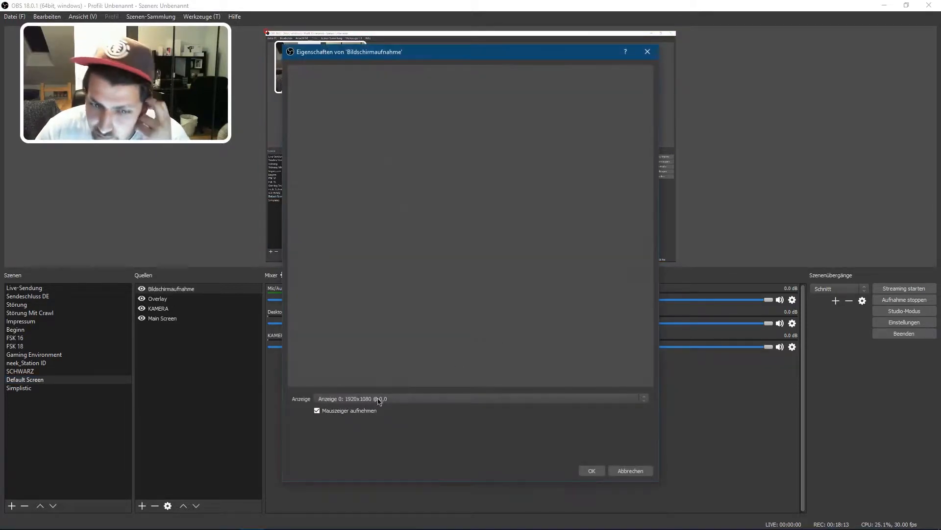
{"action": "left_click", "coordinate": [369, 400]}
{"action": "left_click", "coordinate": [367, 414]}
{"action": "left_click", "coordinate": [378, 399]}
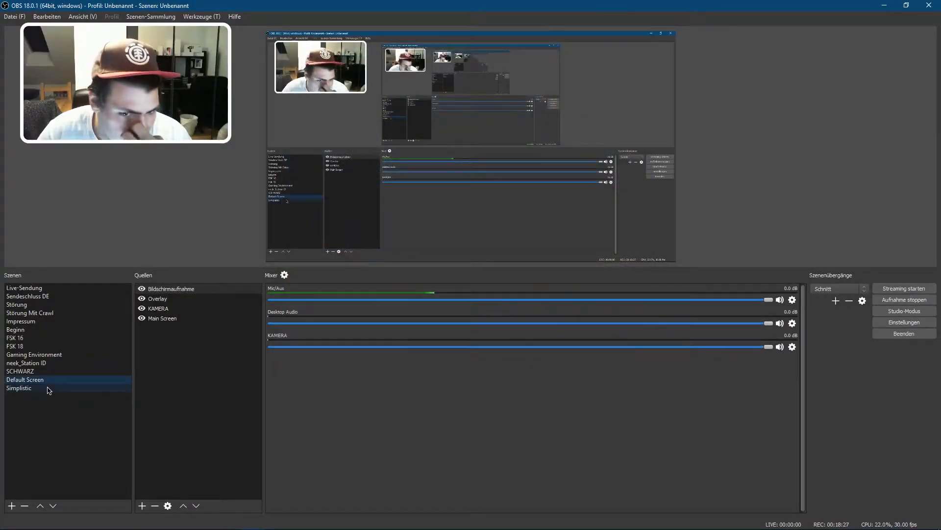
- Turn on Studio Mode and add the existing Main Screen display capture to the Simplistic scene
{"action": "left_click", "coordinate": [892, 313]}
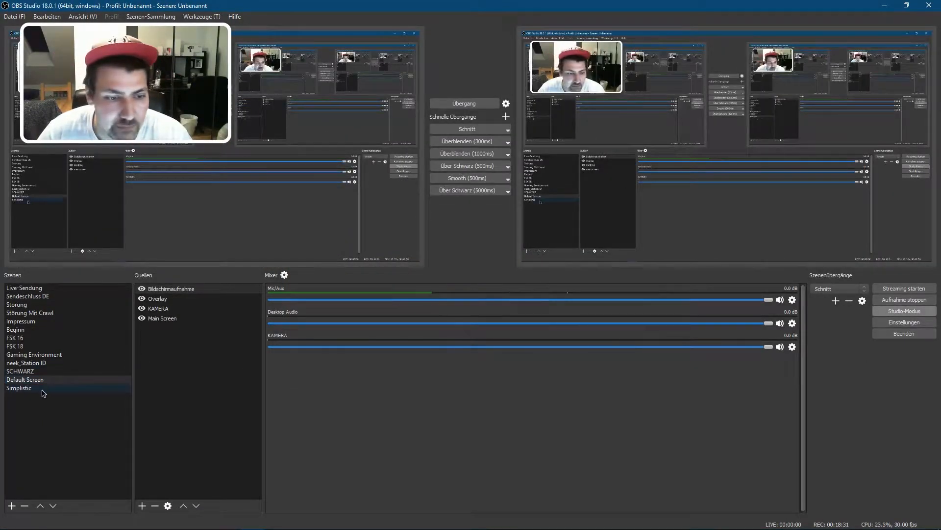
{"action": "left_click", "coordinate": [42, 389]}
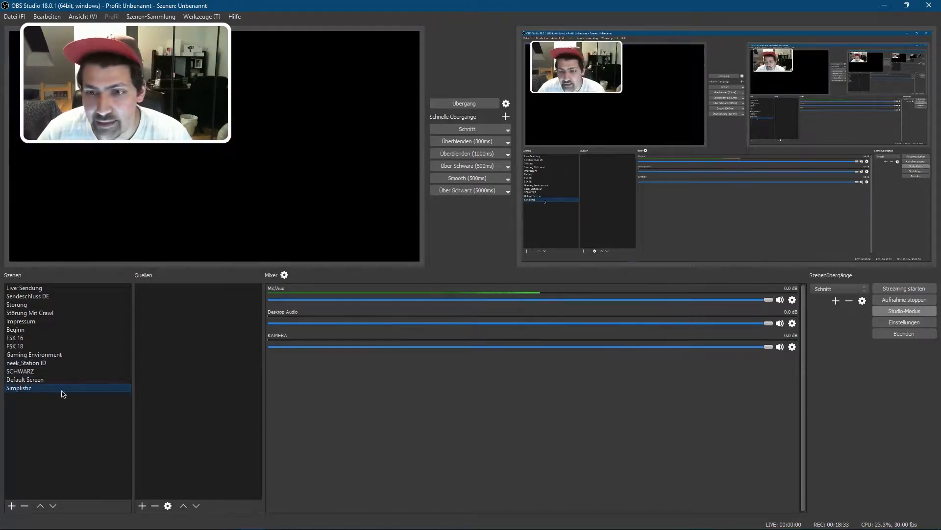
{"action": "left_click", "coordinate": [142, 506]}
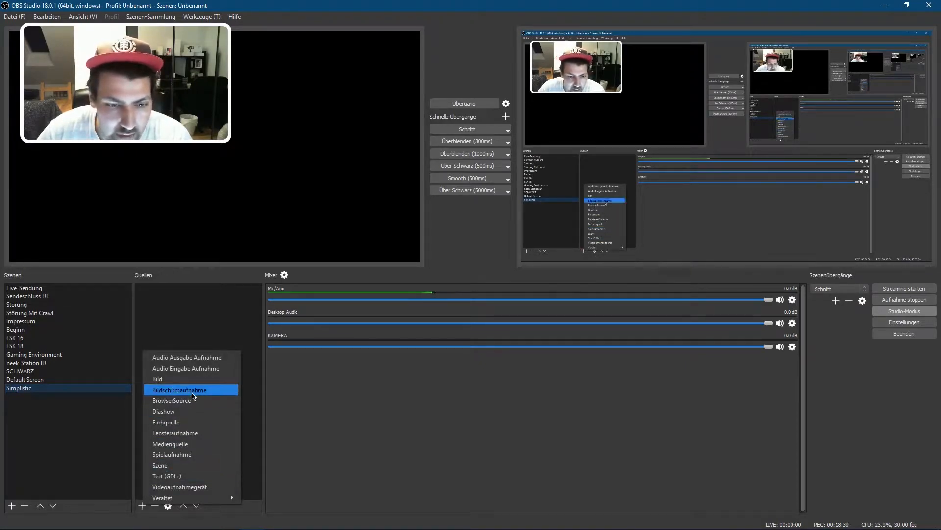
{"action": "left_click", "coordinate": [193, 390]}
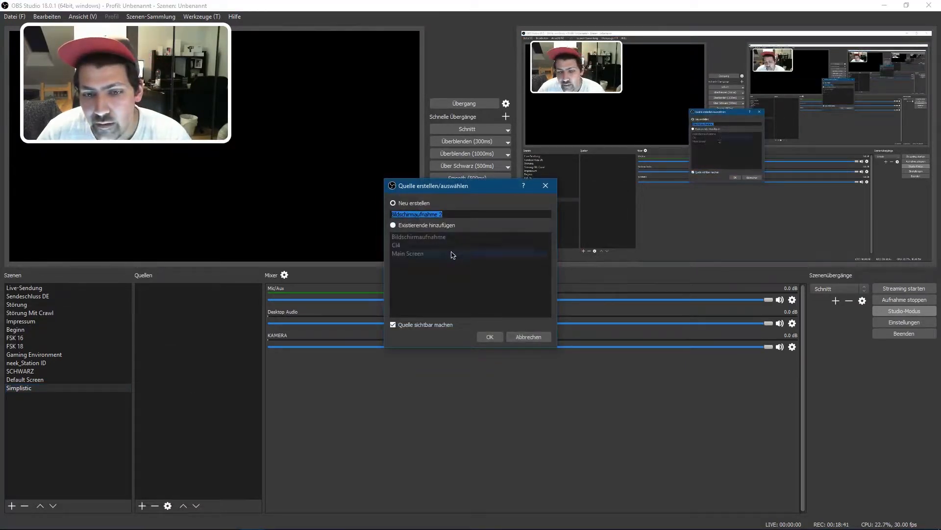
{"action": "left_click", "coordinate": [424, 225]}
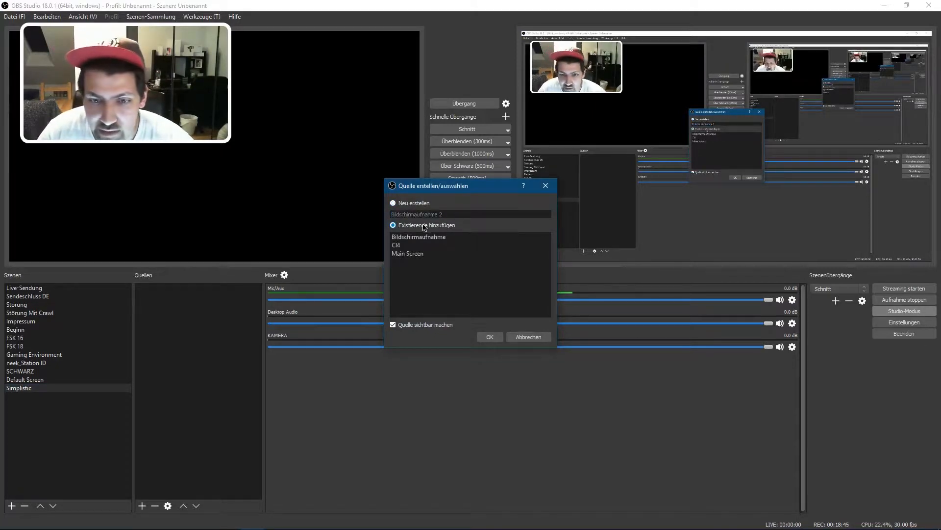
{"action": "left_click", "coordinate": [416, 254]}
{"action": "left_click", "coordinate": [499, 341]}
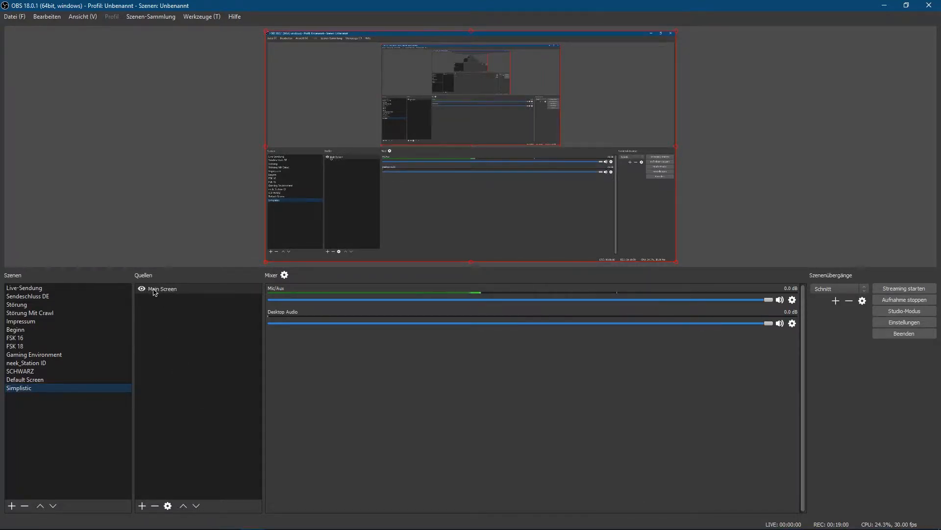
- Add the existing KAMERA video capture device to the Simplistic scene
{"action": "left_click", "coordinate": [142, 507]}
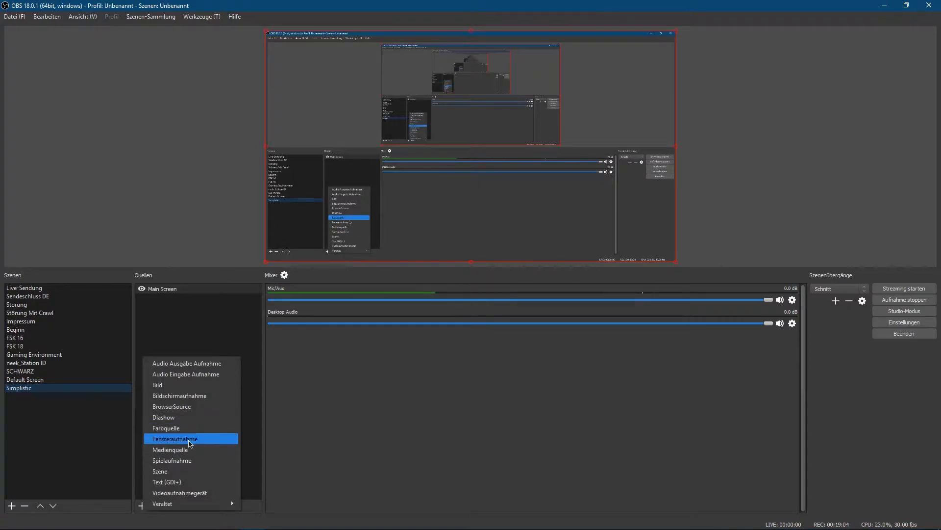
{"action": "left_click", "coordinate": [186, 492]}
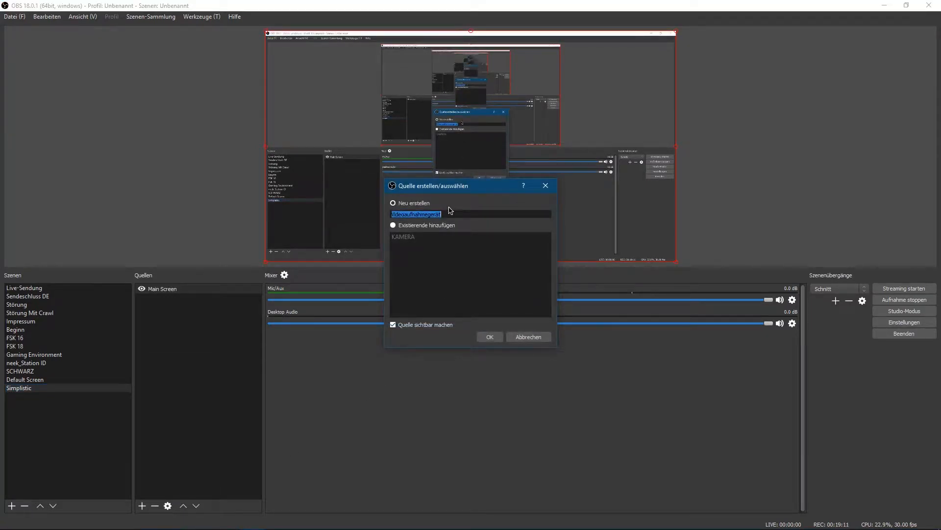
{"action": "left_click", "coordinate": [394, 225]}
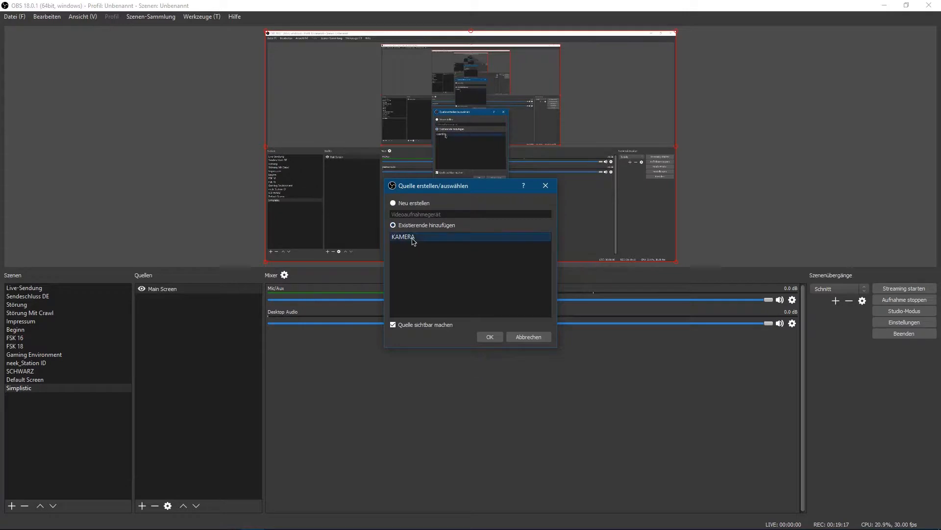
{"action": "left_click", "coordinate": [489, 337]}
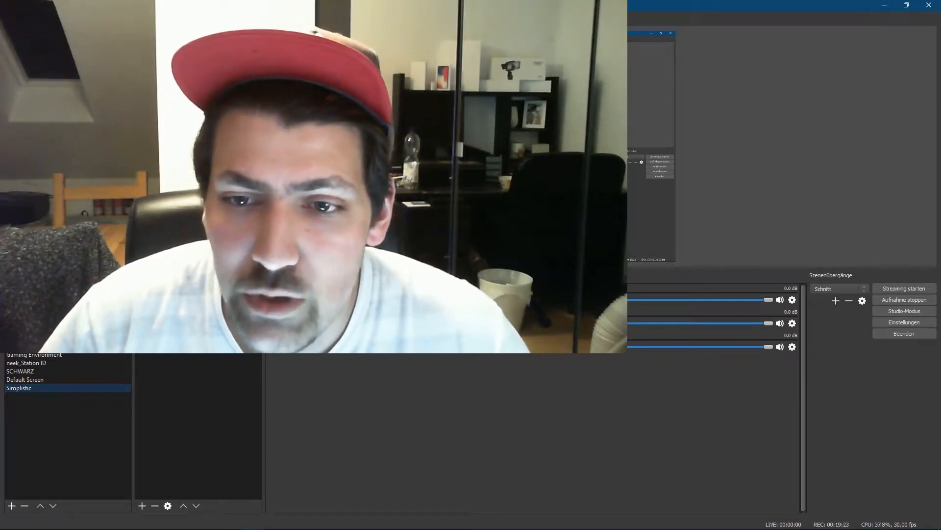
- Shrink the KAMERA picture and, with the preview unlocked, position it slightly in from the canvas's upper-left corner
{"action": "left_click_drag", "start_coordinate": [539, 185], "coordinate": [337, 79]}
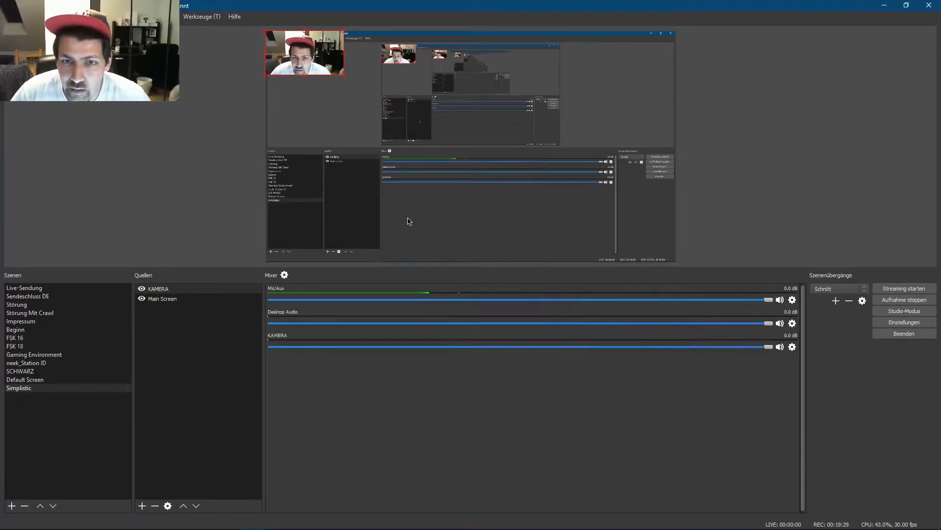
{"action": "right_click", "coordinate": [343, 119]}
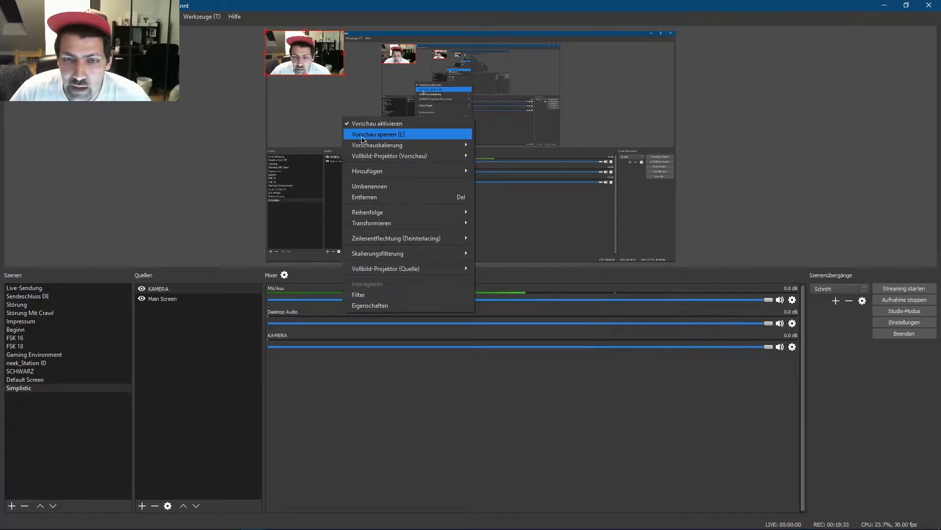
{"action": "left_click", "coordinate": [363, 134]}
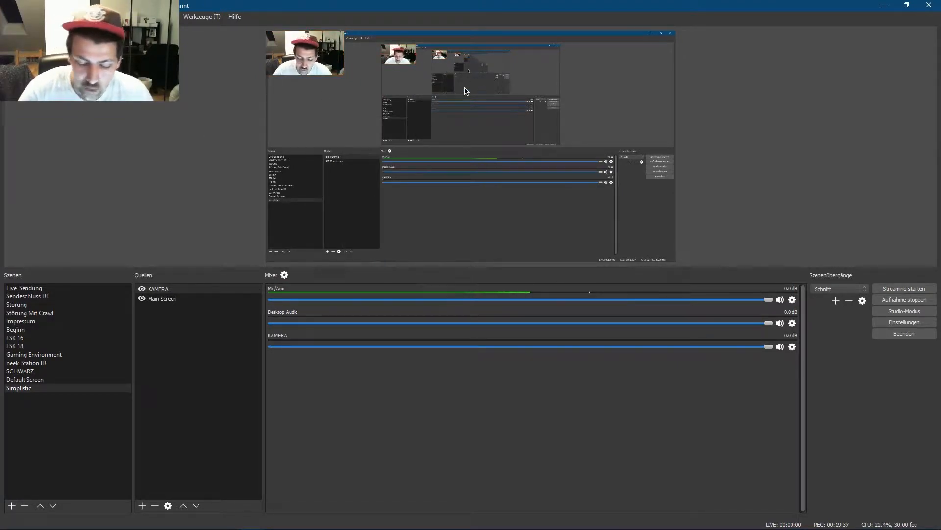
{"action": "right_click", "coordinate": [317, 77]}
{"action": "left_click", "coordinate": [361, 97]}
{"action": "mouse_move", "coordinate": [324, 74]}
{"action": "left_mouse_down"}
{"action": "mouse_move", "coordinate": [404, 154]}
{"action": "mouse_move", "coordinate": [333, 100]}
{"action": "mouse_move", "coordinate": [348, 89]}
{"action": "mouse_move", "coordinate": [507, 177]}
{"action": "mouse_move", "coordinate": [659, 114]}
{"action": "mouse_move", "coordinate": [573, 186]}
{"action": "mouse_move", "coordinate": [539, 157]}
{"action": "mouse_move", "coordinate": [619, 176]}
{"action": "mouse_move", "coordinate": [577, 208]}
{"action": "mouse_move", "coordinate": [333, 209]}
{"action": "mouse_move", "coordinate": [355, 194]}
{"action": "mouse_move", "coordinate": [458, 247]}
{"action": "mouse_move", "coordinate": [522, 231]}
{"action": "mouse_move", "coordinate": [441, 145]}
{"action": "mouse_move", "coordinate": [319, 78]}
{"action": "mouse_move", "coordinate": [333, 81]}
{"action": "left_mouse_up"}
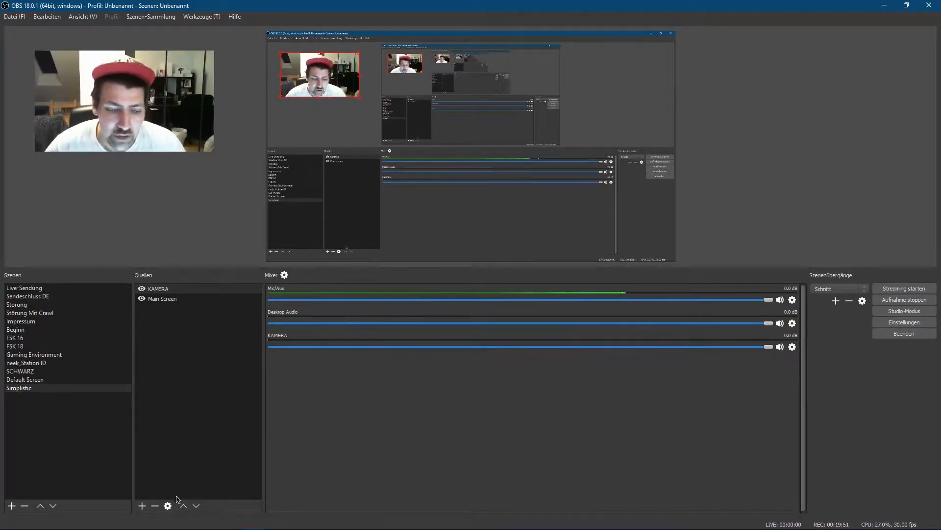
- Create a new image source named OVER-LAY in the Simplistic scene
{"action": "left_click", "coordinate": [142, 506]}
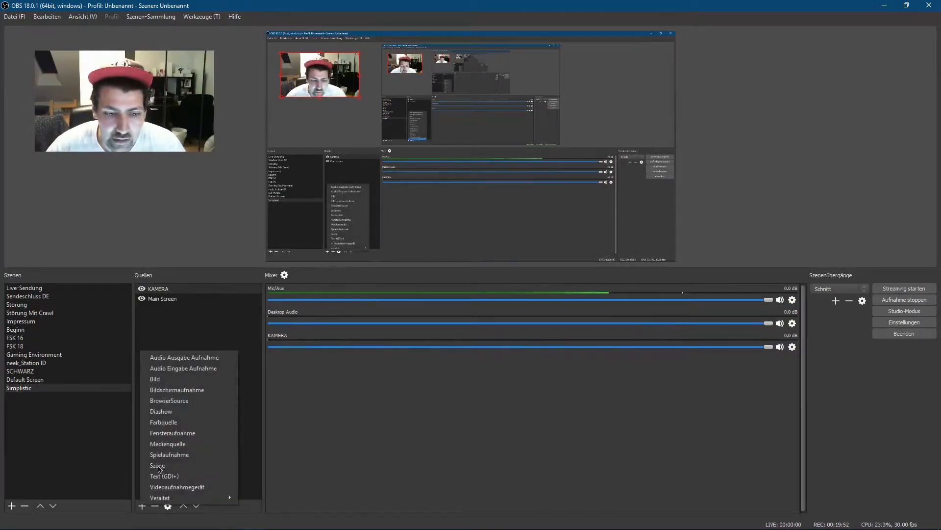
{"action": "left_click", "coordinate": [168, 382]}
{"action": "type", "text": "OVE"}
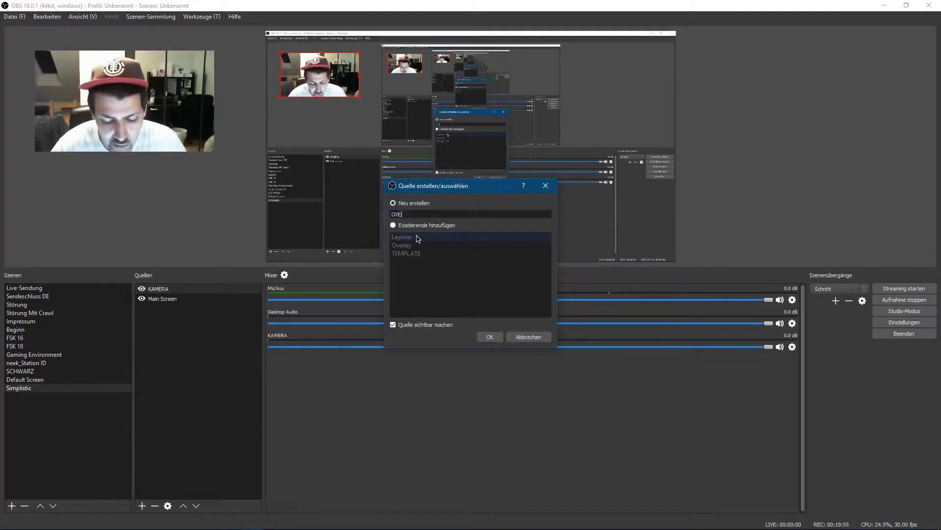
{"action": "type", "text": "R-LAY"}
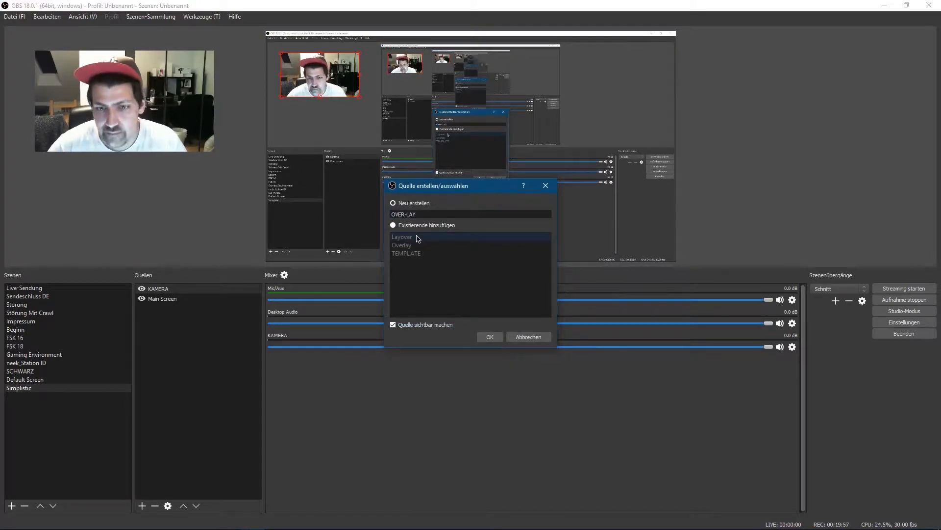
{"action": "left_click", "coordinate": [489, 336]}
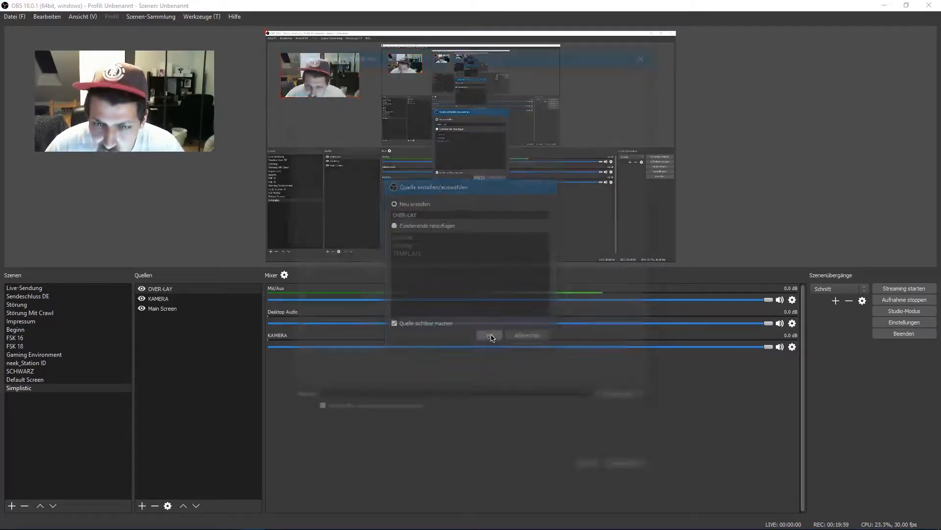
- Load Simplistic.png from the OBS_util_files folder in Bilder as the OVER-LAY source's image
{"action": "left_click", "coordinate": [611, 404]}
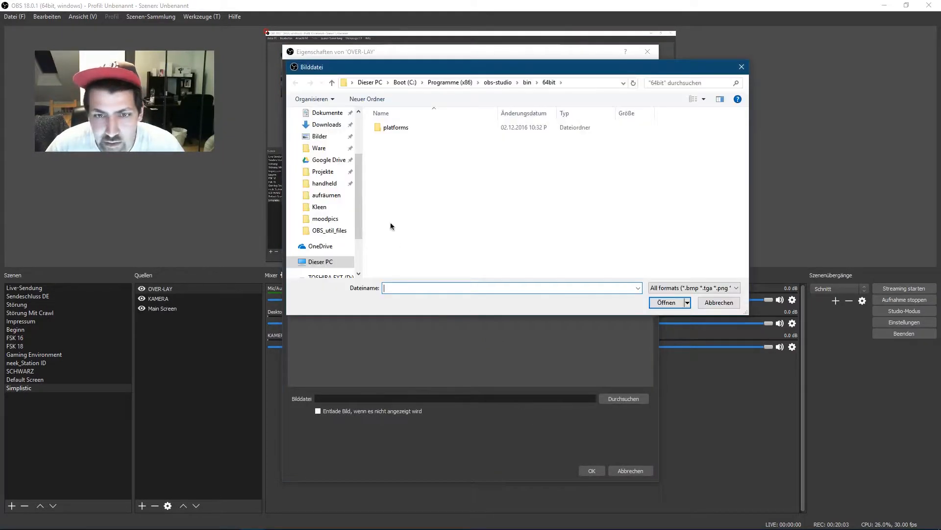
{"action": "left_click", "coordinate": [320, 138]}
{"action": "double_click", "coordinate": [552, 131]}
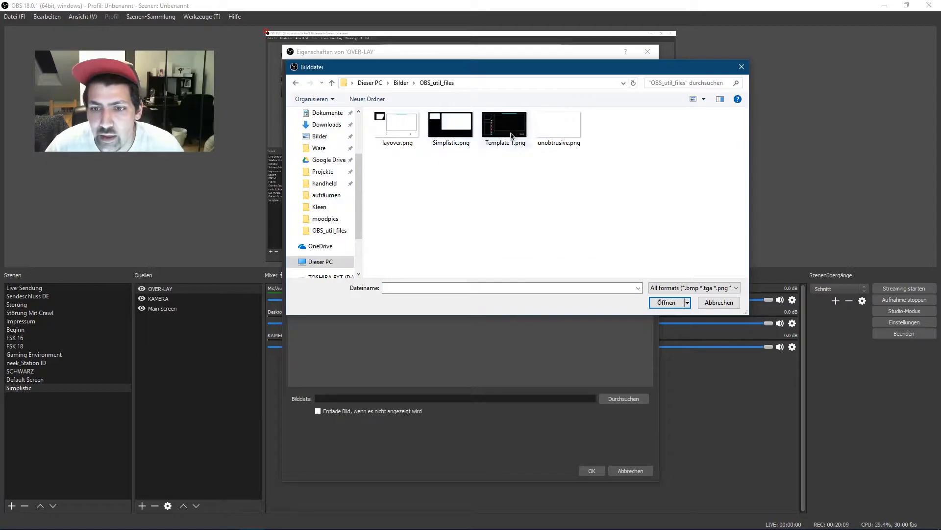
{"action": "left_click", "coordinate": [453, 133]}
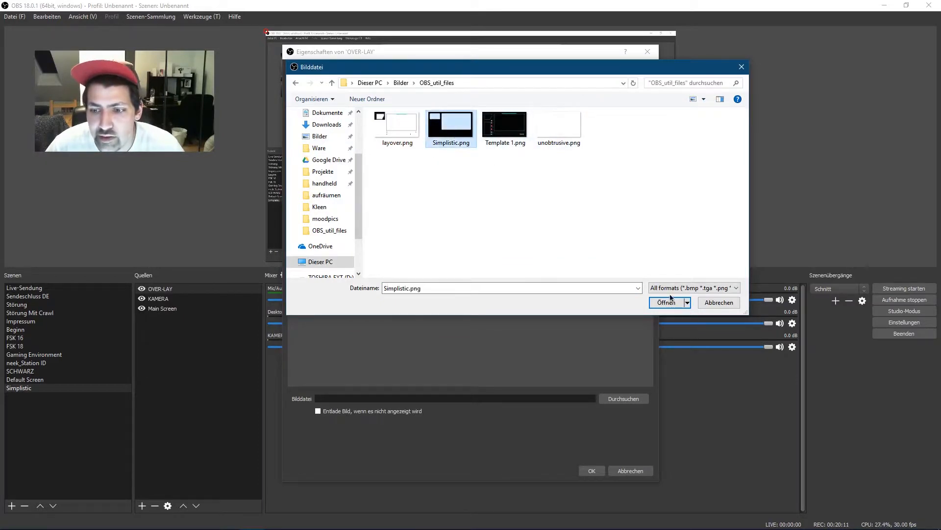
{"action": "left_click", "coordinate": [668, 303]}
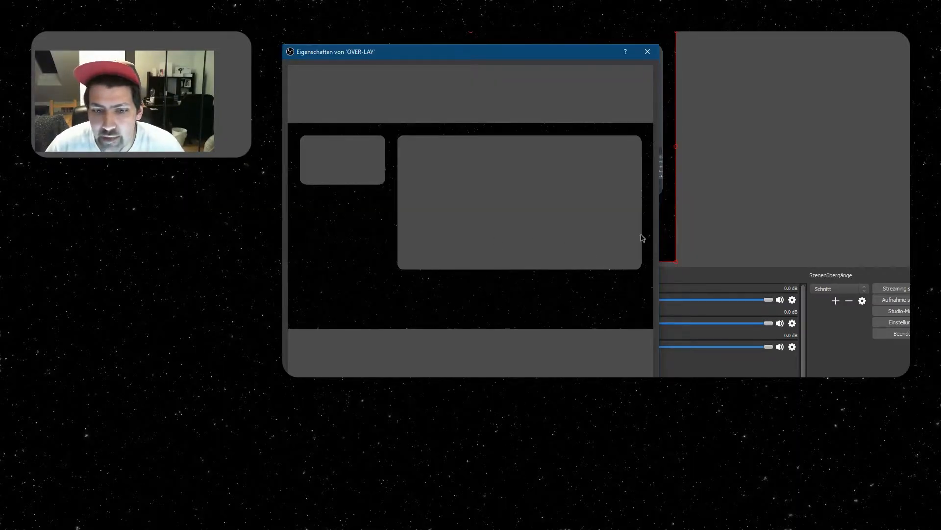
{"action": "left_click", "coordinate": [595, 455]}
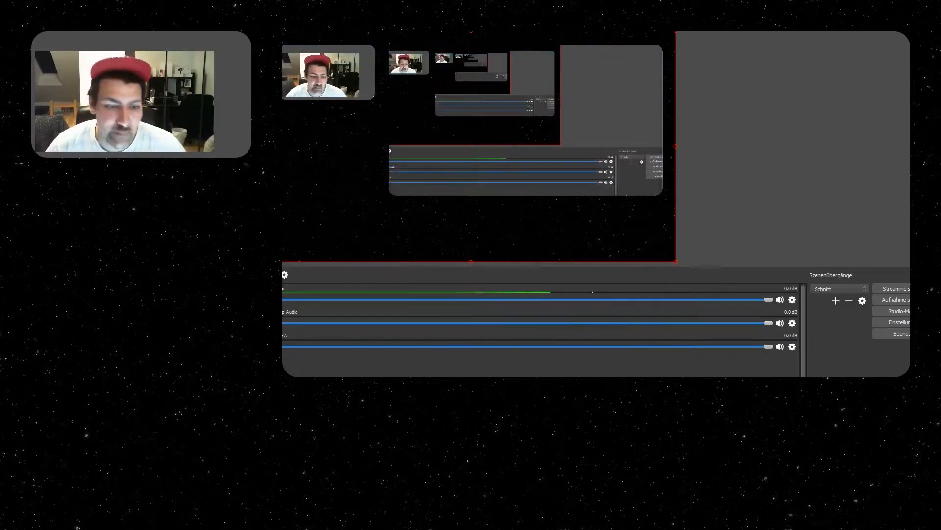
- Resize the KAMERA source to fill the overlay's small opening and shrink the Main Screen source to fit the large opening
{"action": "left_click", "coordinate": [319, 71]}
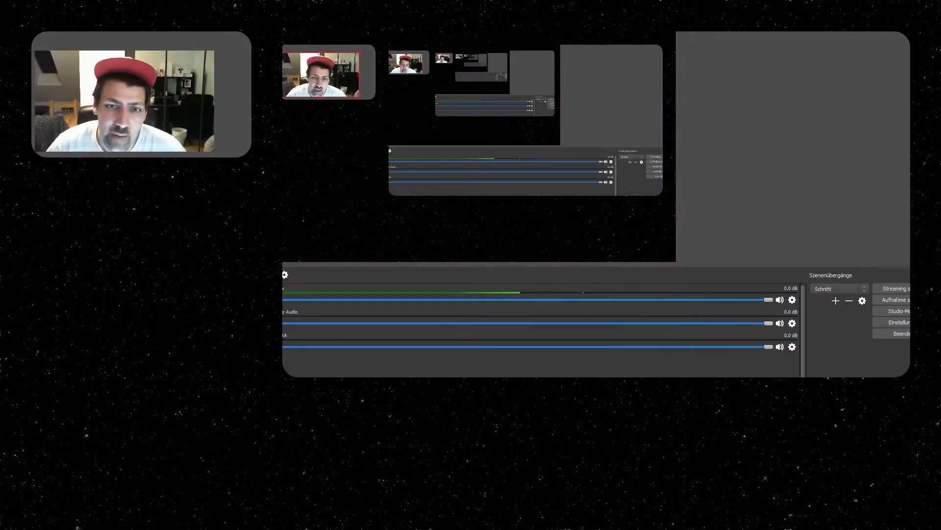
{"action": "left_click_drag", "start_coordinate": [319, 75], "coordinate": [378, 102]}
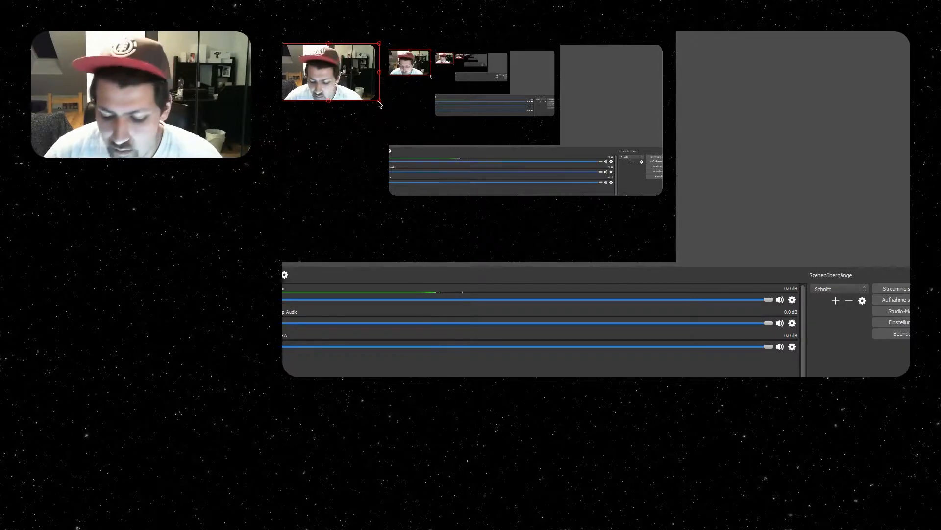
{"action": "left_click_drag", "start_coordinate": [379, 73], "coordinate": [378, 72]}
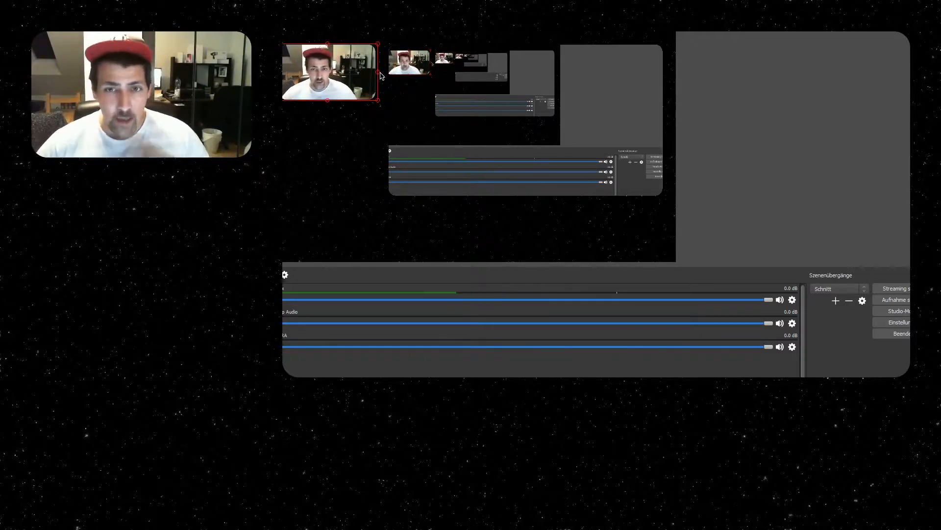
{"action": "left_click", "coordinate": [469, 149]}
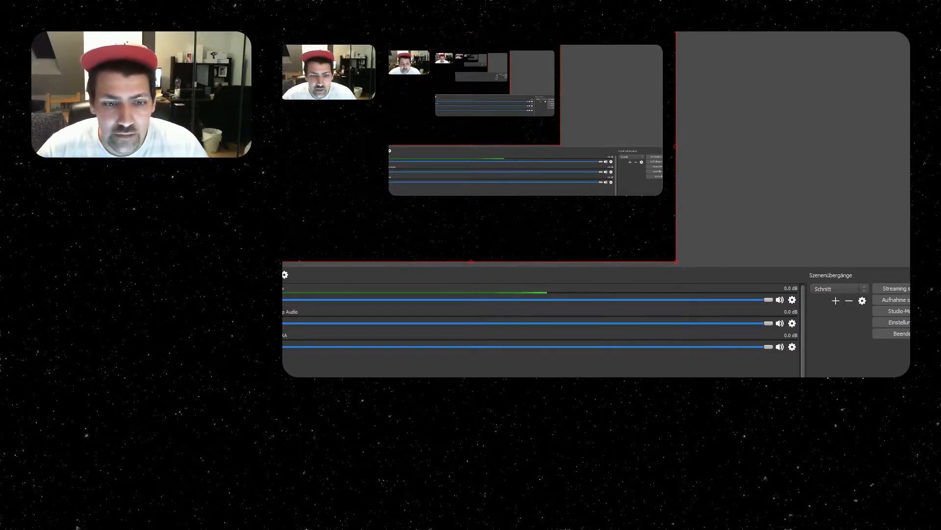
{"action": "left_click_drag", "start_coordinate": [265, 262], "coordinate": [540, 145]}
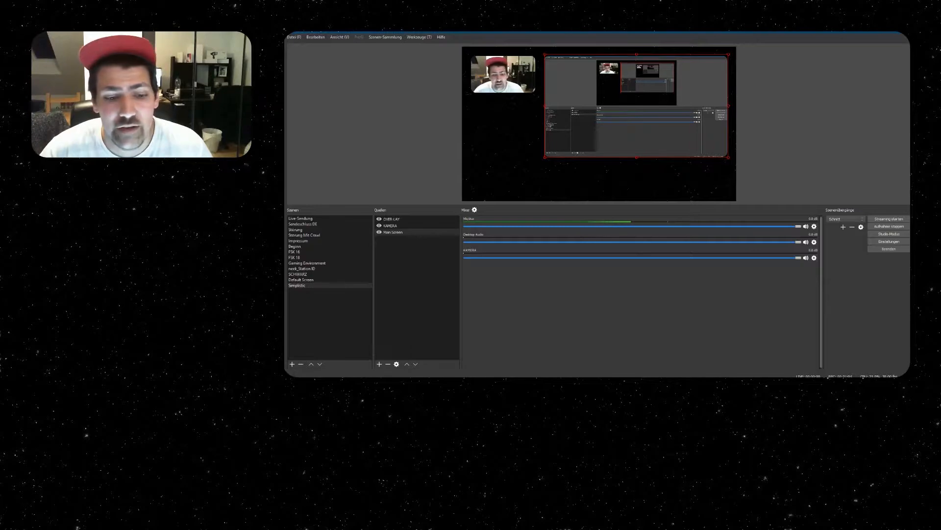
- Switch to paint.net, show the Boxes layer, and select the WEBCAM box with the Magic Wand to read its position and size
{"action": "left_click", "coordinate": [340, 373]}
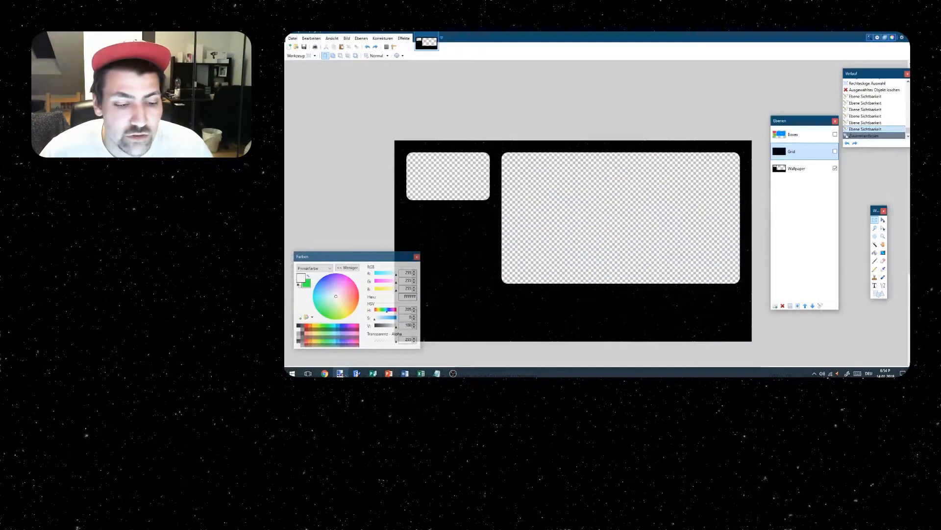
{"action": "left_click", "coordinate": [414, 164]}
{"action": "scroll", "coordinate": [403, 152], "scroll_direction": "up", "scroll_amount": 4, "text": "ctrl"}
{"action": "scroll", "coordinate": [403, 152], "scroll_direction": "up", "scroll_amount": 2, "text": "ctrl"}
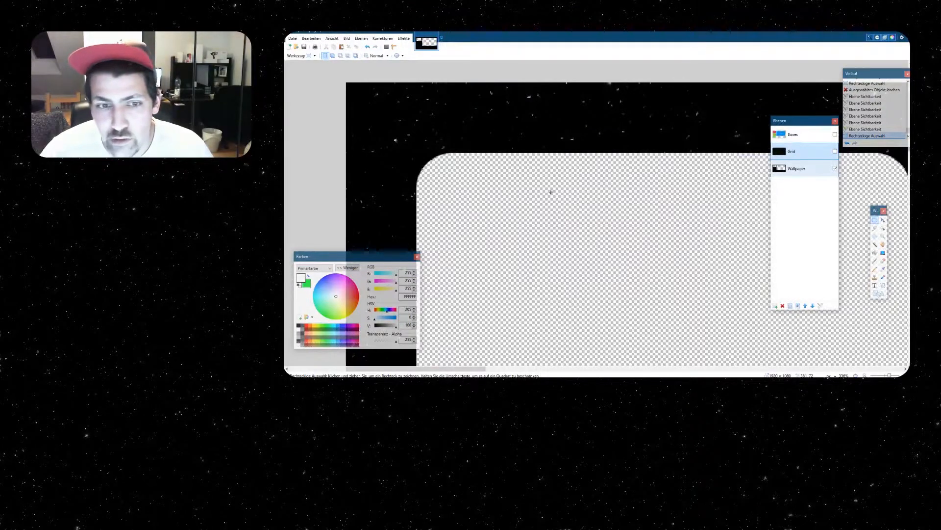
{"action": "left_click", "coordinate": [834, 139]}
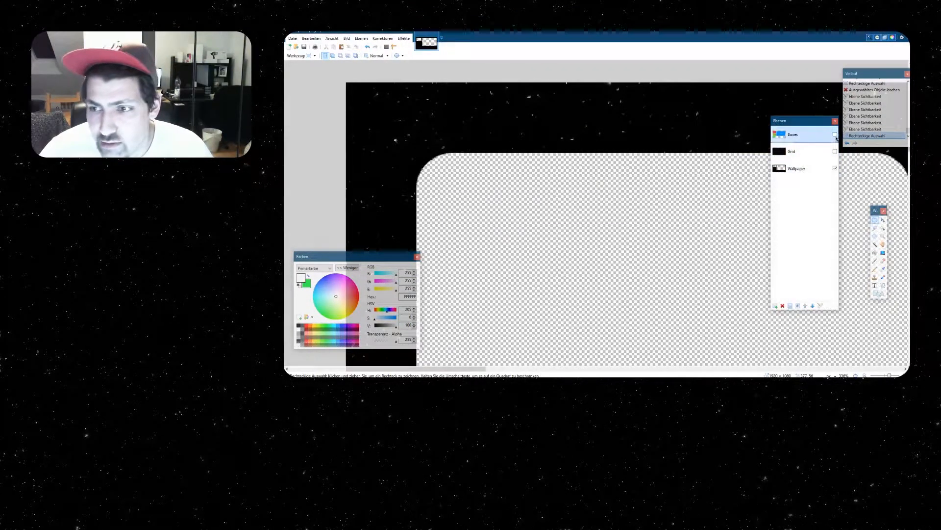
{"action": "left_click", "coordinate": [835, 135]}
{"action": "left_click", "coordinate": [875, 243]}
{"action": "left_click", "coordinate": [556, 195]}
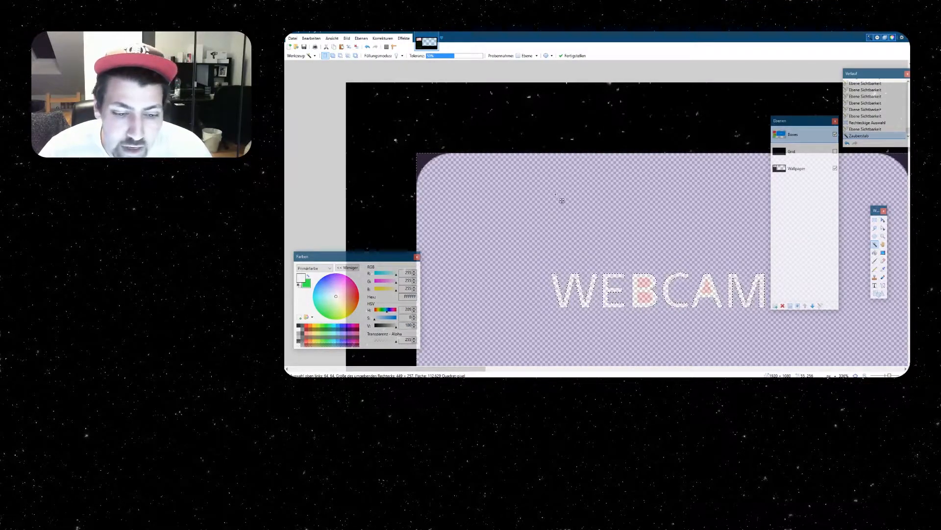
{"action": "left_click", "coordinate": [861, 33]}
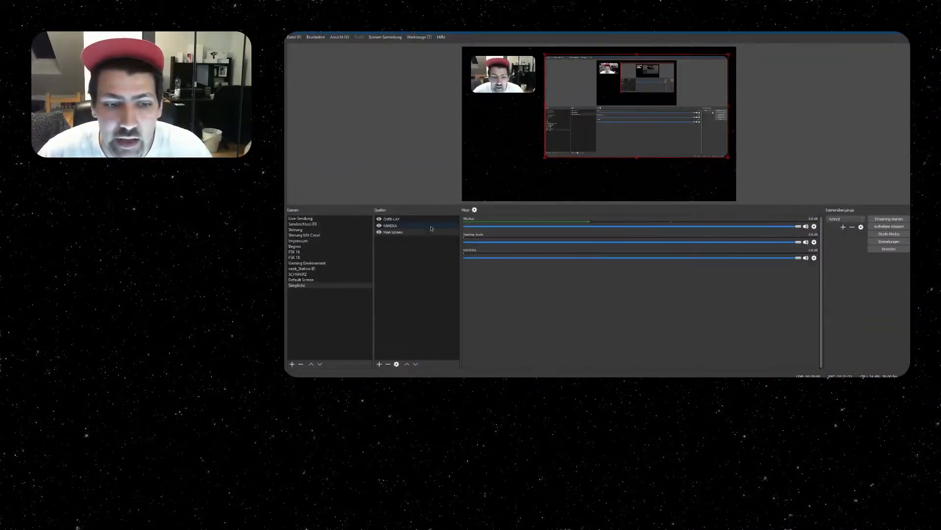
- In OBS, set the KAMERA source's transform to position 64, 64 and size 449 × 257
{"action": "left_click", "coordinate": [386, 228]}
{"action": "right_click", "coordinate": [501, 78]}
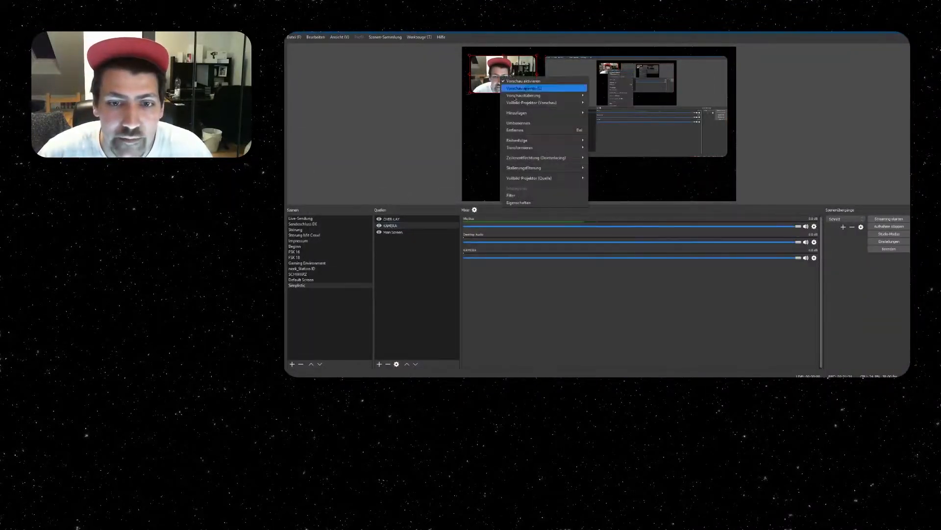
{"action": "mouse_move", "coordinate": [563, 147]}
{"action": "left_click", "coordinate": [613, 149]}
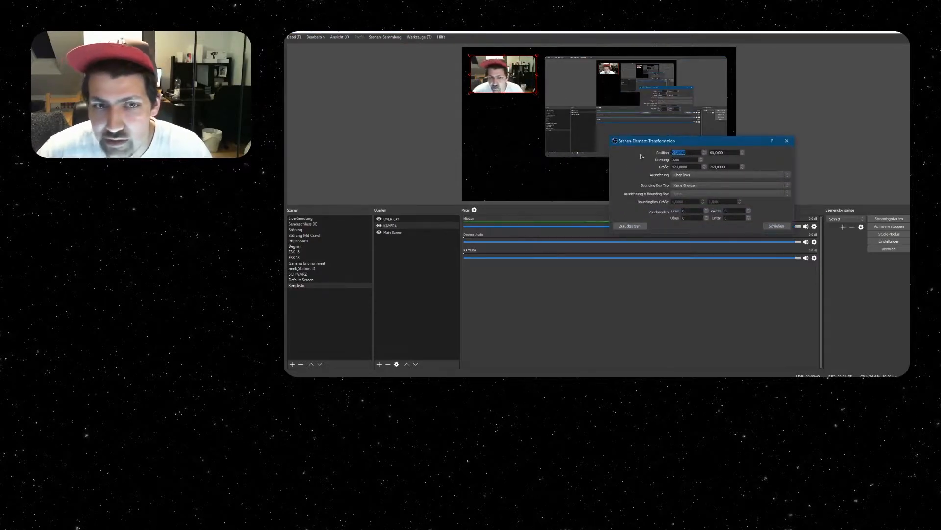
{"action": "type", "text": "64"}
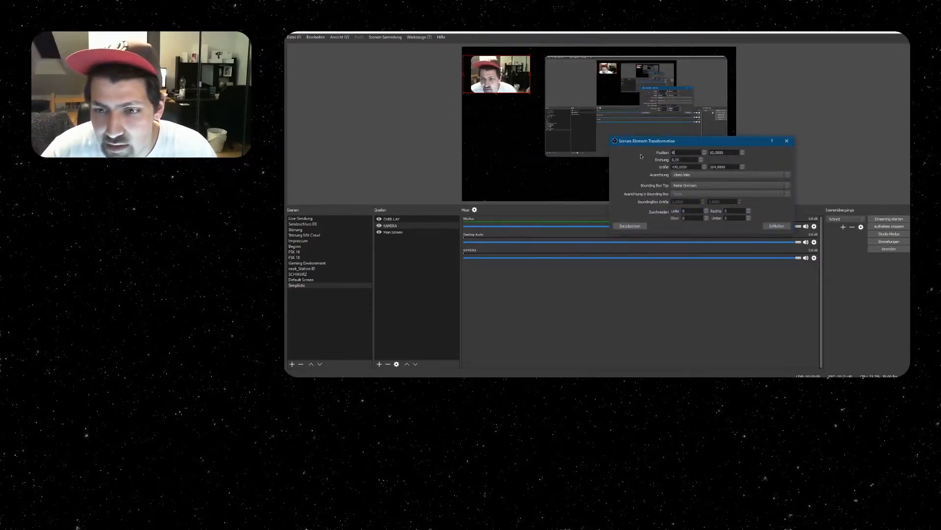
{"action": "type", "text": "64"}
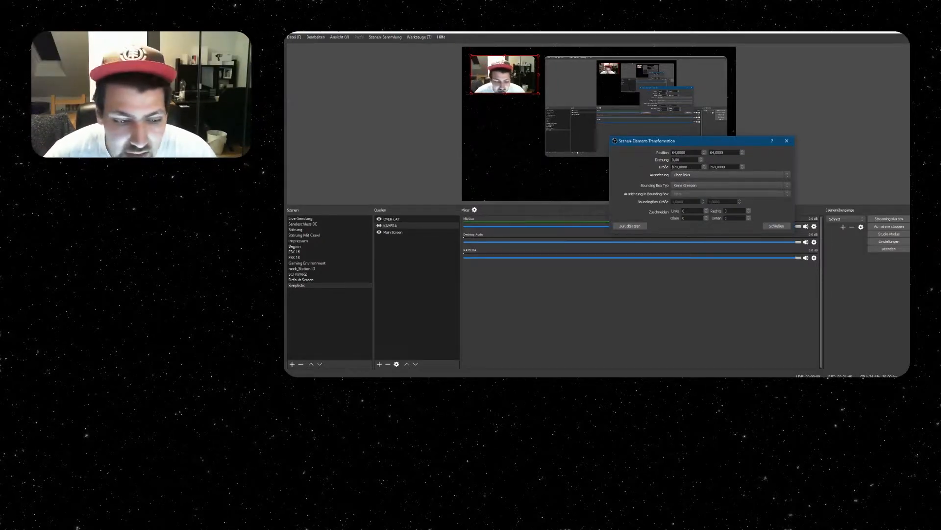
{"action": "type", "text": "440"}
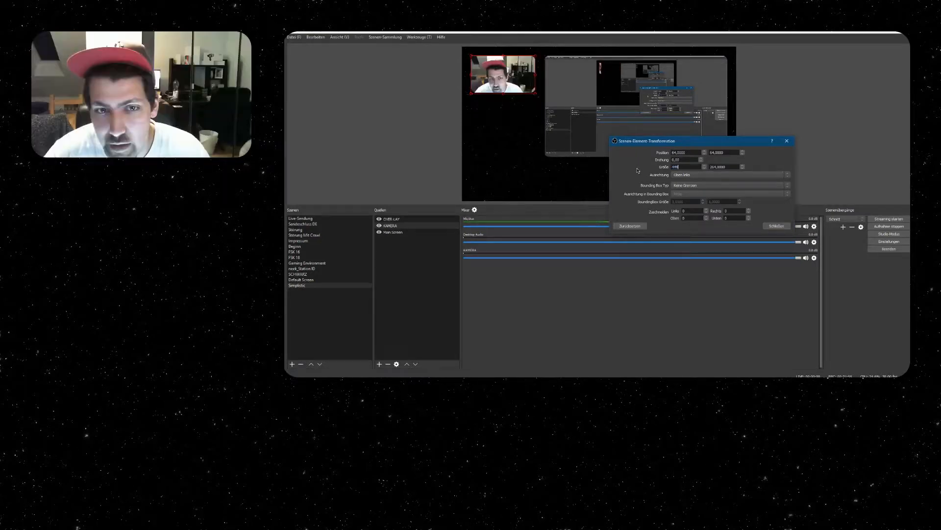
{"action": "type", "text": "2"}
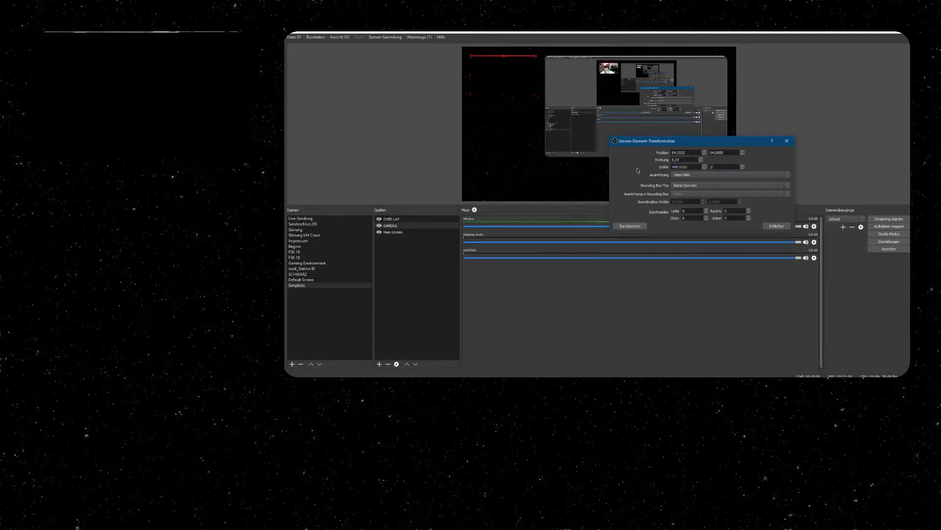
{"action": "type", "text": "57"}
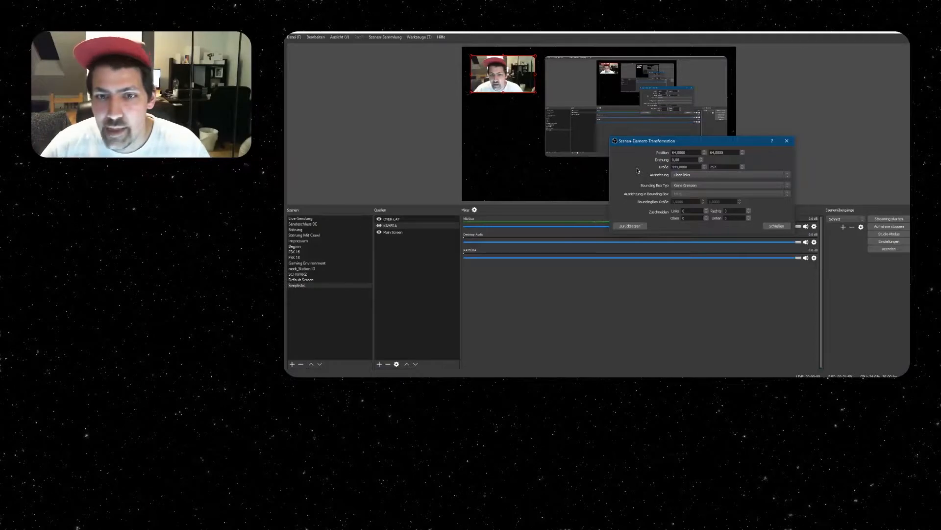
{"action": "left_click", "coordinate": [777, 227]}
- Check the large screen box's dimensions in paint.net and set the Main Screen source in OBS to position 576, 64 and size 1281 × 705
{"action": "left_click", "coordinate": [597, 132]}
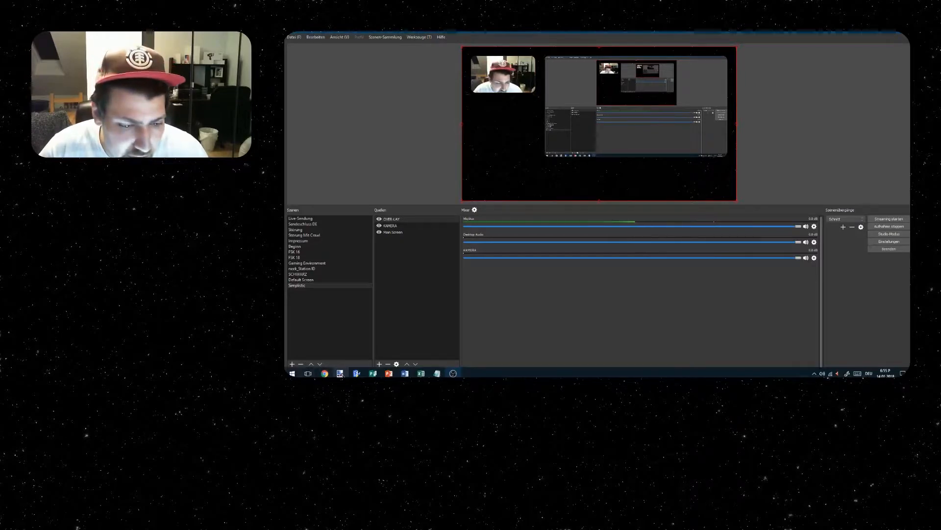
{"action": "left_click", "coordinate": [340, 372]}
{"action": "scroll", "coordinate": [562, 200], "scroll_direction": "down", "scroll_amount": 3}
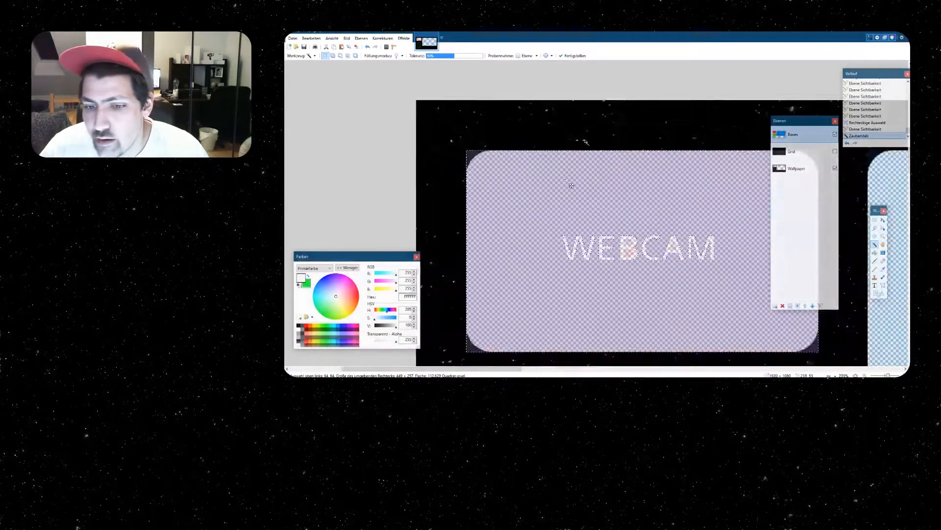
{"action": "key", "text": "alt+Tab"}
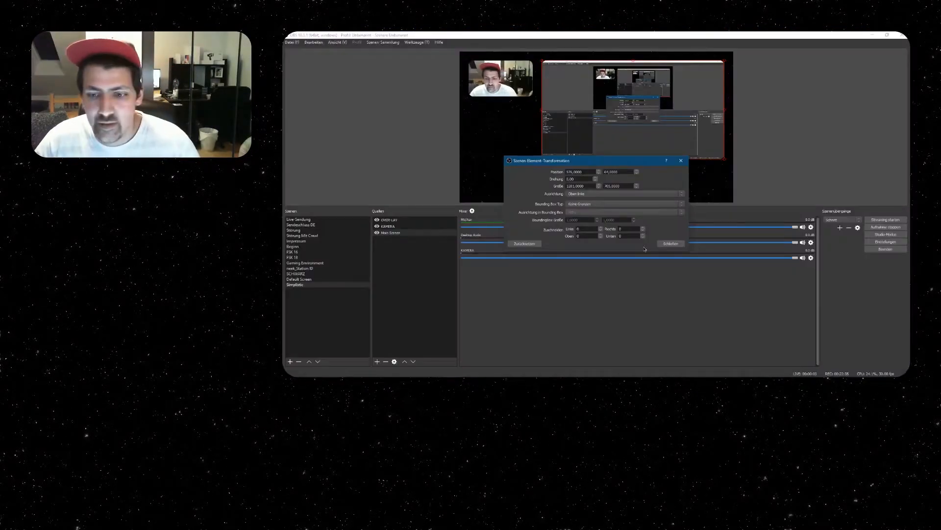
{"action": "left_click", "coordinate": [671, 244]}
{"action": "right_click", "coordinate": [767, 165]}
{"action": "left_click", "coordinate": [758, 150]}
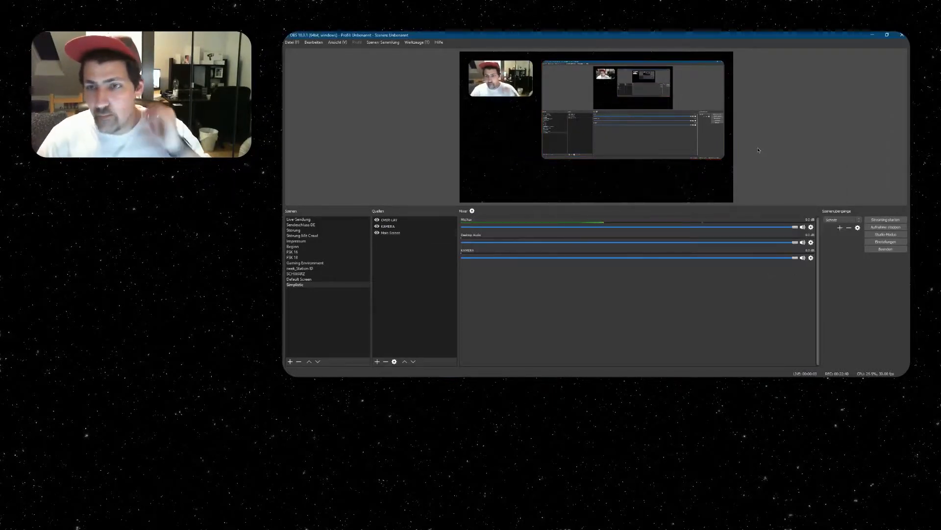
- Switch back to Simplistic.png in paint.net, clear the selection, and add a new layer directly above Wallpaper
{"action": "left_click_drag", "start_coordinate": [732, 37], "coordinate": [541, 66]}
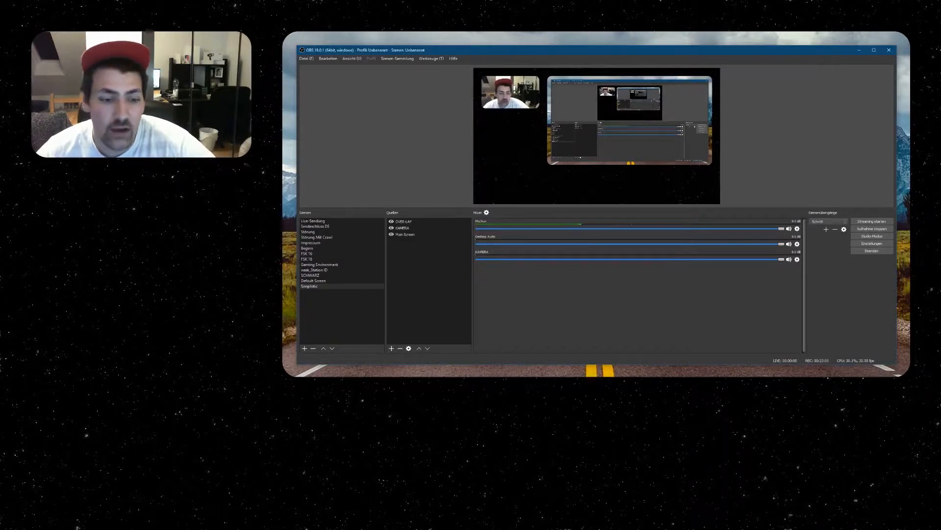
{"action": "mouse_move", "coordinate": [352, 374]}
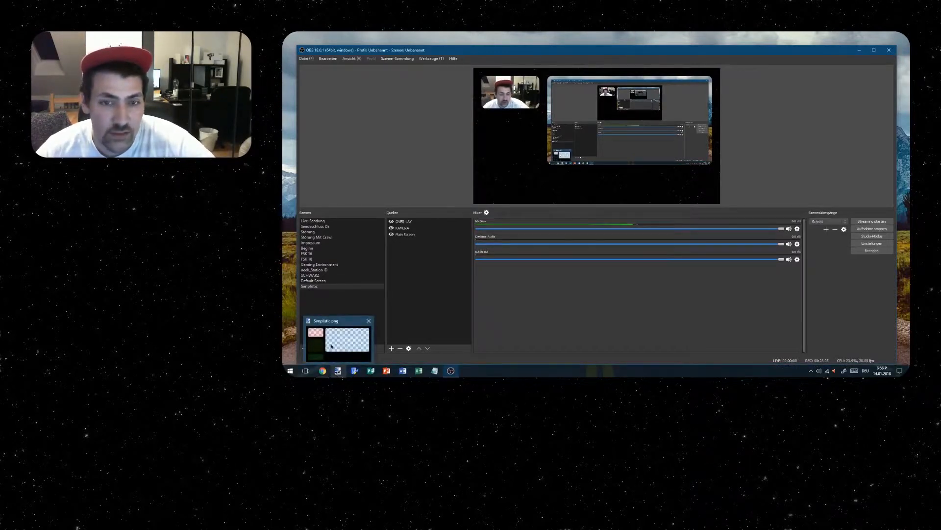
{"action": "left_click", "coordinate": [332, 359]}
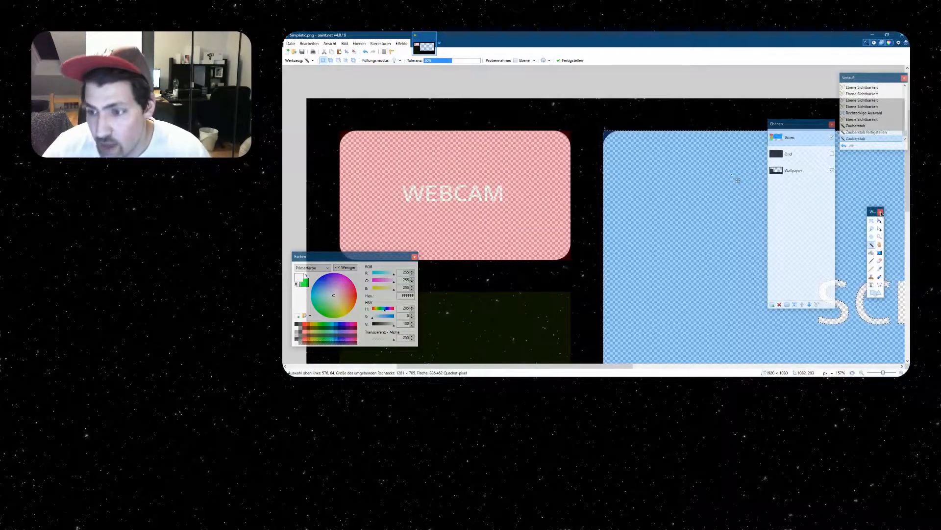
{"action": "left_click", "coordinate": [872, 221]}
{"action": "key", "text": "ctrl+d"}
{"action": "left_click", "coordinate": [793, 170]}
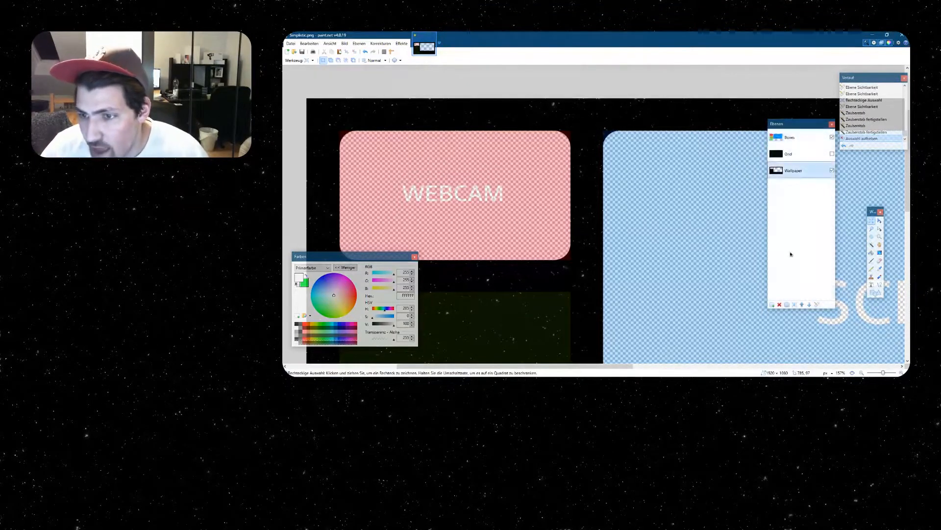
{"action": "left_click", "coordinate": [774, 305]}
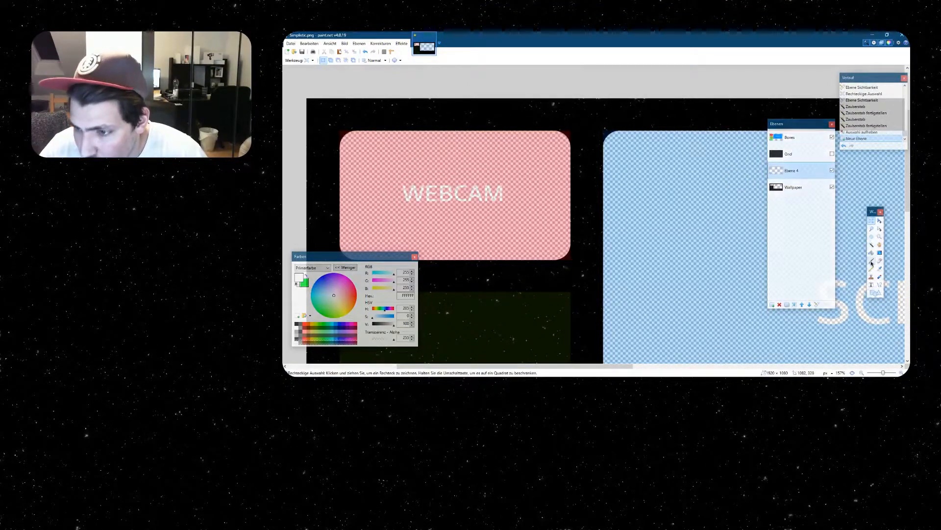
- Fill the new layer with a vertical linear gradient from red FF0000 to dark red, spanning the SUB box's height
{"action": "left_click_drag", "start_coordinate": [385, 263], "coordinate": [583, 121]}
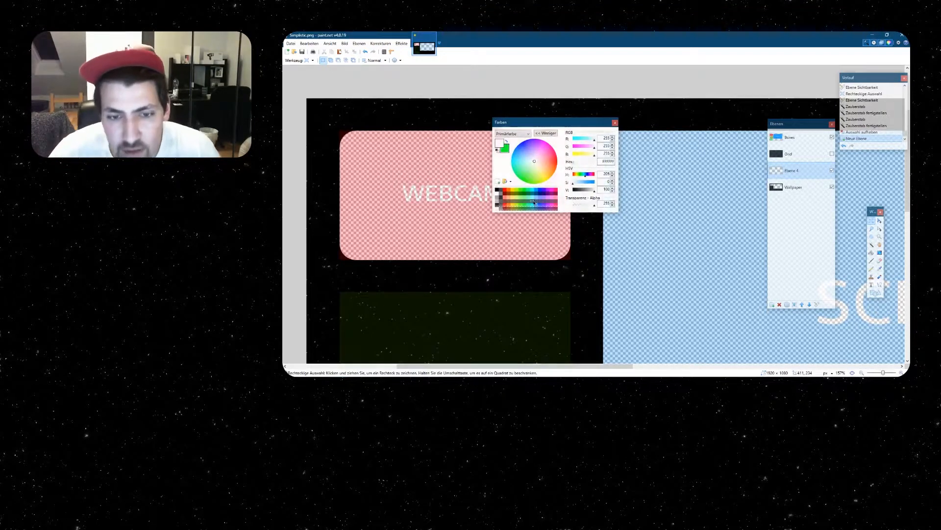
{"action": "left_click", "coordinate": [505, 190]}
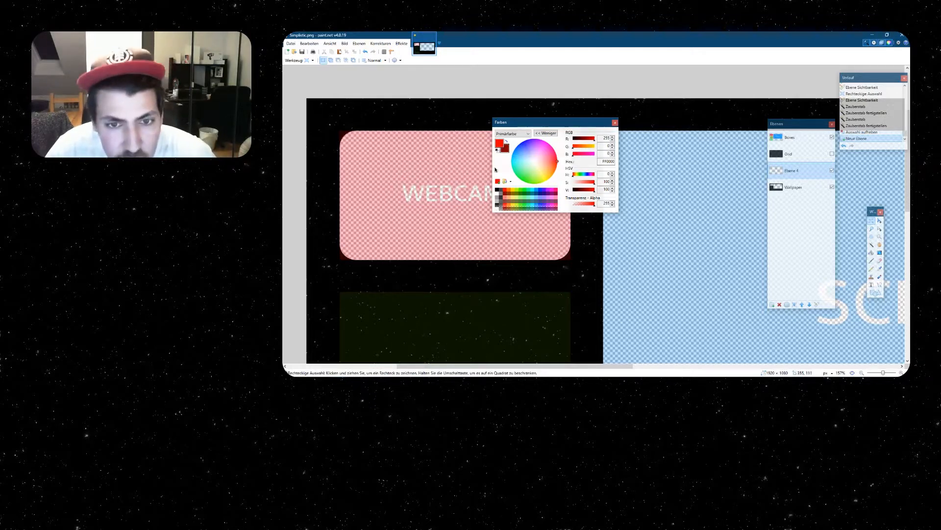
{"action": "scroll", "coordinate": [485, 230], "scroll_direction": "down", "scroll_amount": 5}
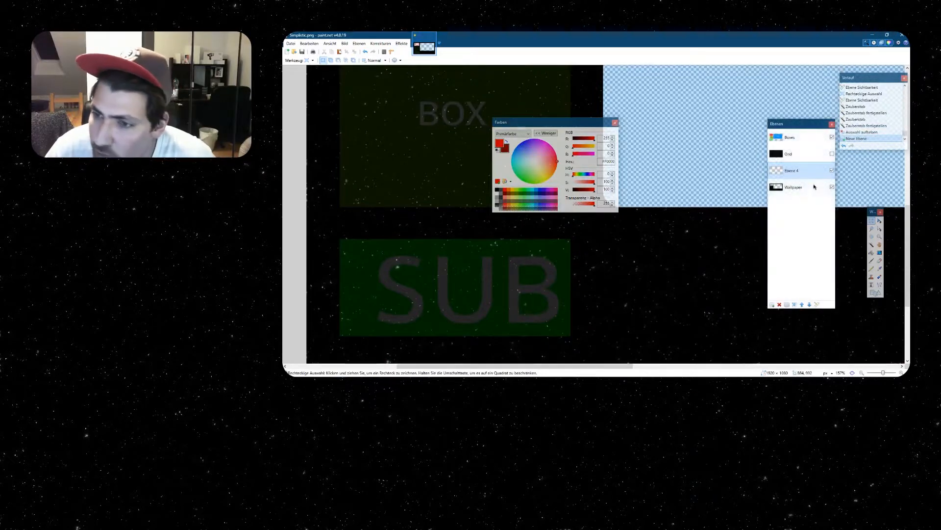
{"action": "left_click", "coordinate": [880, 253]}
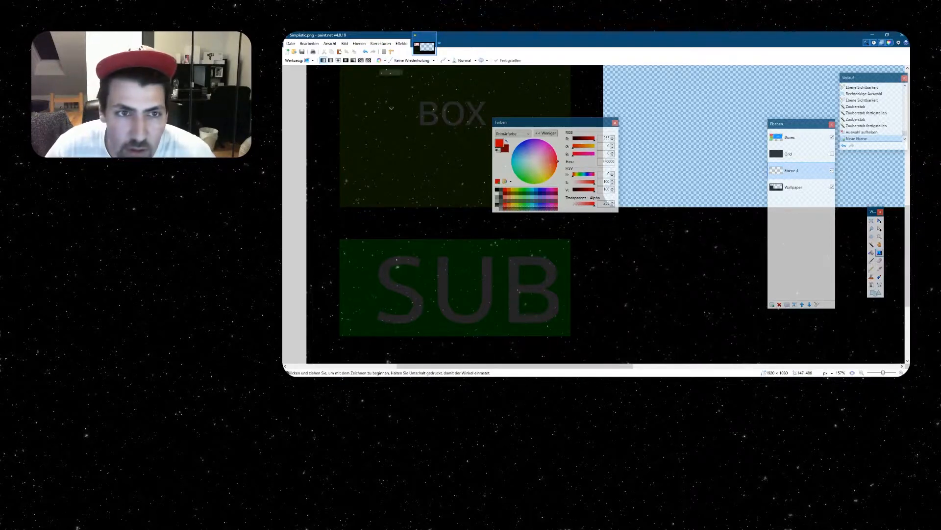
{"action": "left_click_drag", "start_coordinate": [449, 239], "coordinate": [448, 335]}
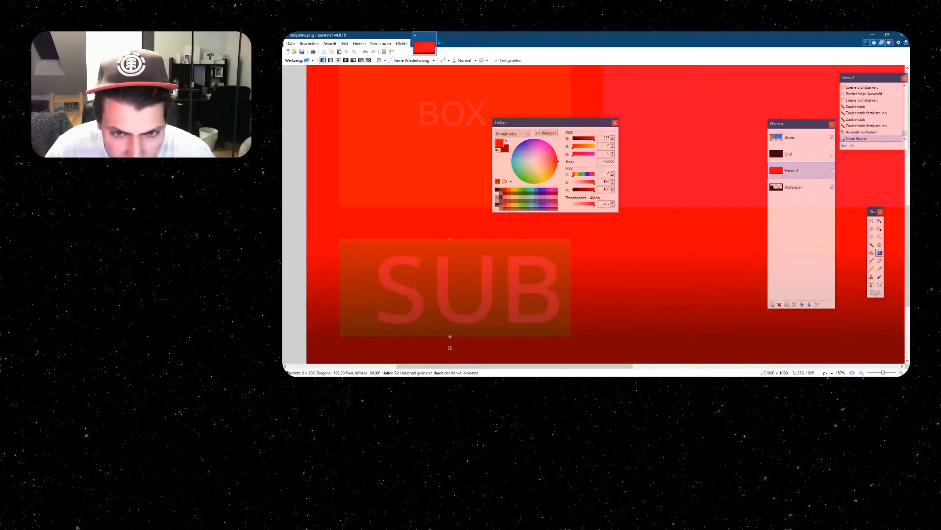
{"action": "left_click_drag", "start_coordinate": [451, 336], "coordinate": [449, 336]}
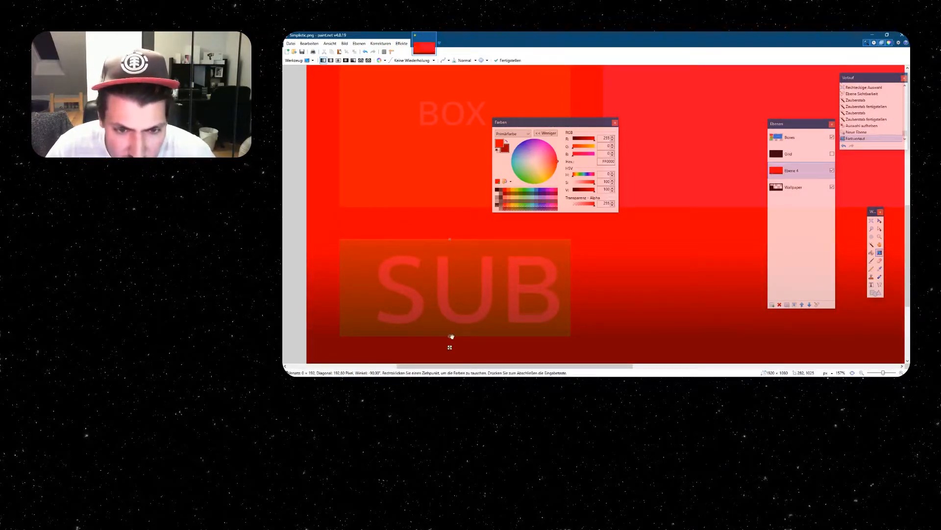
- Finish the gradient and move its layer below the Wallpaper layer
{"action": "left_click", "coordinate": [874, 221]}
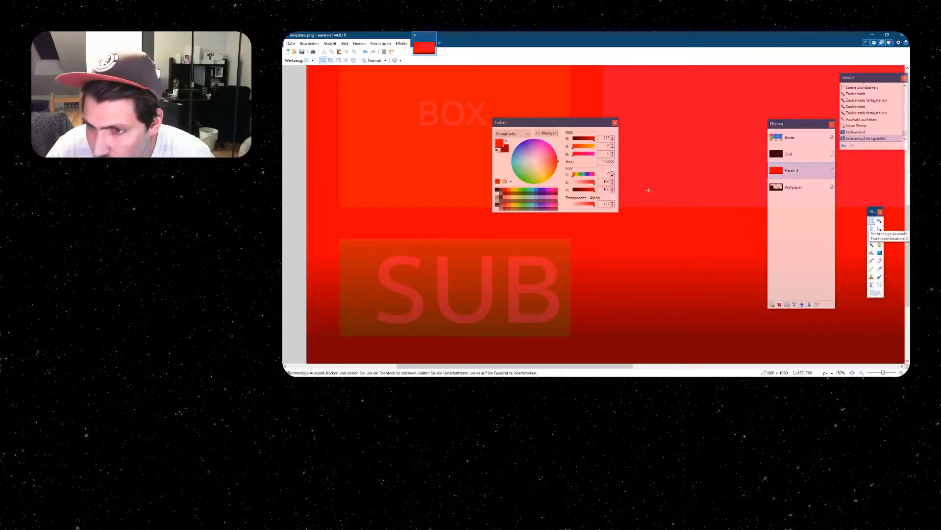
{"action": "left_click", "coordinate": [793, 141]}
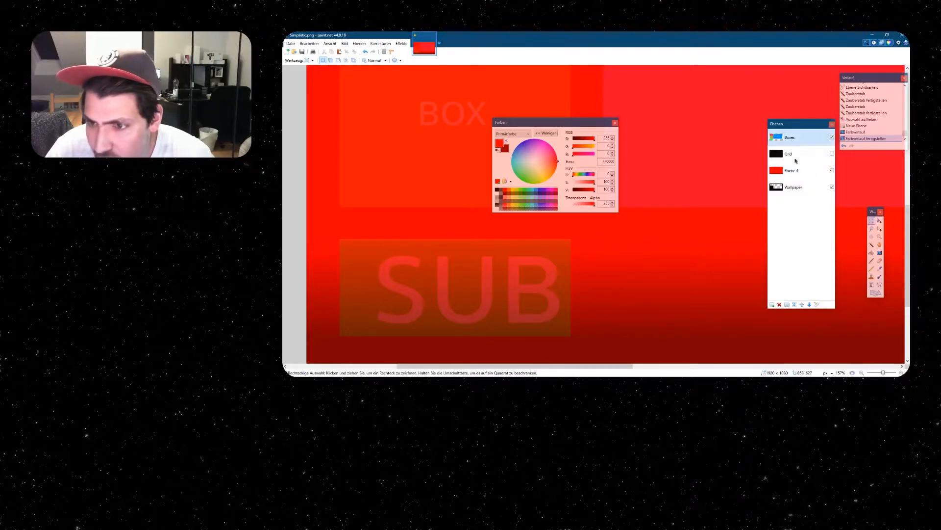
{"action": "left_click_drag", "start_coordinate": [800, 172], "coordinate": [797, 202]}
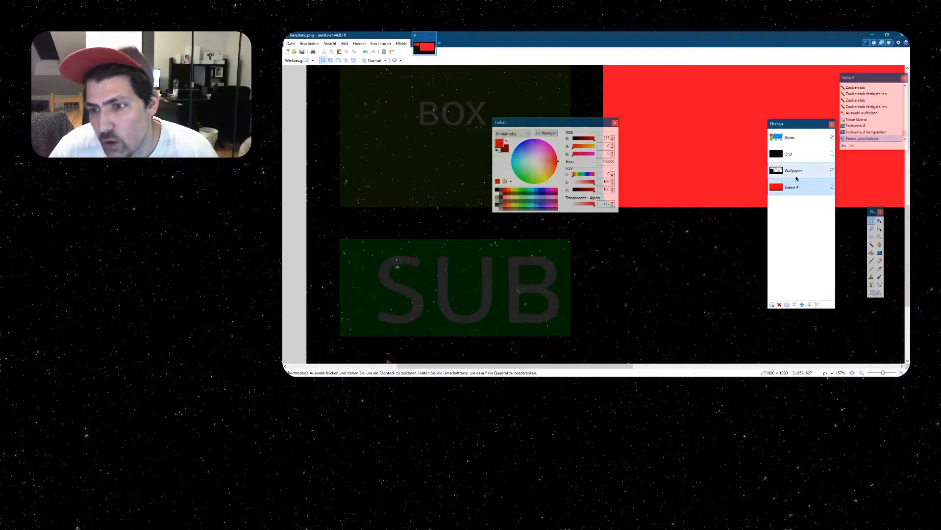
- Show the Grid layer, cut a rounded-corner opening out of the Wallpaper layer at the SUB box, and close the colour window
{"action": "left_click", "coordinate": [872, 237]}
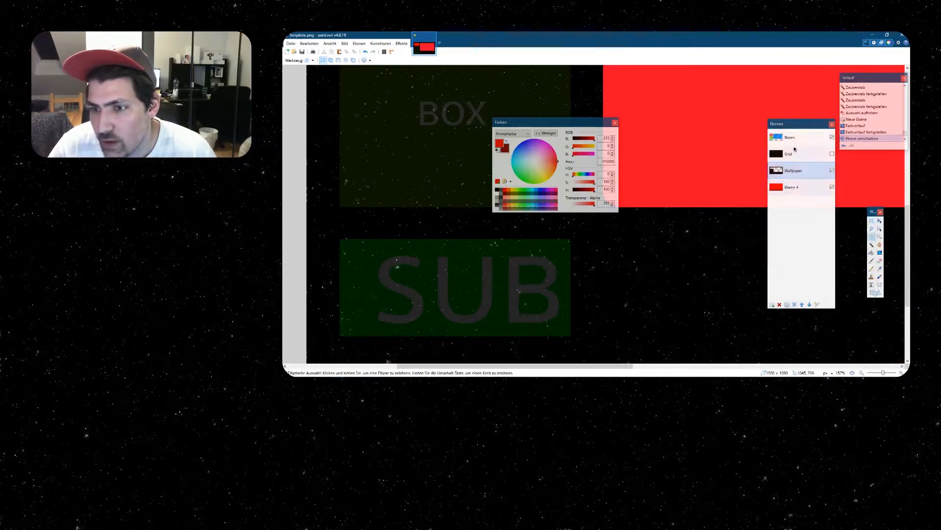
{"action": "left_click", "coordinate": [790, 137]}
{"action": "left_click", "coordinate": [832, 153]}
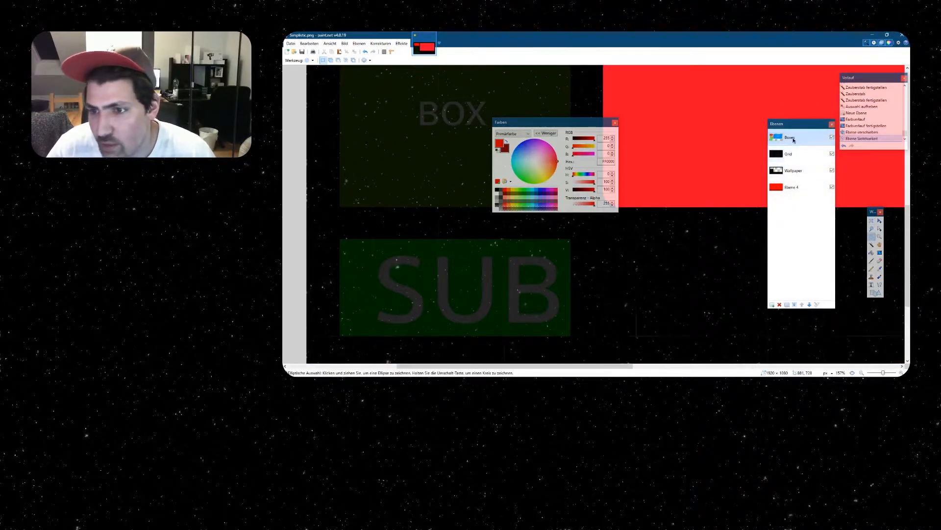
{"action": "scroll", "coordinate": [397, 267], "scroll_direction": "up", "scroll_amount": 5}
{"action": "scroll", "coordinate": [431, 236], "scroll_direction": "down", "scroll_amount": 2}
{"action": "scroll", "coordinate": [353, 231], "scroll_direction": "up", "scroll_amount": 2}
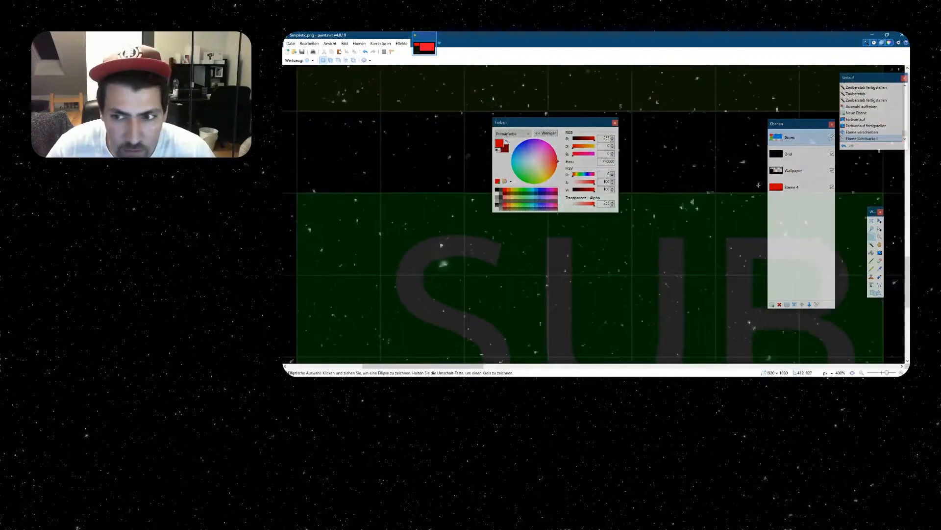
{"action": "scroll", "coordinate": [301, 237], "scroll_direction": "up", "scroll_amount": 1}
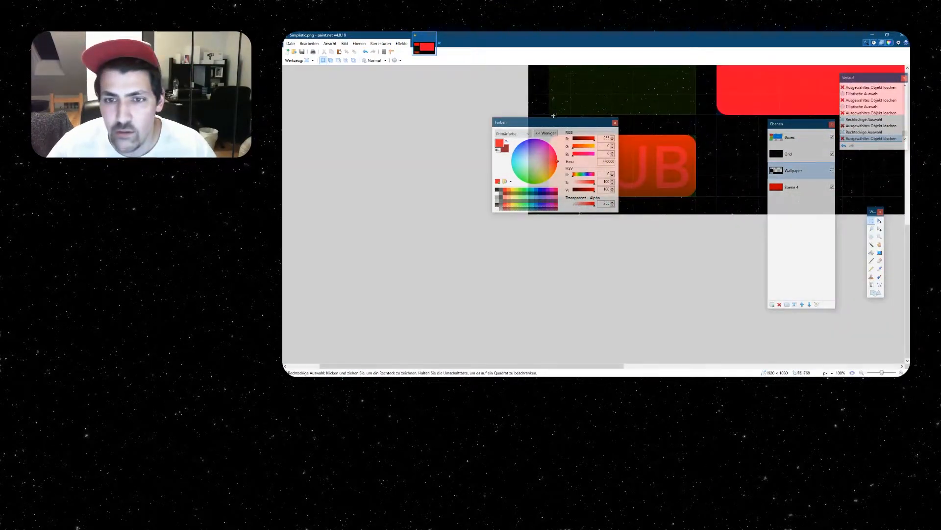
{"action": "left_click", "coordinate": [615, 123]}
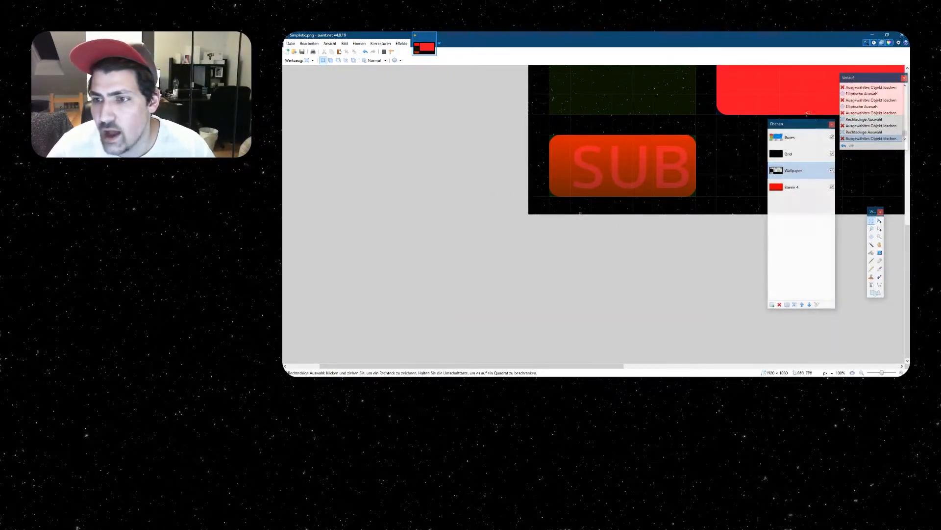
- Hide the Grid and Boxes layers, then erase the gradient layer's red fill behind the two upper openings
{"action": "left_click", "coordinate": [832, 124]}
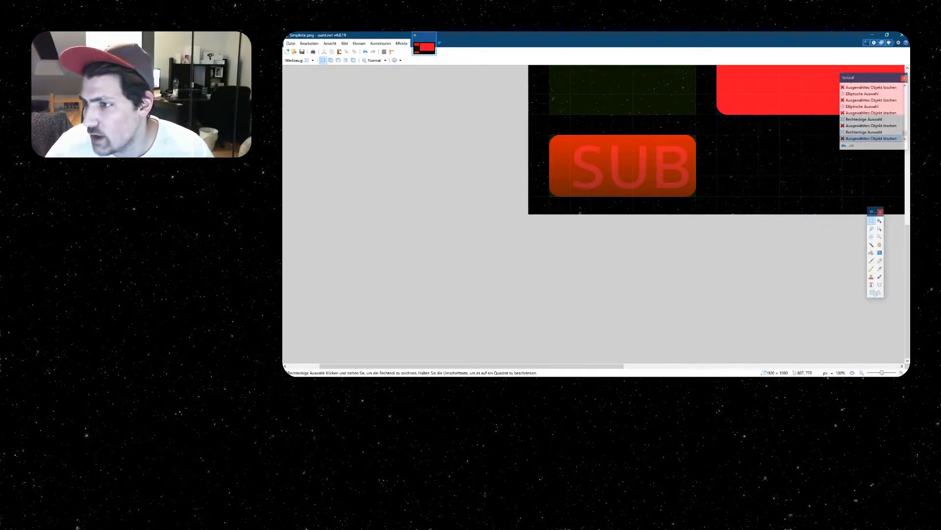
{"action": "scroll", "coordinate": [466, 191], "scroll_direction": "down", "scroll_amount": 3}
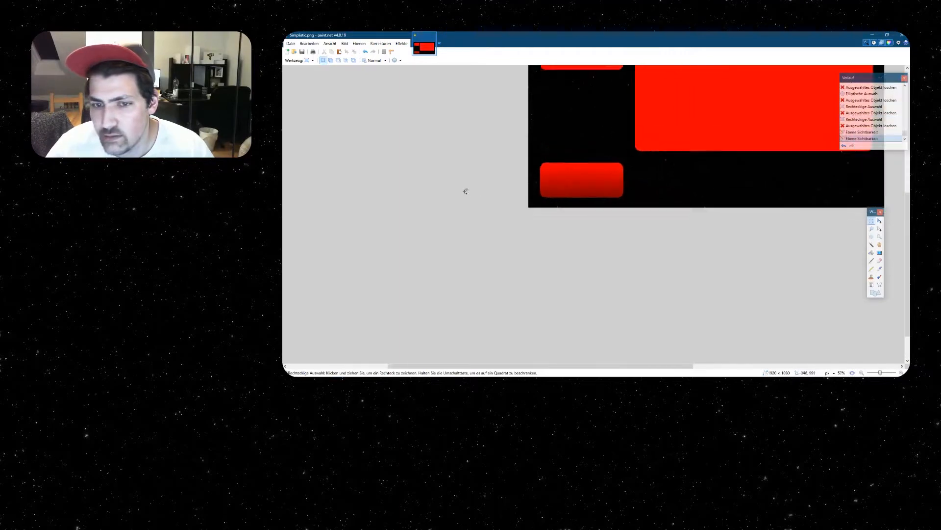
{"action": "scroll", "coordinate": [594, 157], "scroll_direction": "up", "scroll_amount": 3}
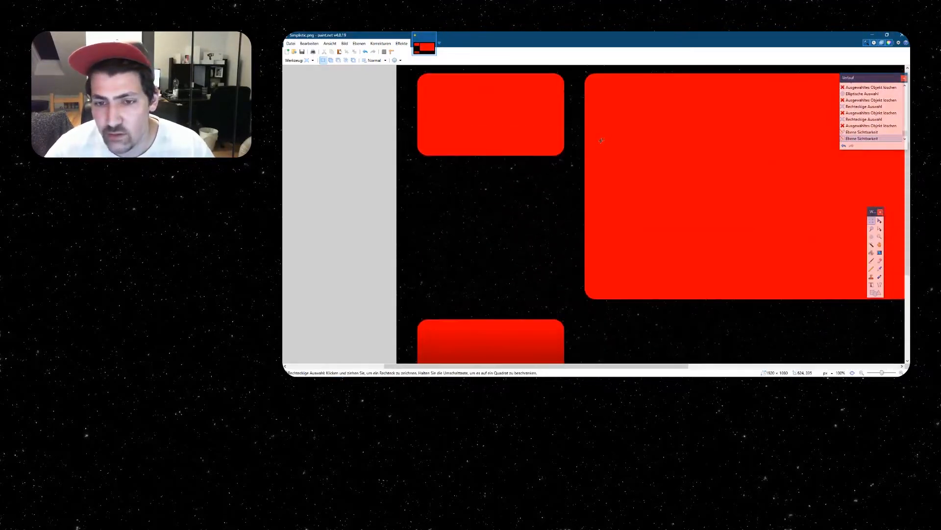
{"action": "scroll", "coordinate": [437, 214], "scroll_direction": "down", "scroll_amount": 3}
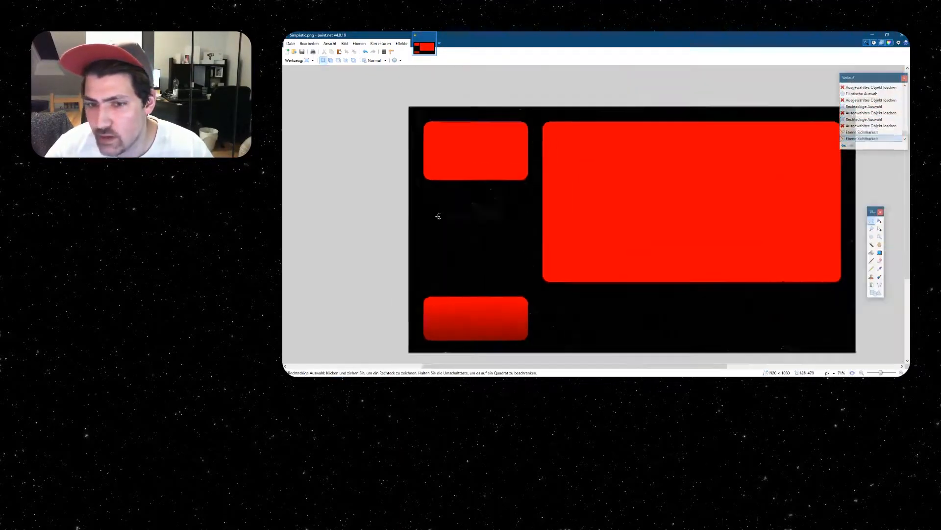
{"action": "left_click_drag", "start_coordinate": [792, 120], "coordinate": [365, 272]}
{"action": "key", "text": "Delete"}
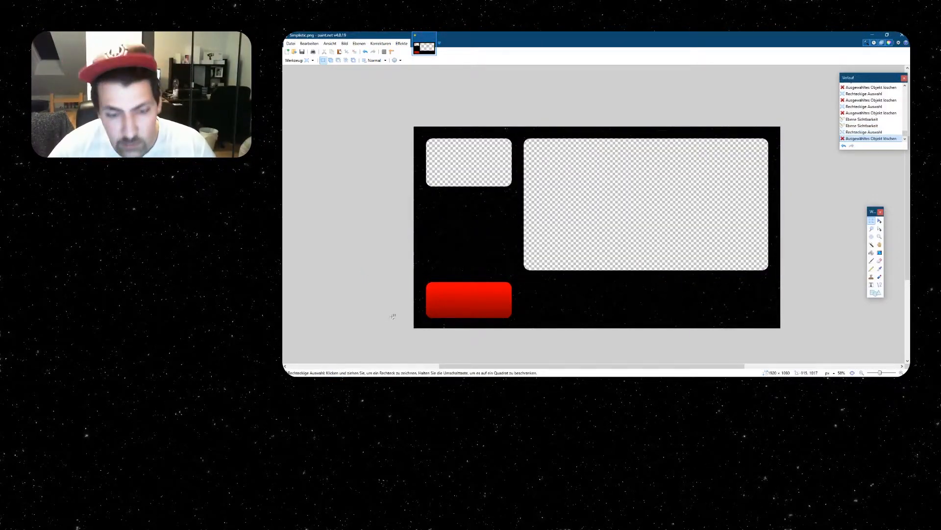
- Adjust the hue of the red gradient layer to -5 with Hue / Saturation
{"action": "scroll", "coordinate": [392, 317], "scroll_direction": "up", "scroll_amount": 3}
{"action": "scroll", "coordinate": [476, 306], "scroll_direction": "down", "scroll_amount": 3}
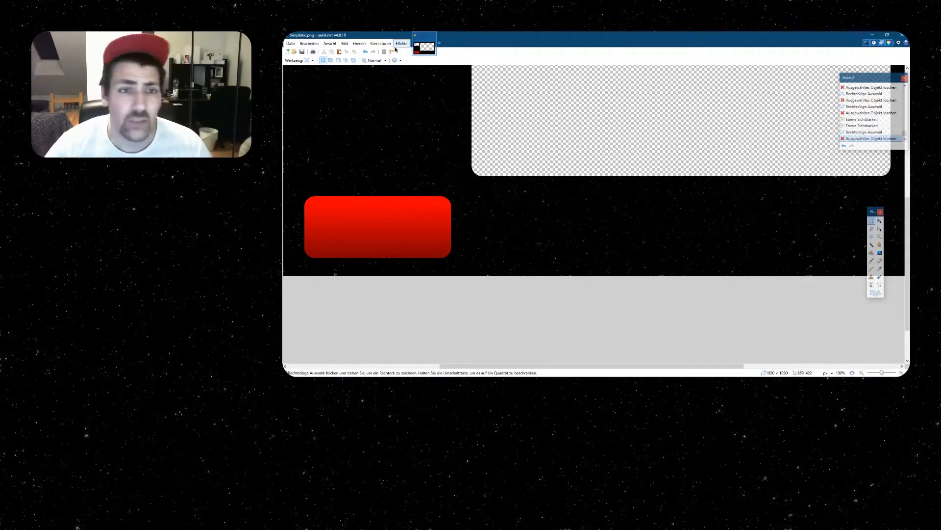
{"action": "key", "text": "ctrl+shift+u"}
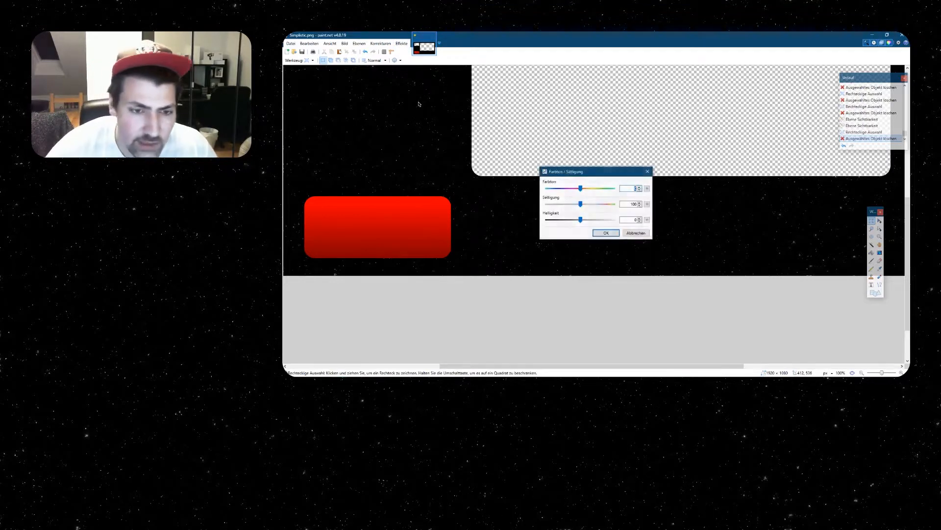
{"action": "left_click_drag", "start_coordinate": [580, 189], "coordinate": [577, 190]}
{"action": "type", "text": "-5"}
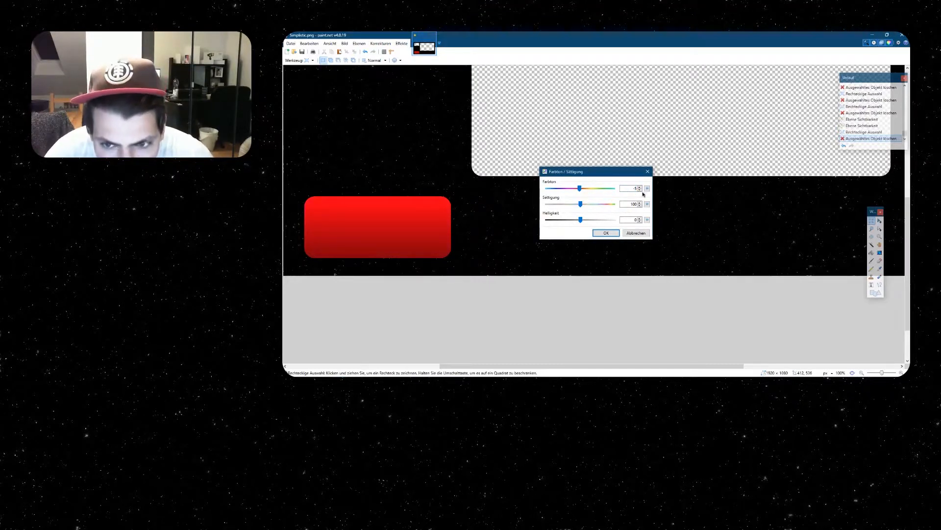
{"action": "left_click", "coordinate": [606, 233]}
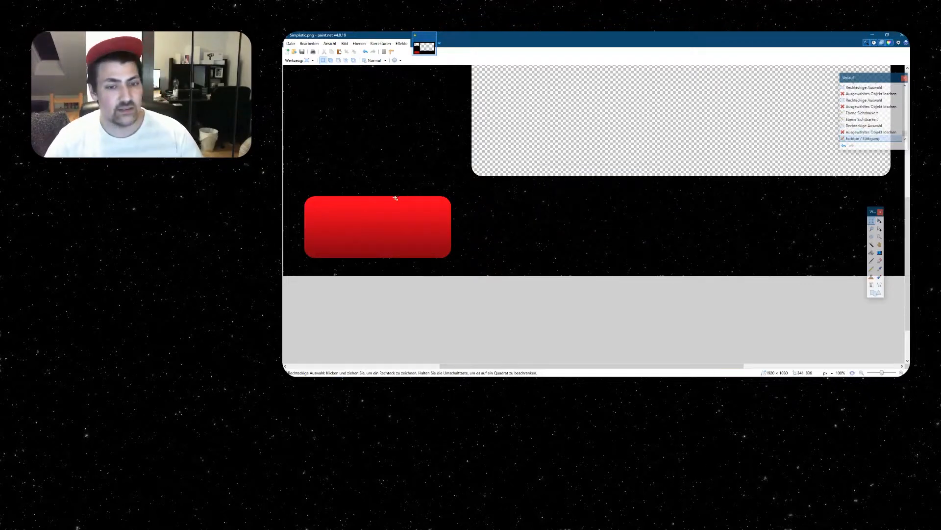
- Add a new layer and write the text "Subscribe" at size 36 inside the red box
{"action": "scroll", "coordinate": [395, 238], "scroll_direction": "up", "scroll_amount": 7}
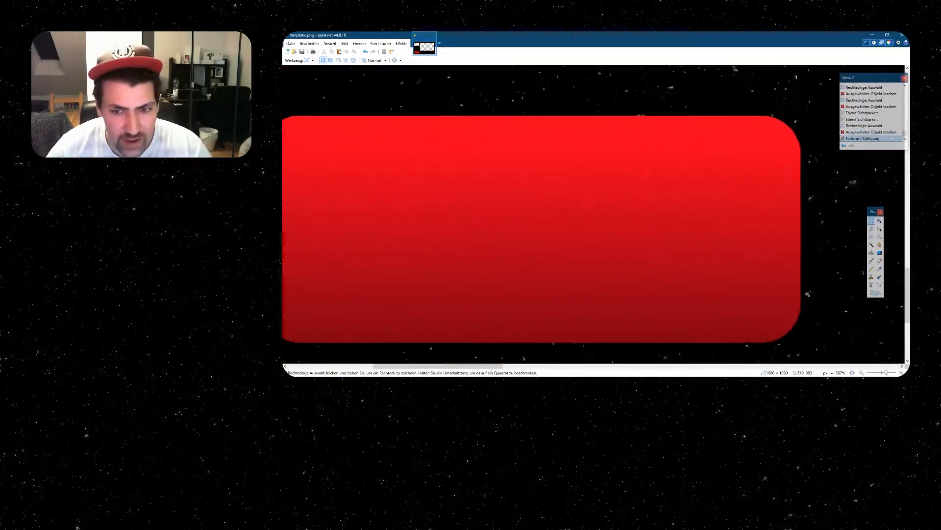
{"action": "scroll", "coordinate": [808, 293], "scroll_direction": "down", "scroll_amount": 5}
{"action": "scroll", "coordinate": [754, 252], "scroll_direction": "up", "scroll_amount": 2}
{"action": "left_click", "coordinate": [872, 285]}
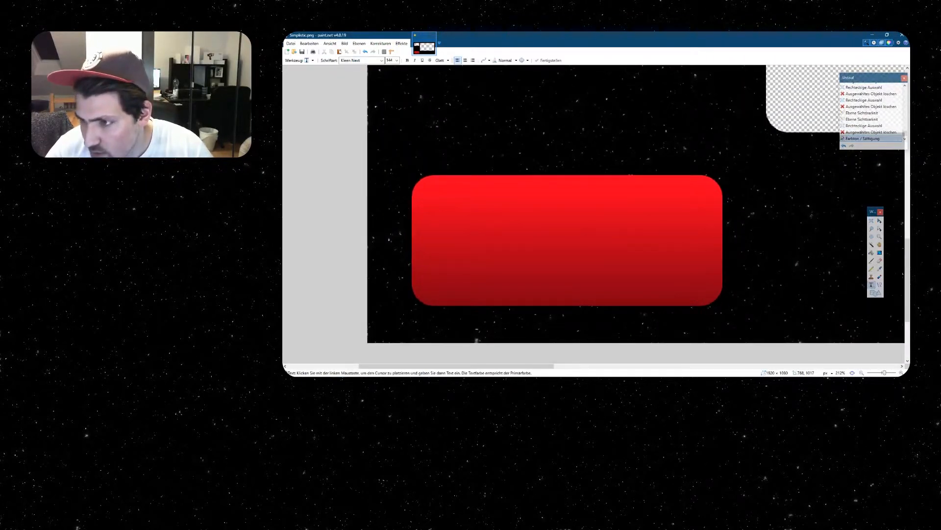
{"action": "key", "text": "ctrl+shift+n"}
{"action": "left_click", "coordinate": [434, 241]}
{"action": "left_click", "coordinate": [397, 60]}
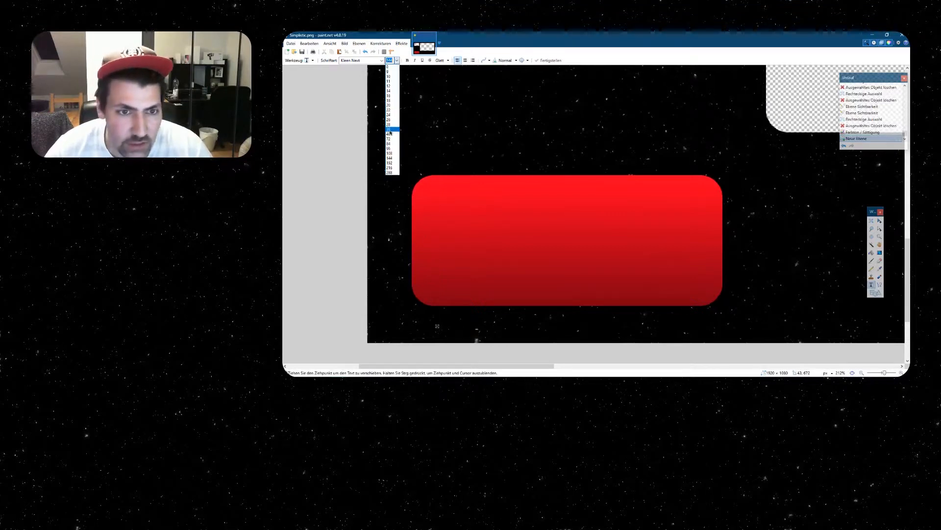
{"action": "left_click", "coordinate": [390, 131]}
{"action": "type", "text": "Sub"}
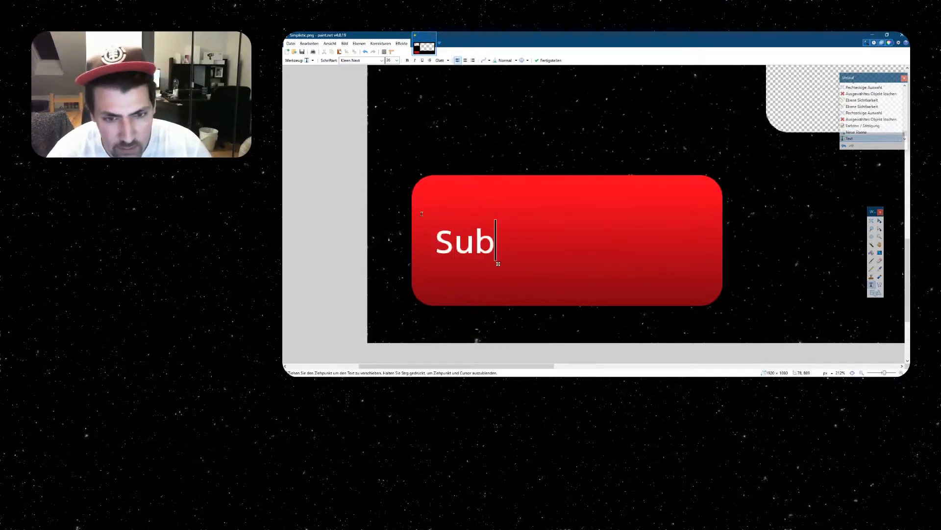
{"action": "type", "text": "scribe"}
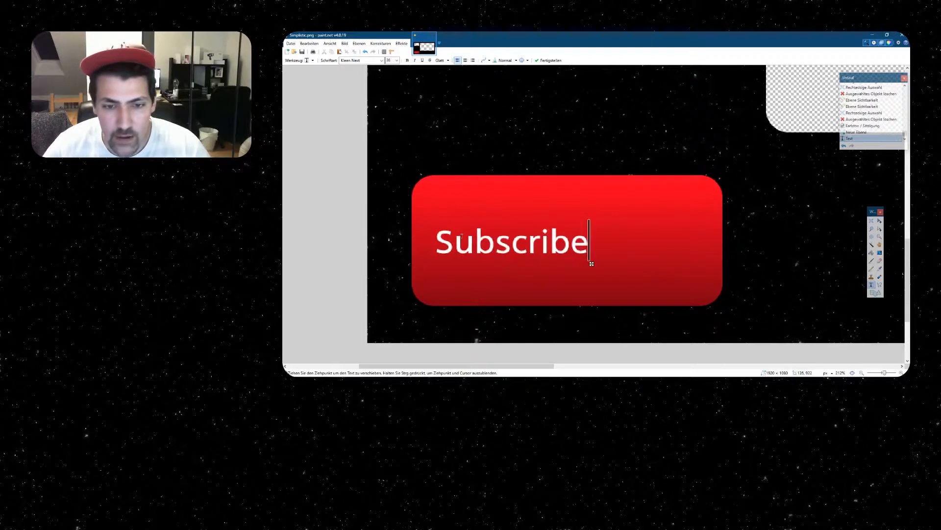
- Enlarge the "Subscribe" text to size 48 and centre it in the red box
{"action": "left_click_drag", "start_coordinate": [592, 263], "coordinate": [644, 260]}
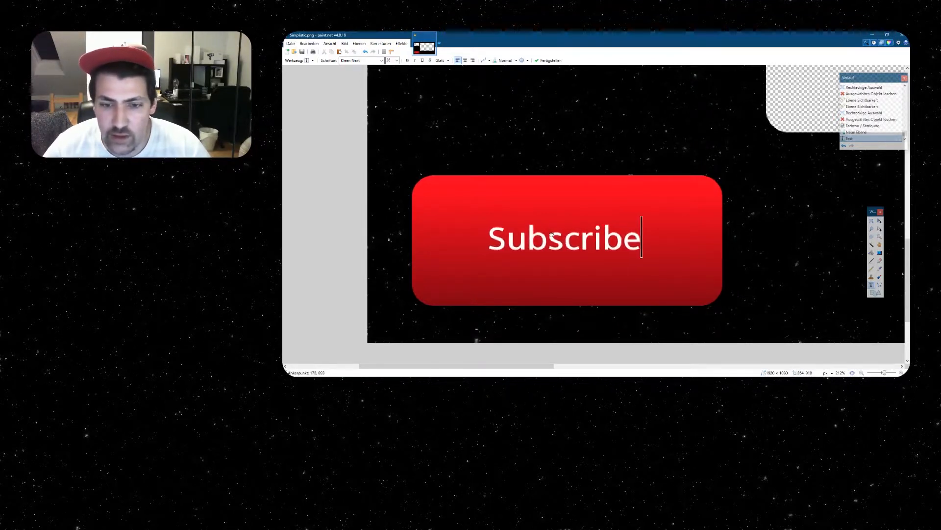
{"action": "left_click", "coordinate": [396, 60]}
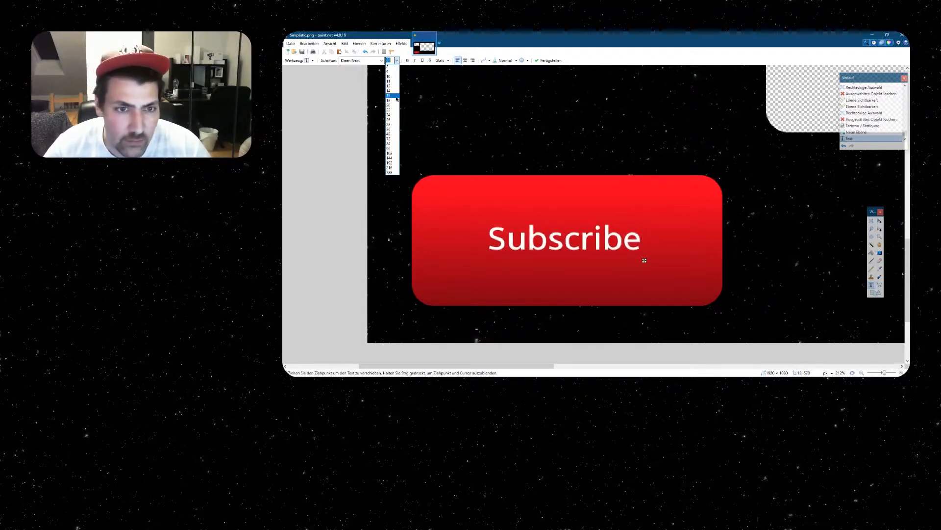
{"action": "left_click", "coordinate": [391, 134]}
{"action": "left_click_drag", "start_coordinate": [695, 266], "coordinate": [670, 267]}
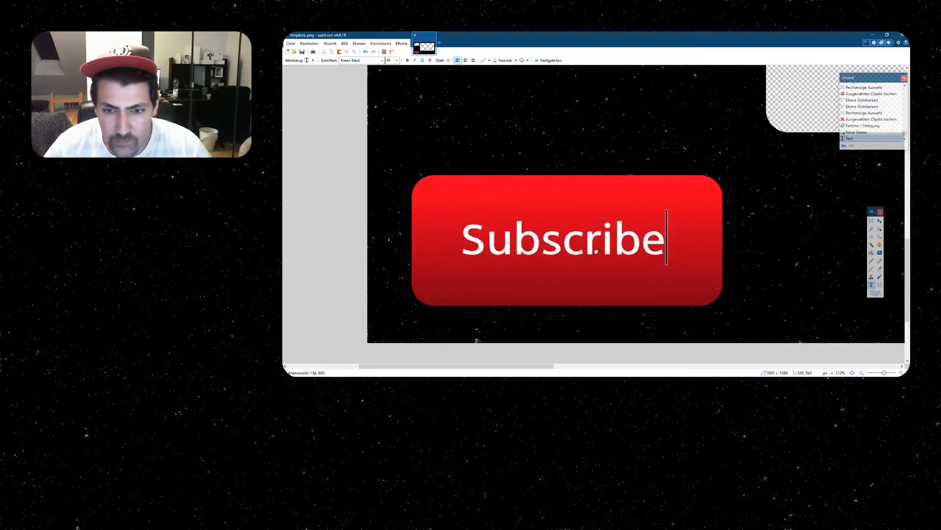
{"action": "scroll", "coordinate": [594, 251], "scroll_direction": "down", "scroll_amount": 4, "text": "ctrl"}
{"action": "left_click_drag", "start_coordinate": [602, 244], "coordinate": [602, 245]}
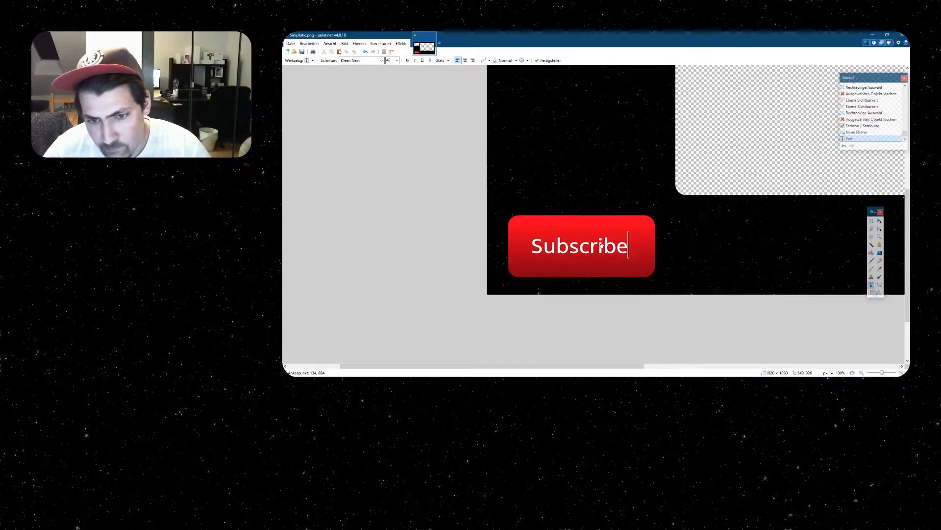
- Duplicate the "Subscribe" text layer
{"action": "scroll", "coordinate": [602, 245], "scroll_direction": "up", "scroll_amount": 5}
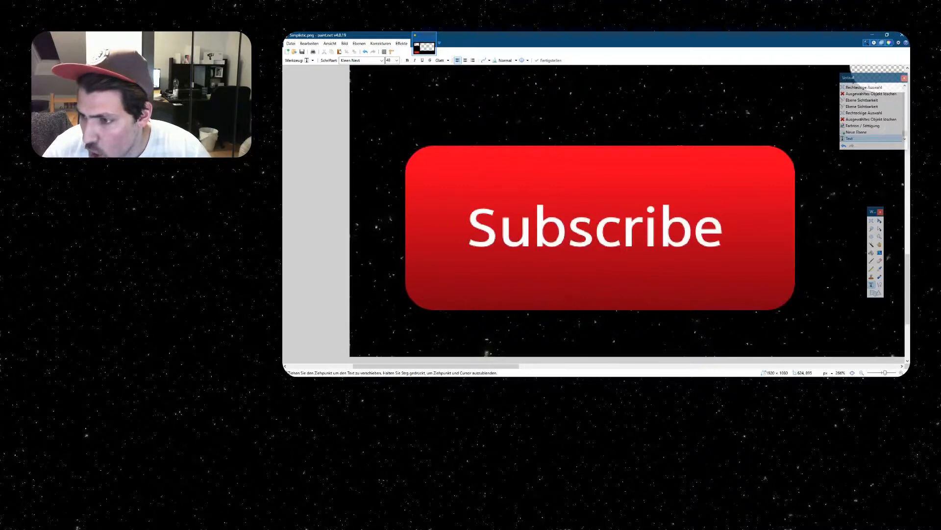
{"action": "key", "text": "ctrl+shift+d"}
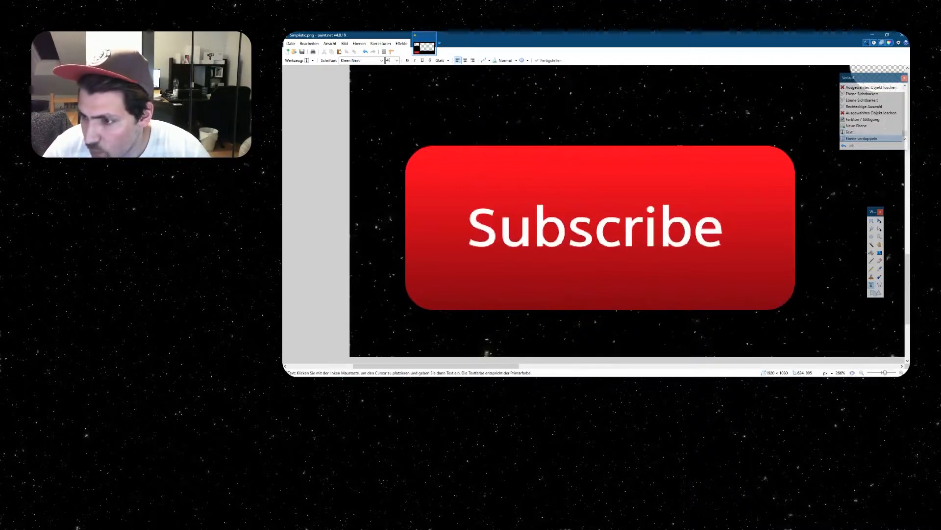